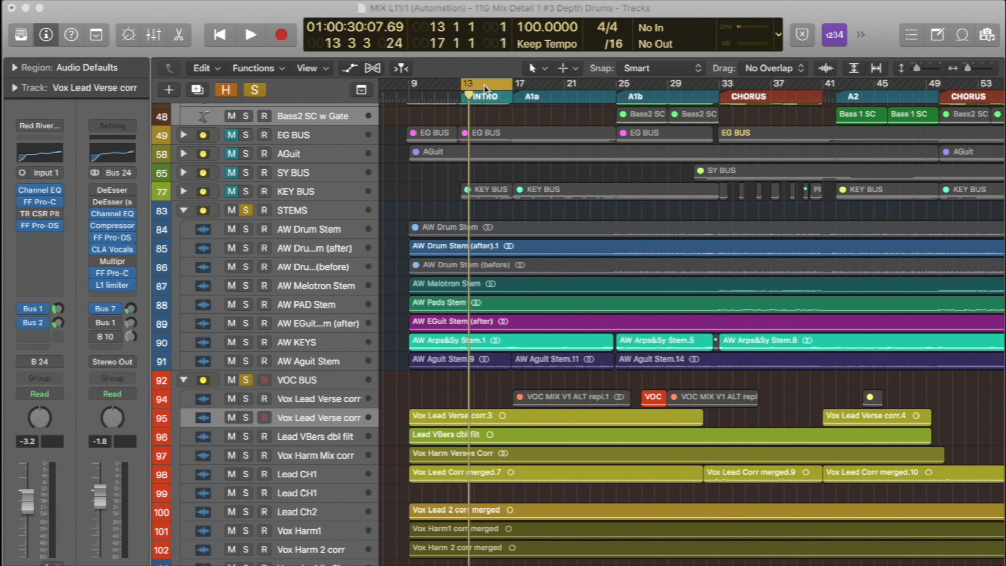
# - Move the cycle range to bars 21–25 and show the tracks' automation lanes
pyautogui.moveTo(486, 86); pyautogui.dragTo(590, 89)
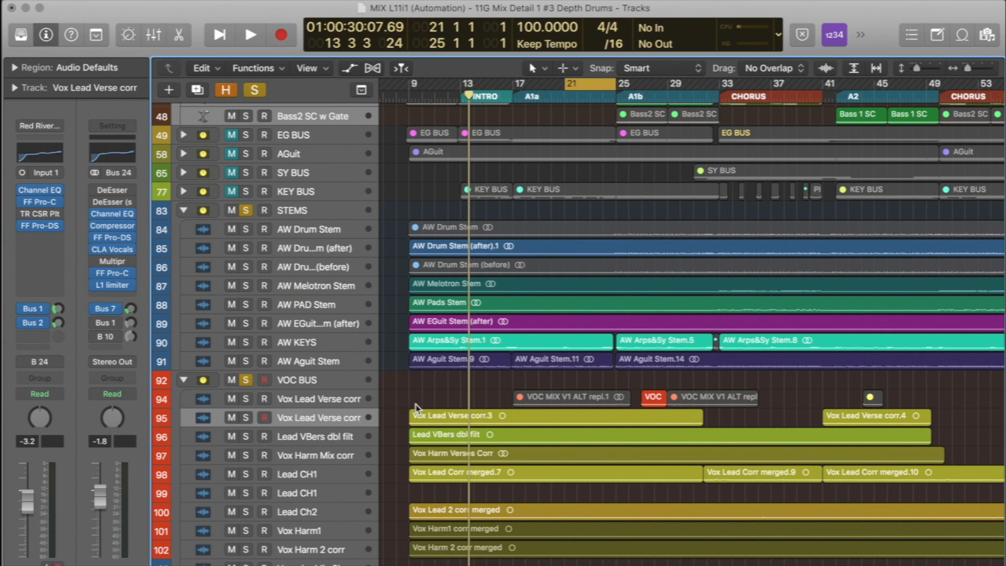
pyautogui.press('a')
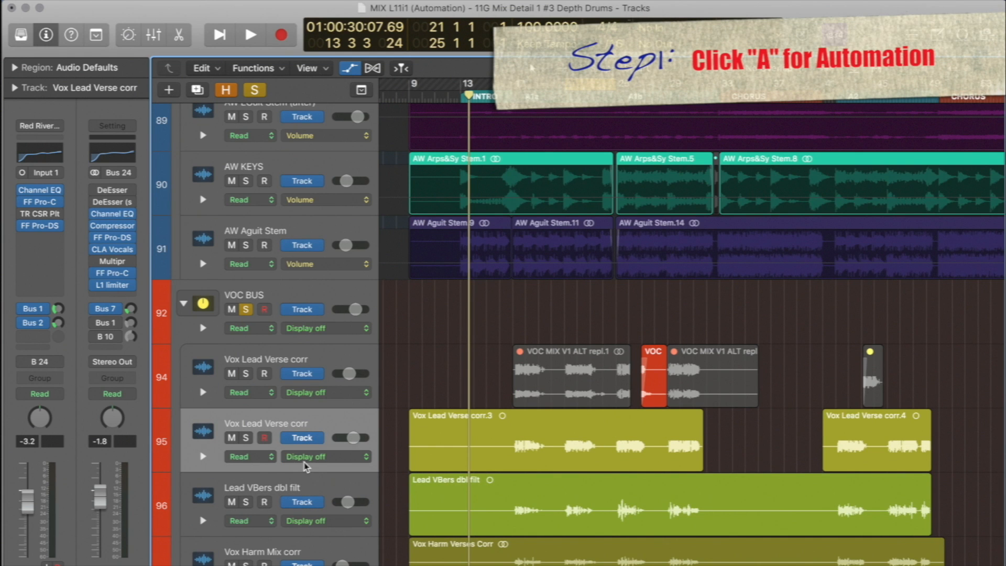
pyautogui.scroll(-3, 305, 466)
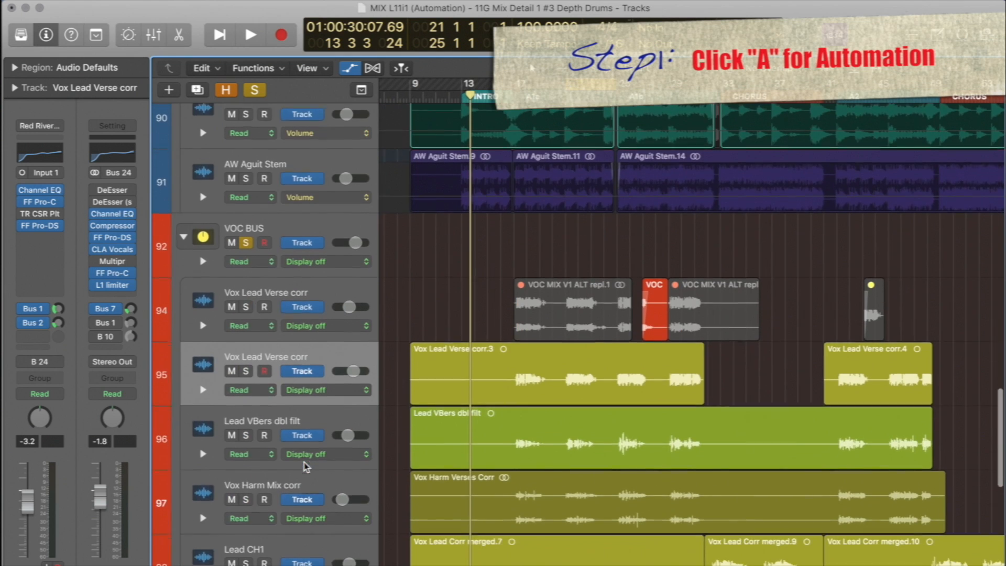
# - Display Volume as the automation parameter on Vox Lead Verse corr, track 95
pyautogui.click(309, 391)
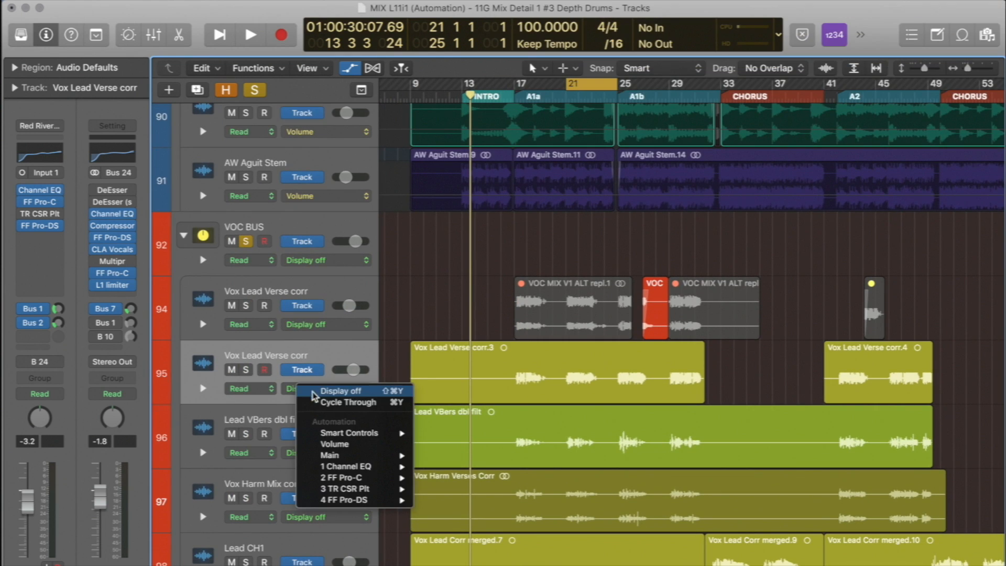
pyautogui.click(419, 323)
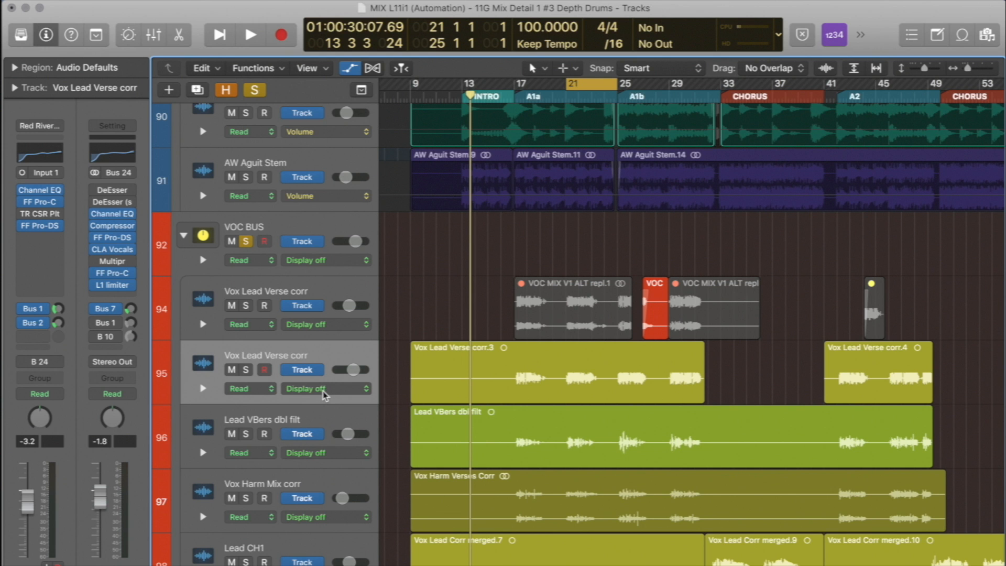
pyautogui.press('super+Up')
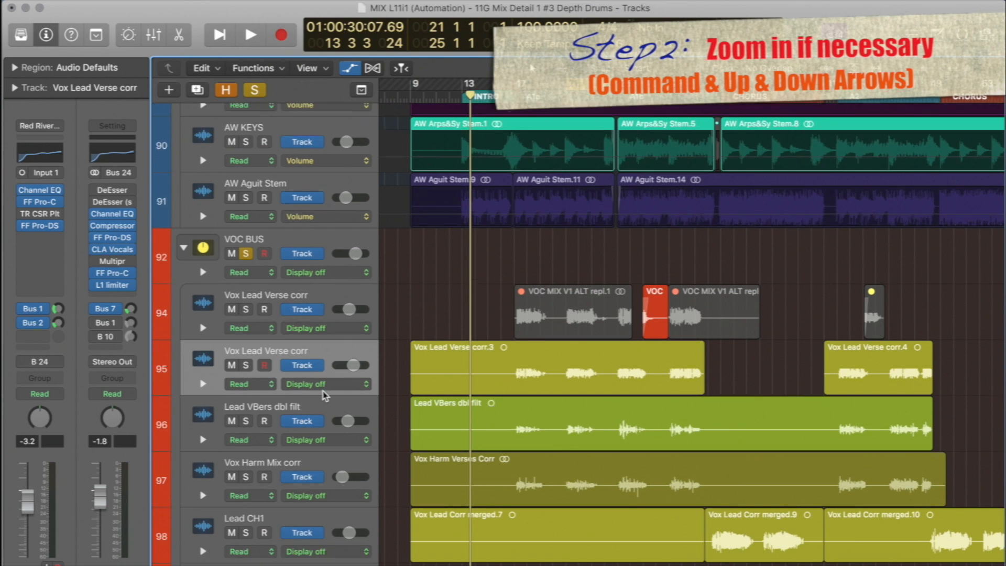
pyautogui.press('super+Down')
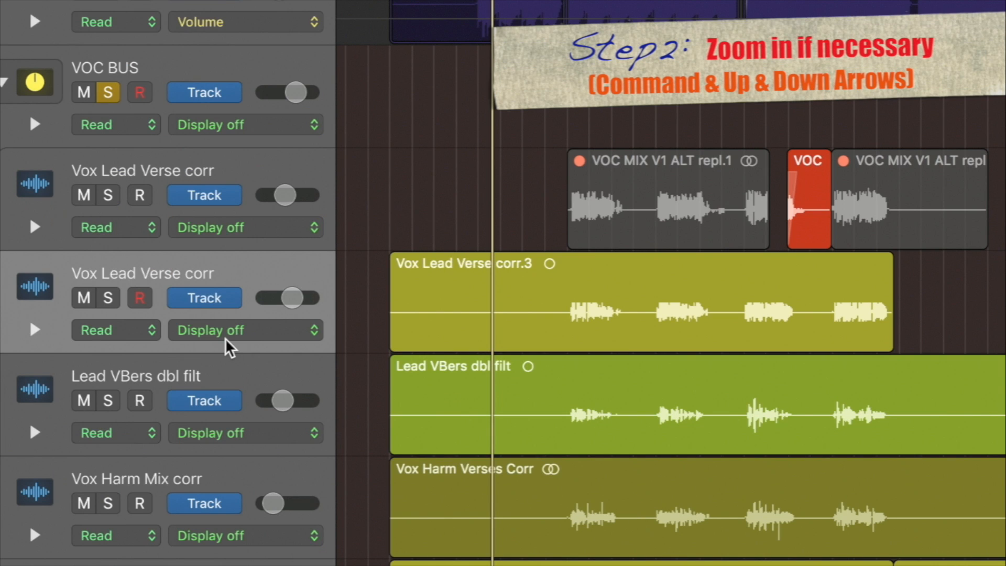
pyautogui.click(225, 338)
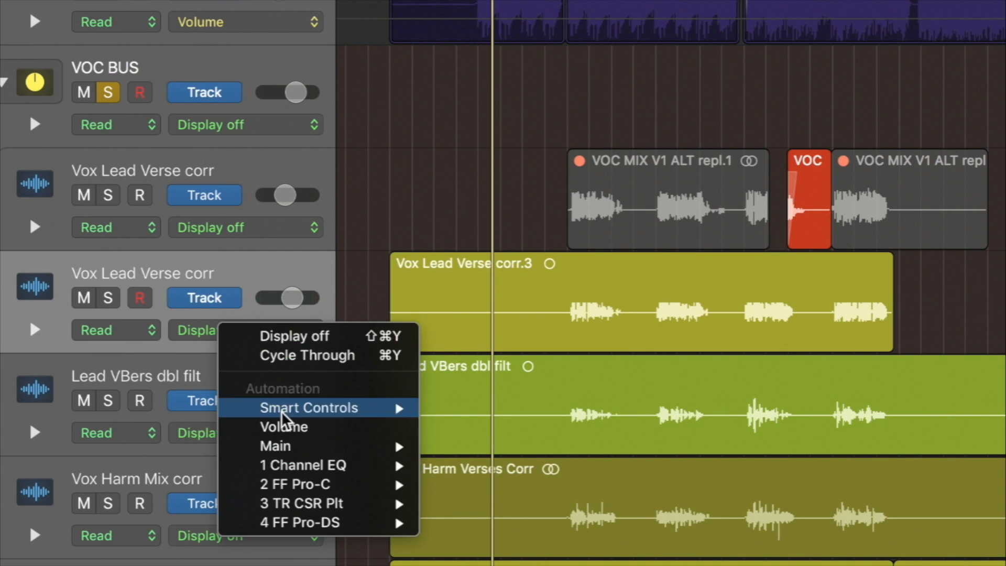
pyautogui.click(293, 434)
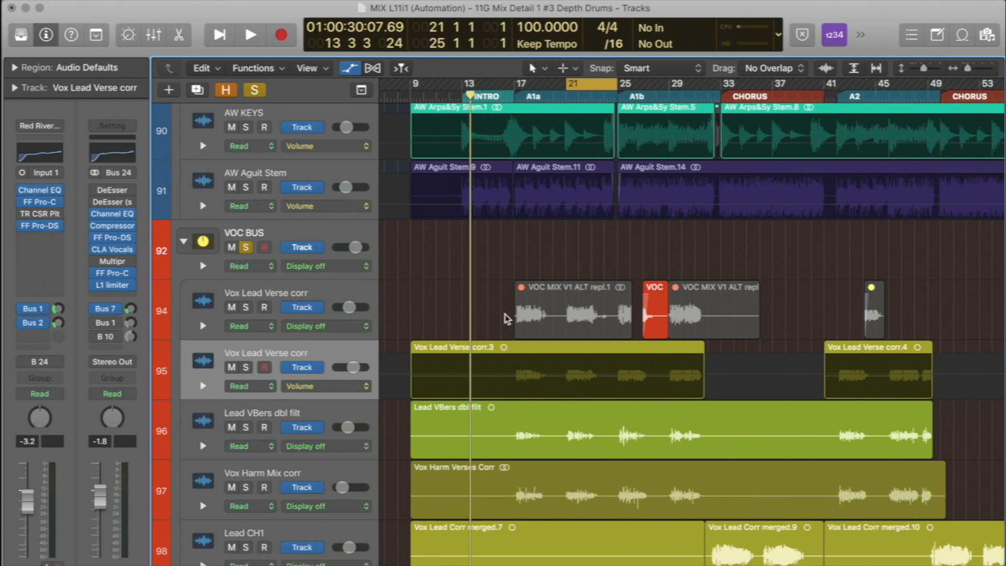
# - Set the track 95 lead vocal's fader to -2.8 dB and turn on its volume automation in Read mode
pyautogui.moveTo(413, 317); pyautogui.dragTo(763, 442)
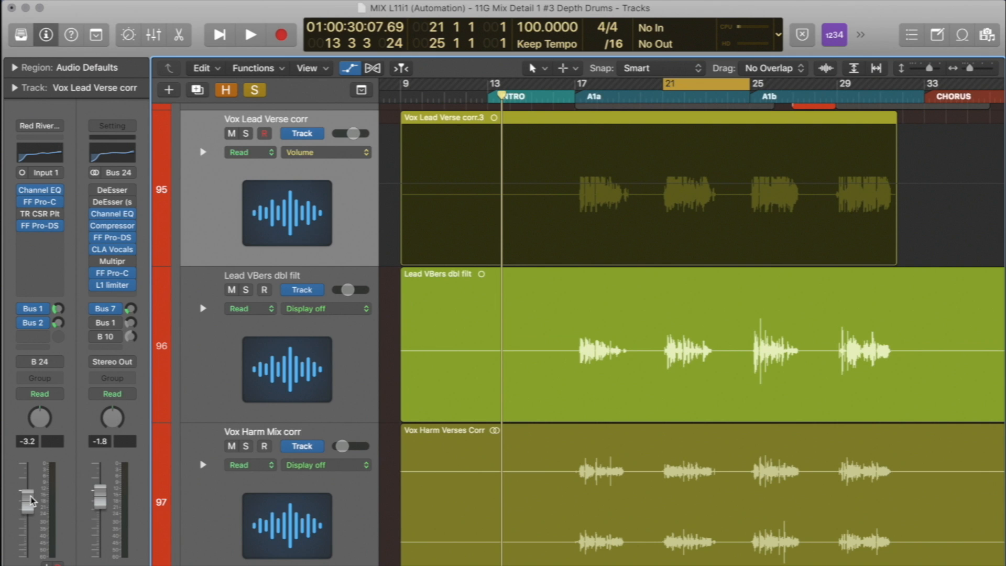
pyautogui.moveTo(29, 499); pyautogui.dragTo(28, 495)
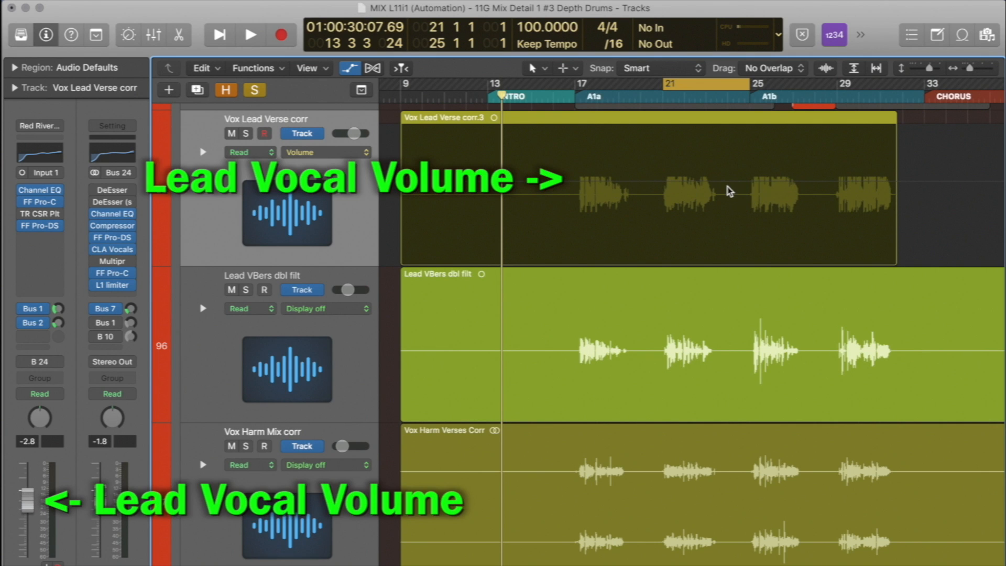
pyautogui.click(491, 182)
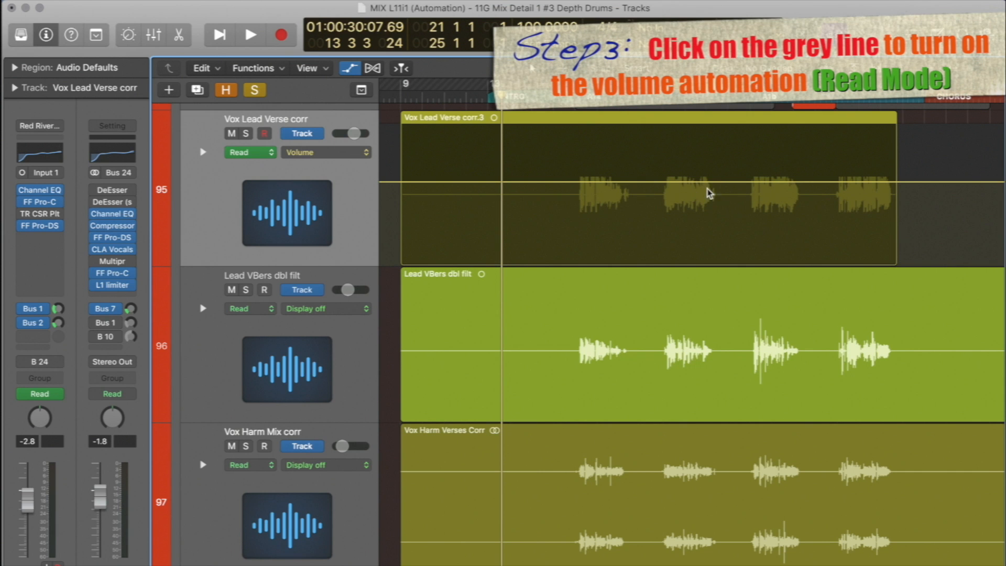
pyautogui.click(764, 182)
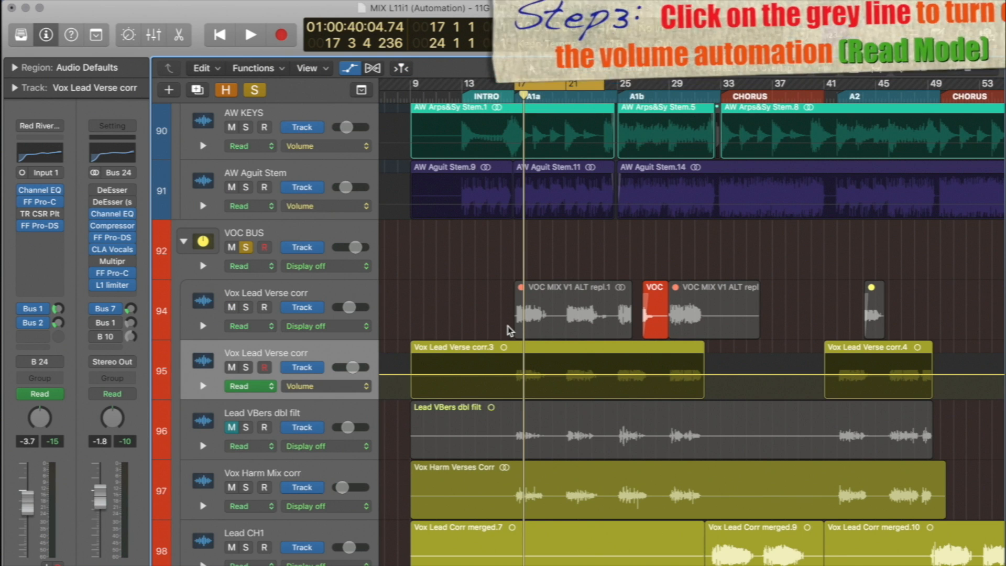
# - Play back the first verse phrase of the lead vocal from bar 17
pyautogui.keyDown('ctrl'); pyautogui.keyDown('alt'); pyautogui.click(508, 328); pyautogui.keyUp('alt'); pyautogui.keyUp('ctrl')
pyautogui.press('space')
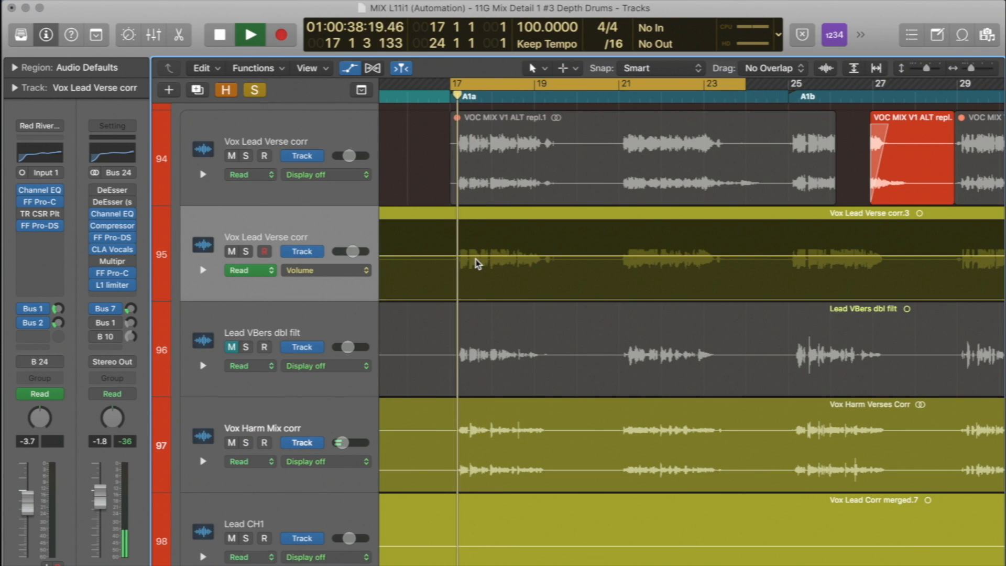
pyautogui.press('space')
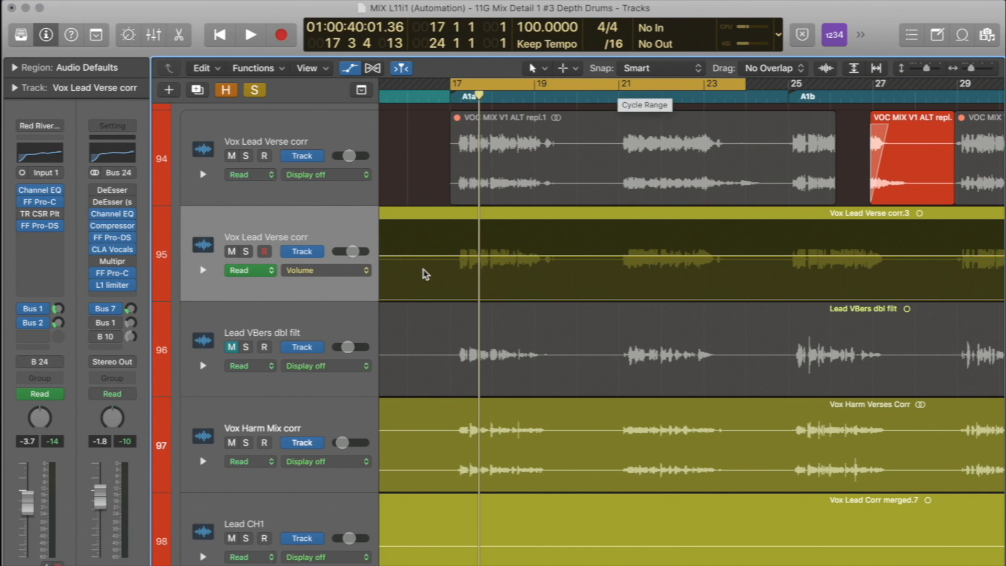
# - Turn off the cycle range and audition the start of the A1b section from bar 25
pyautogui.click(718, 87)
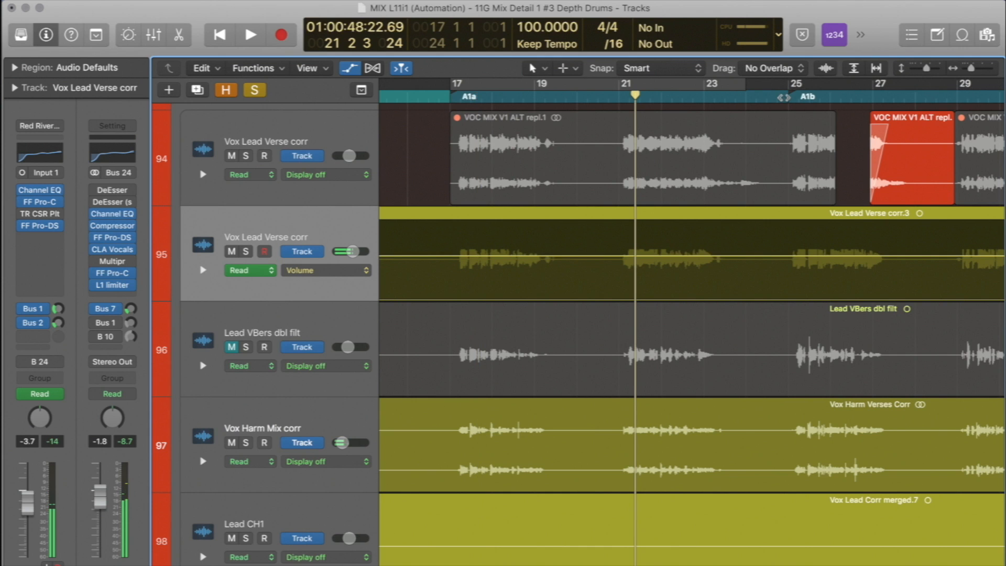
pyautogui.click(779, 99)
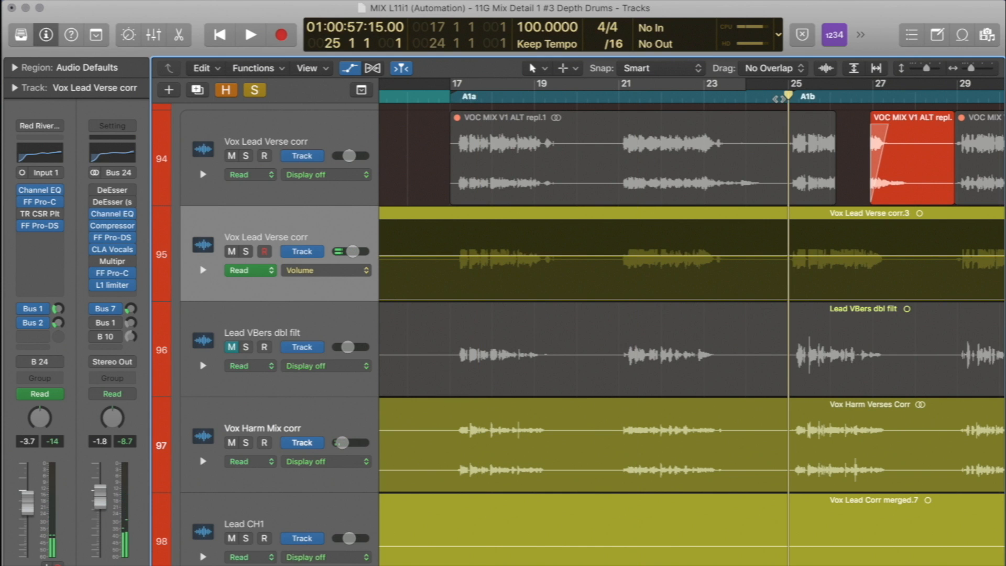
pyautogui.press('space')
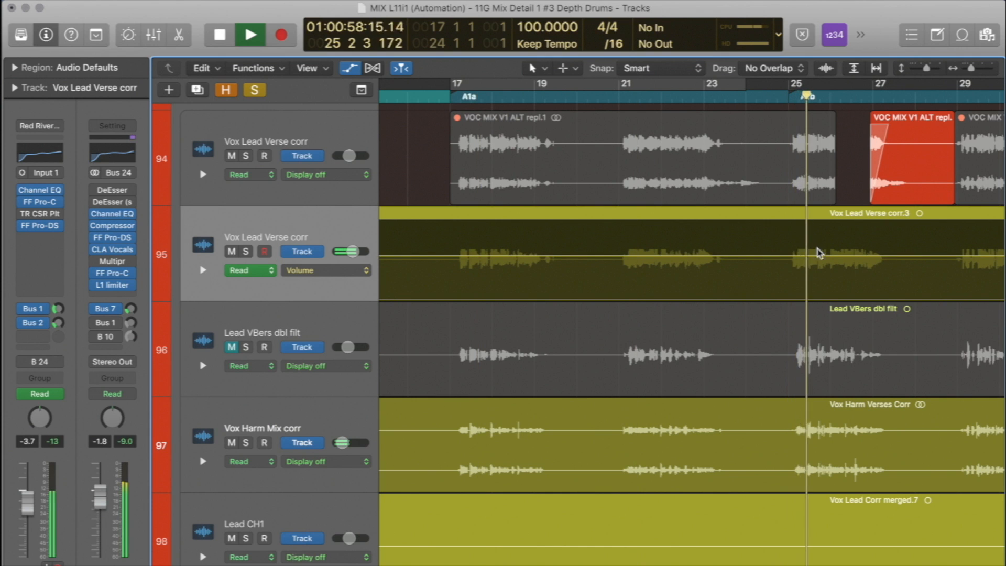
pyautogui.press('space')
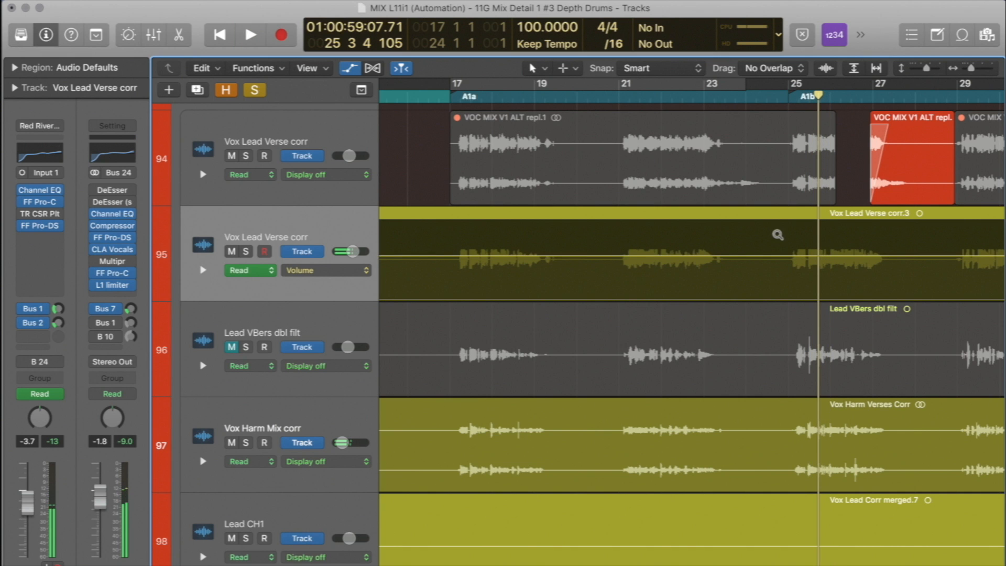
# - Add two volume nodes just before the lead vocal's A1b phrase and raise the second node to -2.8 dB
pyautogui.moveTo(775, 232); pyautogui.dragTo(905, 305)
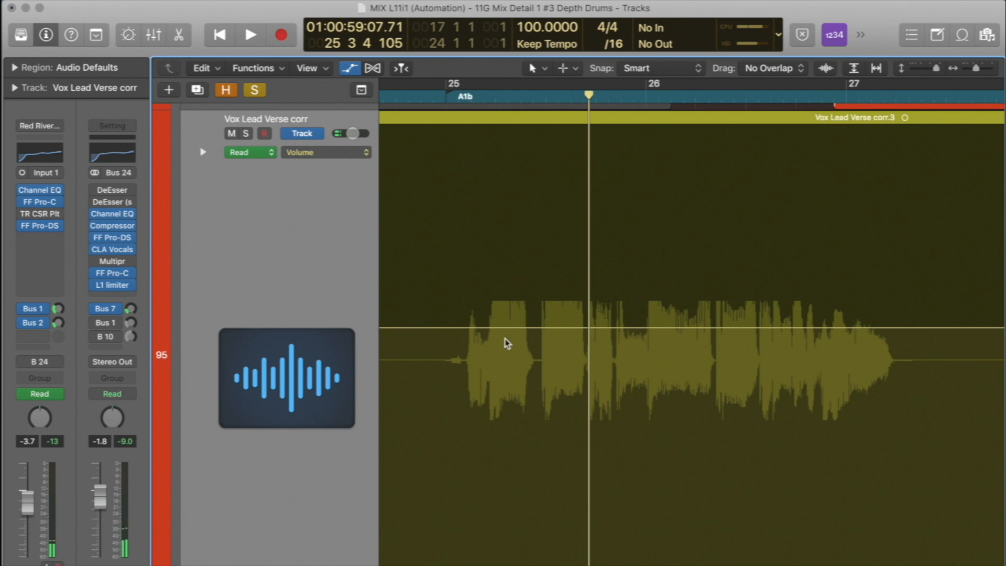
pyautogui.click(420, 327)
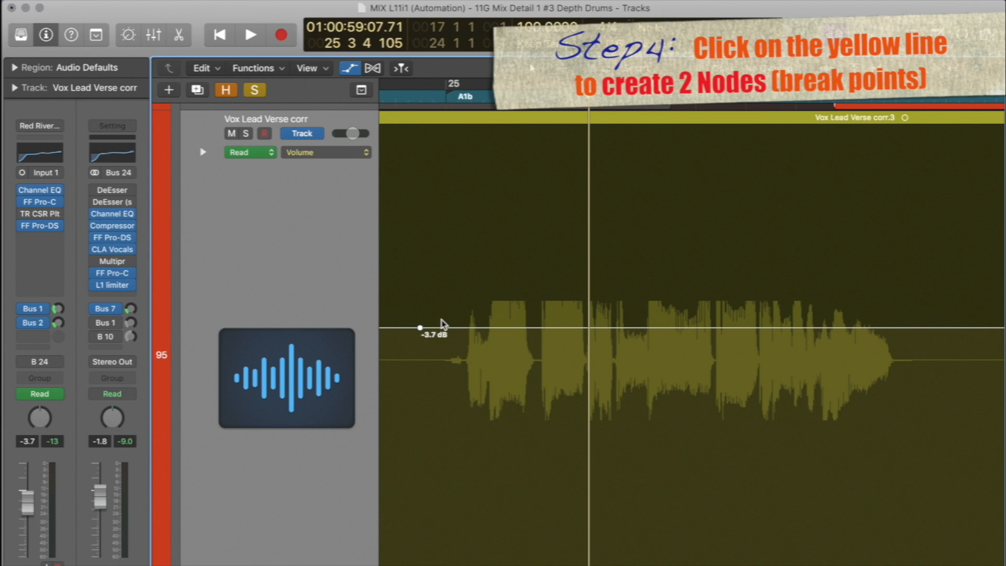
pyautogui.click(443, 327)
pyautogui.moveTo(444, 328); pyautogui.dragTo(444, 313)
# - Play the A1b phrase and adjust the second volume node before it to -1.9 dB
pyautogui.hscroll(-5, 406, 331)
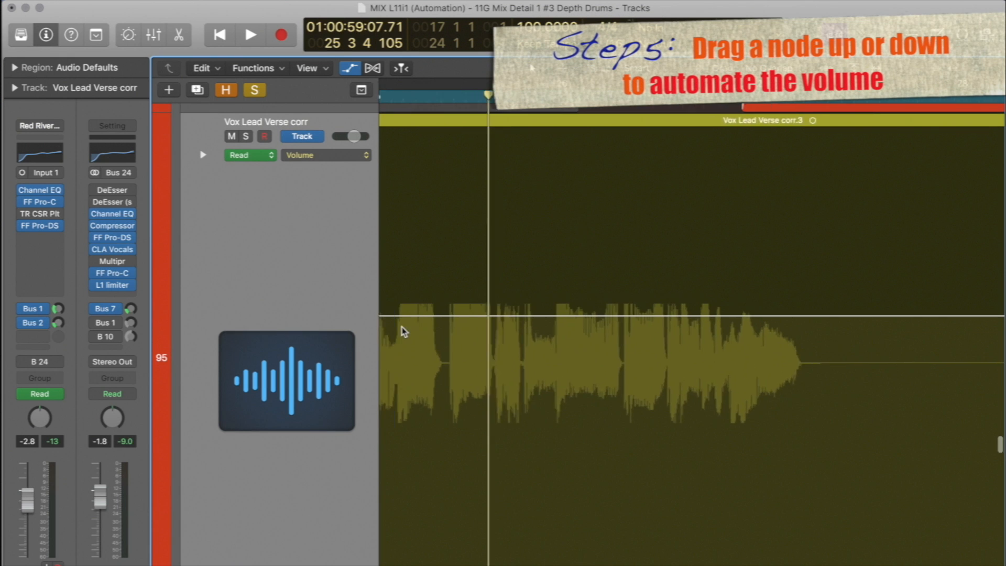
pyautogui.scroll(1, 406, 332)
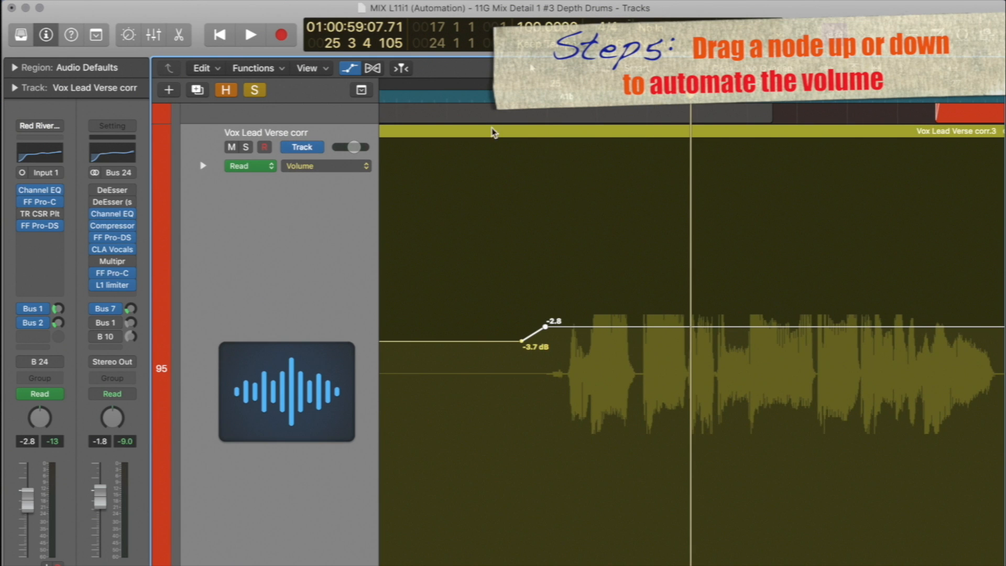
pyautogui.click(466, 93)
pyautogui.press('space')
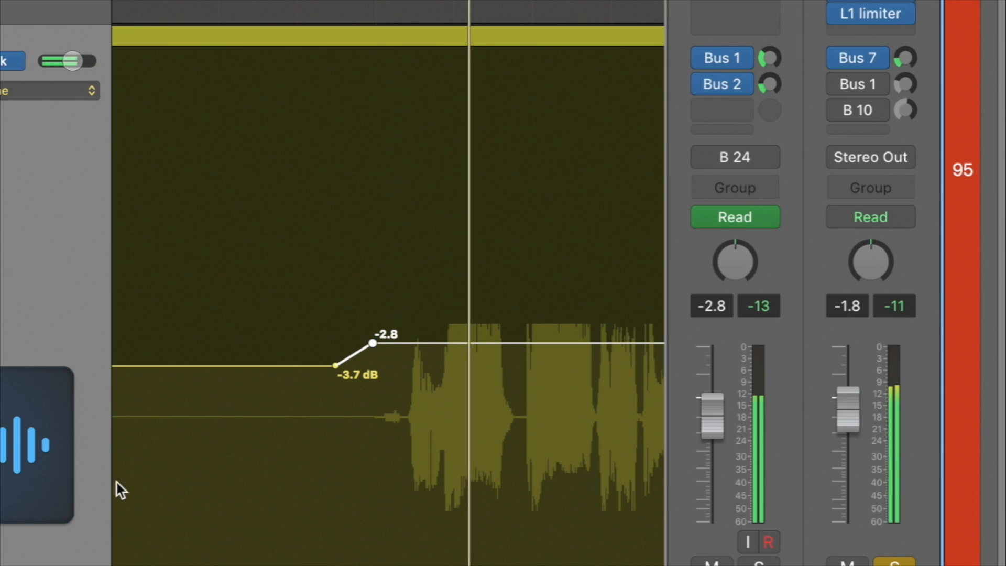
pyautogui.moveTo(373, 344); pyautogui.dragTo(372, 293)
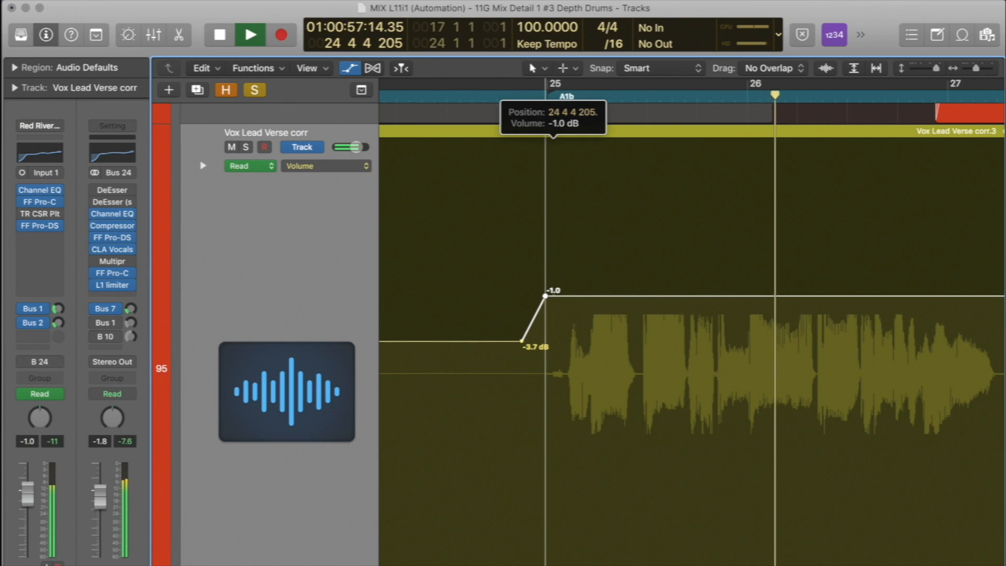
pyautogui.moveTo(545, 296); pyautogui.dragTo(546, 313)
pyautogui.press('space')
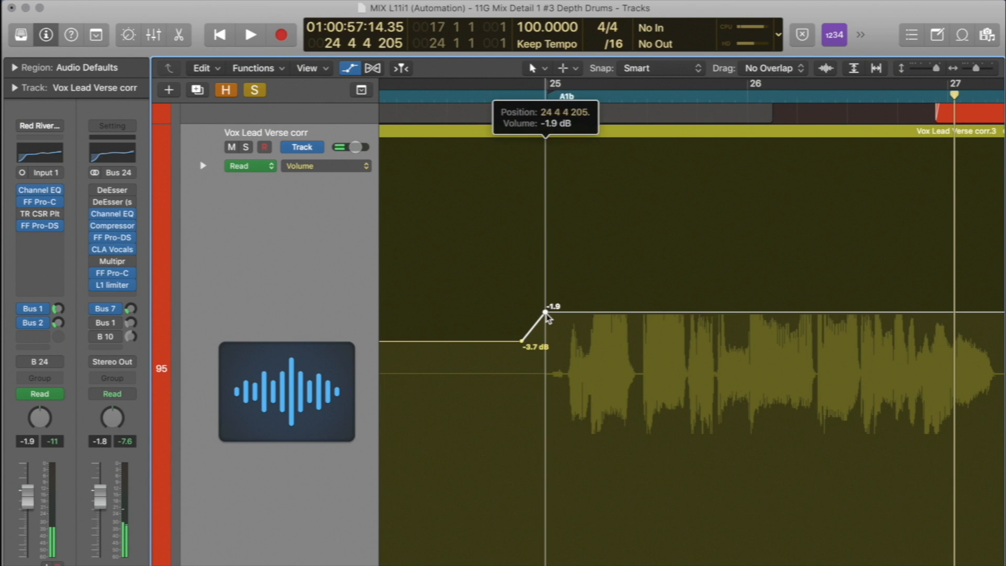
pyautogui.moveTo(546, 313); pyautogui.dragTo(546, 313)
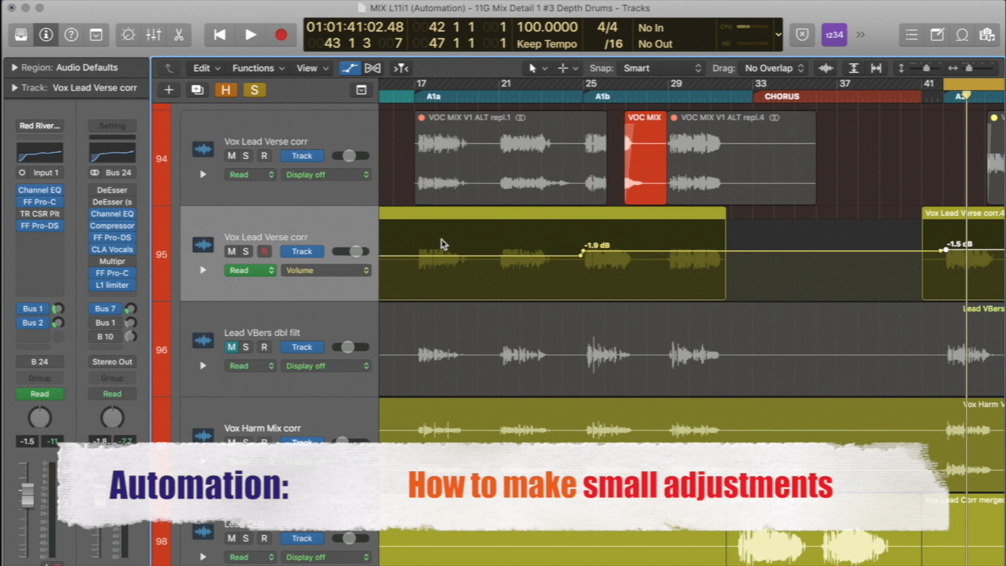
# - Try to dip the short breath after bar 19 to -7.2 dB using four volume nodes on the lead vocal
pyautogui.press('z')
pyautogui.press('super+Right')
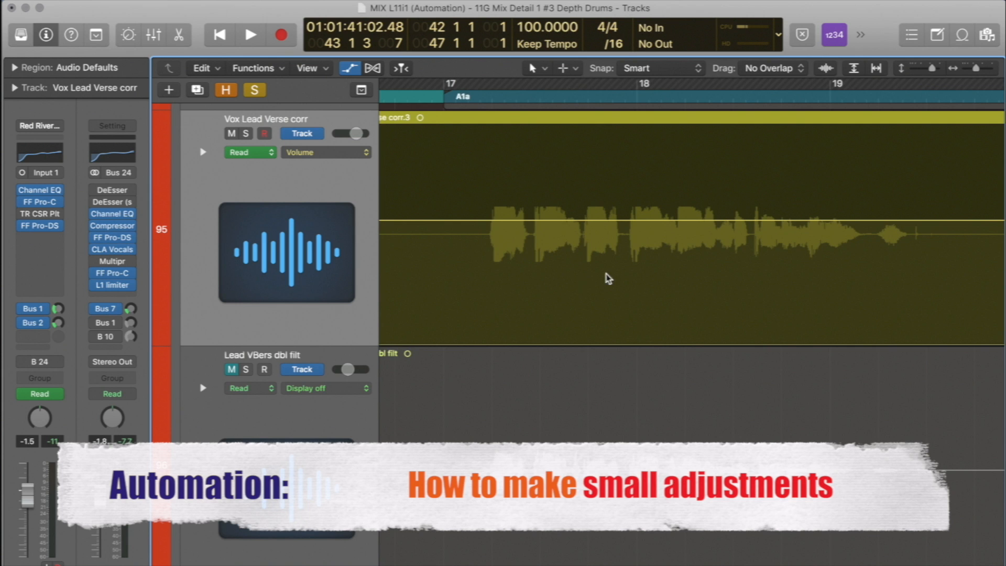
pyautogui.hscroll(3, 770, 262)
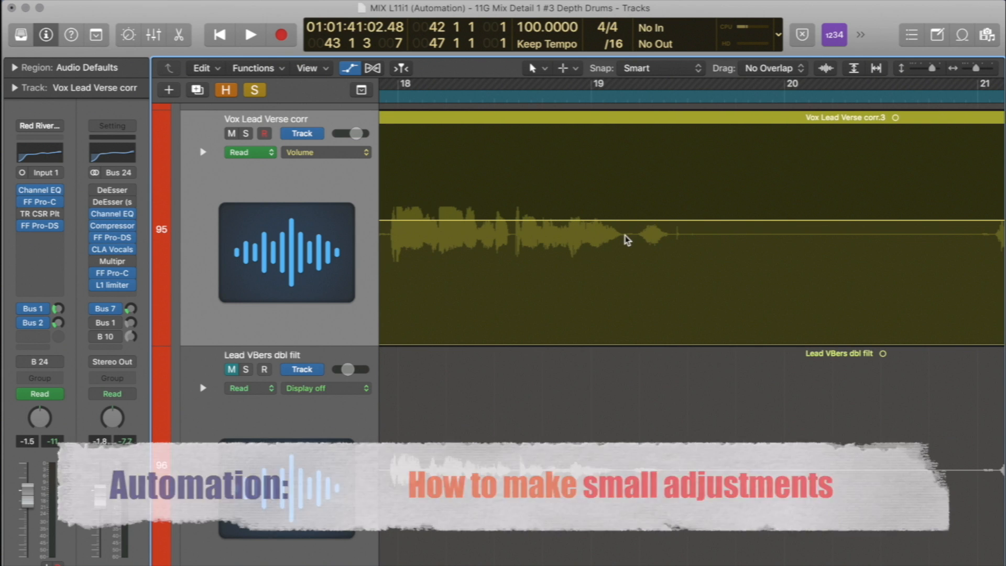
pyautogui.click(618, 221)
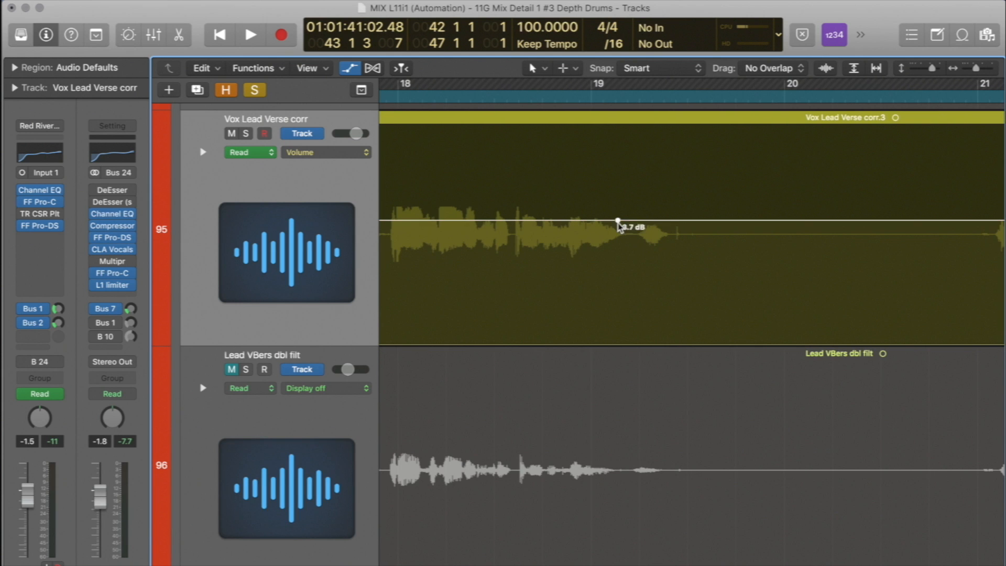
pyautogui.click(628, 221)
pyautogui.press('Delete')
pyautogui.click(682, 220)
pyautogui.moveTo(655, 222); pyautogui.dragTo(654, 249)
pyautogui.press('super+z')
pyautogui.click(629, 221)
pyautogui.click(675, 221)
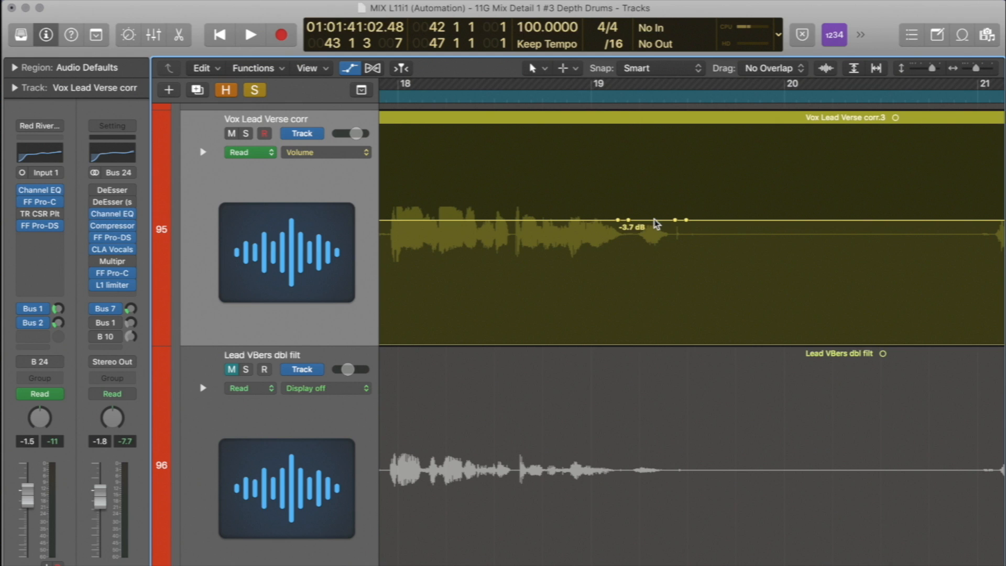
pyautogui.moveTo(656, 226); pyautogui.dragTo(658, 249)
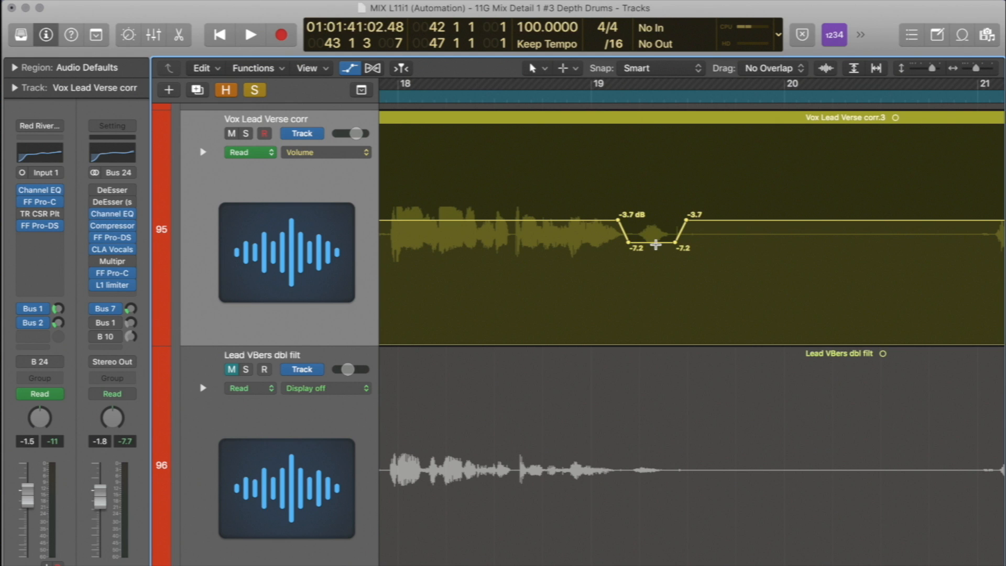
# - Undo the volume dip and the nodes added around the breath after bar 19
pyautogui.press('super+z')
pyautogui.press('super+z')
pyautogui.press('super+z')
pyautogui.press('super+z')
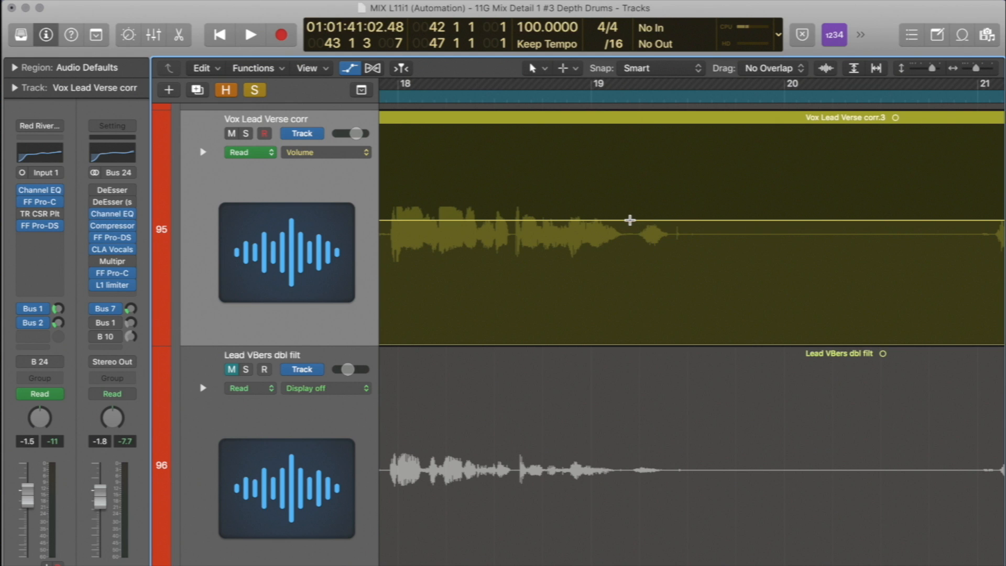
# - Use the Marquee Tool to select the breath after bar 19 and lower its volume automation to -14.9 dB
pyautogui.click(567, 70)
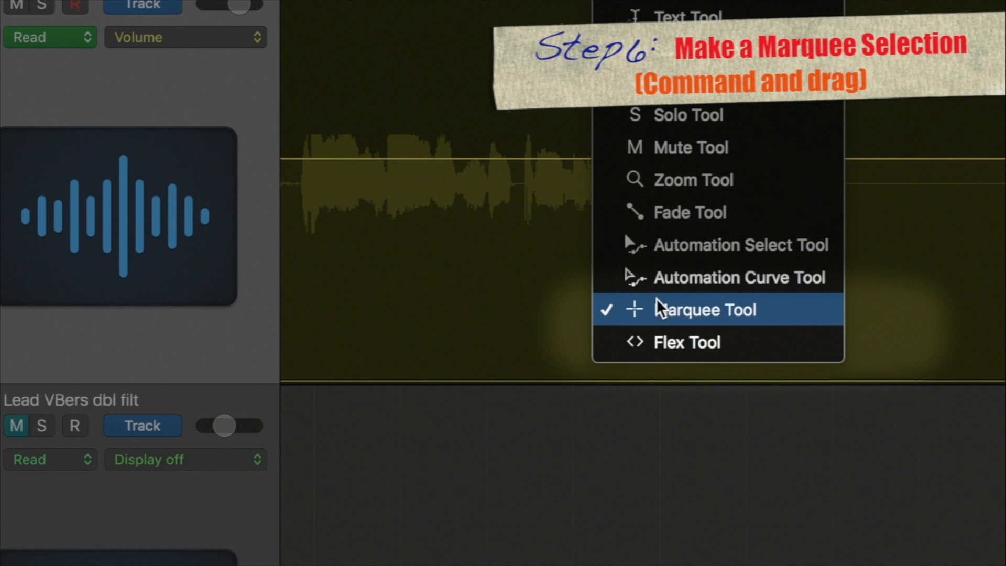
pyautogui.click(655, 298)
pyautogui.moveTo(723, 163); pyautogui.dragTo(831, 163)
pyautogui.moveTo(659, 224); pyautogui.dragTo(662, 293)
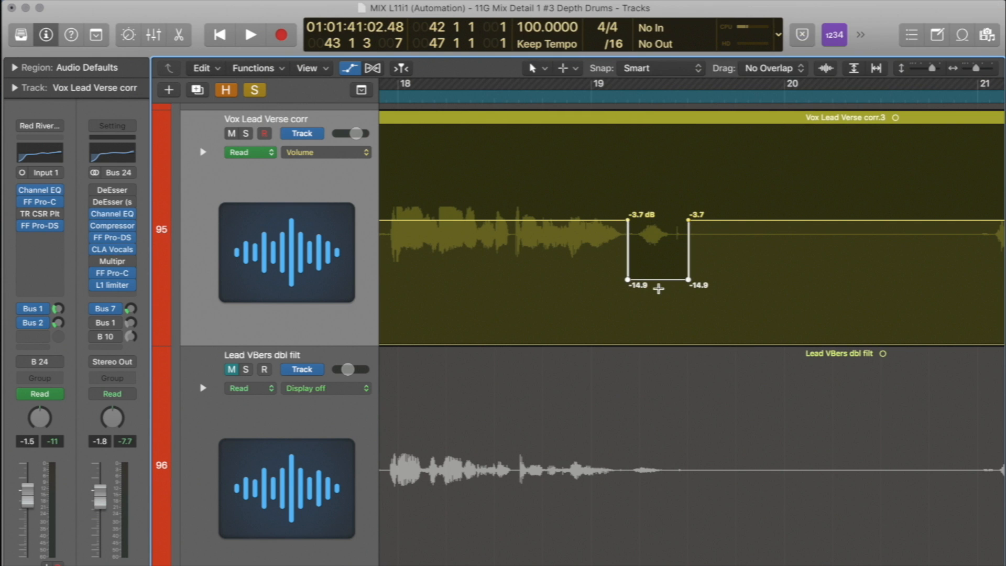
# - Undo the dip on the breath after bar 19 and raise a short section of the vocal's volume line just behind it to -2.2 dB
pyautogui.press('super+z')
pyautogui.press('super+z')
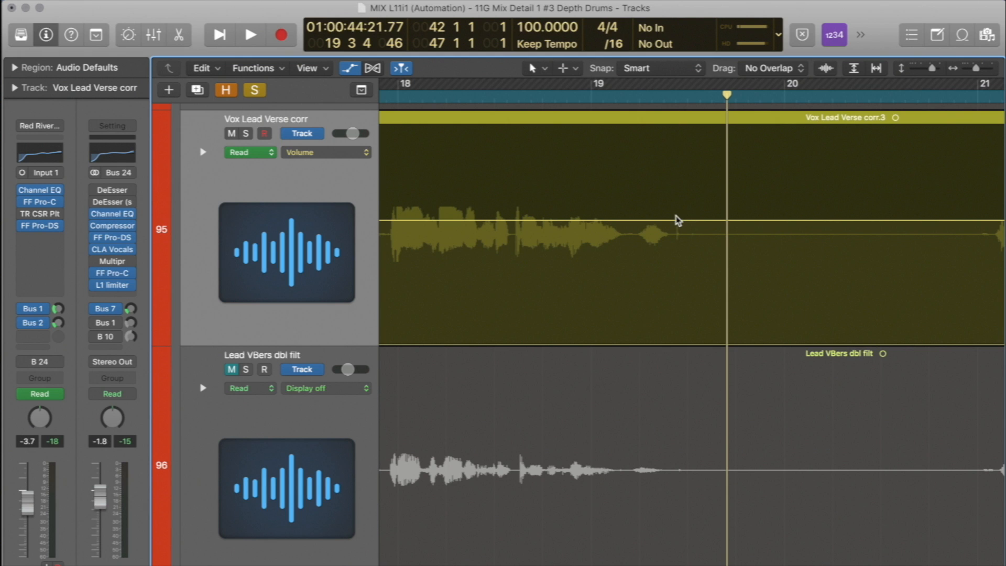
pyautogui.moveTo(670, 222)
pyautogui.mouseDown()
pyautogui.moveTo(691, 222)
pyautogui.moveTo(680, 191)
pyautogui.moveTo(680, 209)
pyautogui.mouseUp()
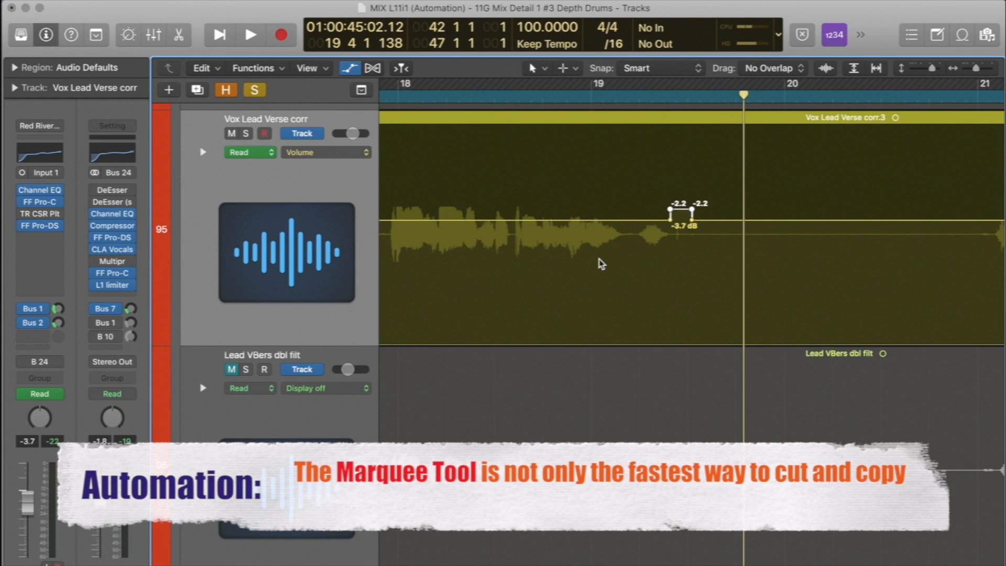
pyautogui.hscroll(-3, 601, 263)
pyautogui.hscroll(-2, 601, 263)
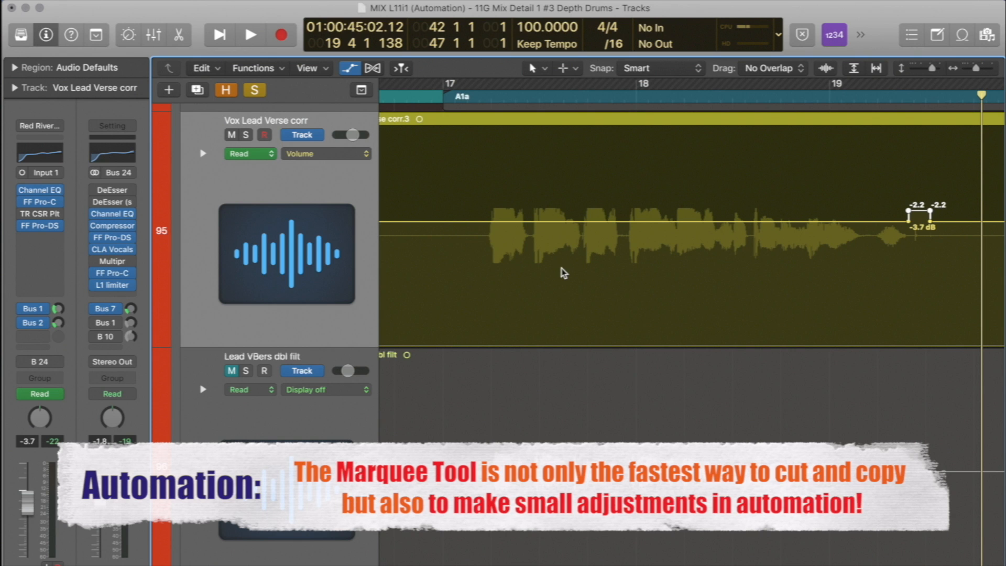
pyautogui.keyDown('ctrl'); pyautogui.keyDown('alt'); pyautogui.click(590, 283); pyautogui.keyUp('alt'); pyautogui.keyUp('ctrl')
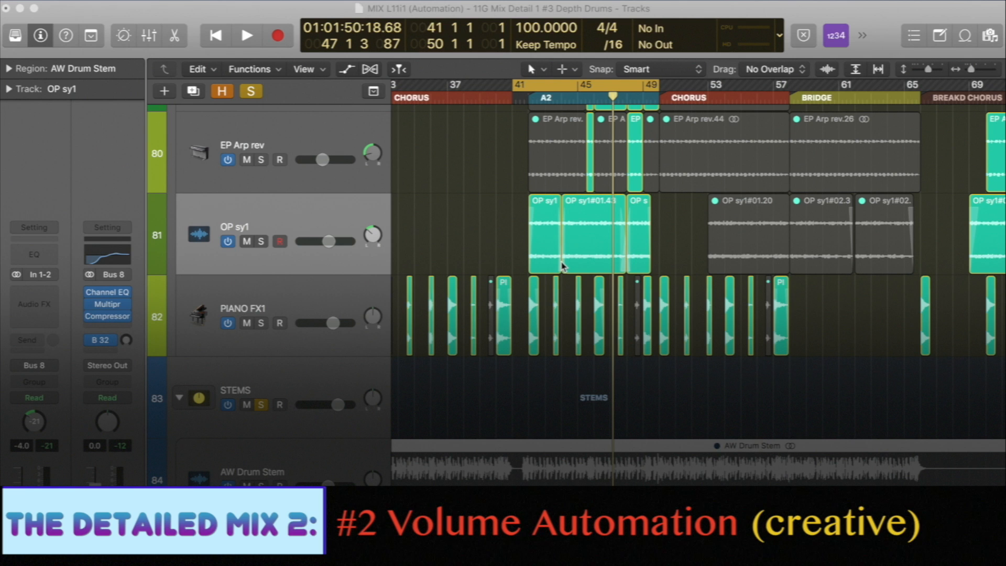
# - Solo the OP sy1 track, select its regions in the A2 section, and play a cycle from bar 42 to bar 52
pyautogui.click(579, 86)
pyautogui.click(350, 219)
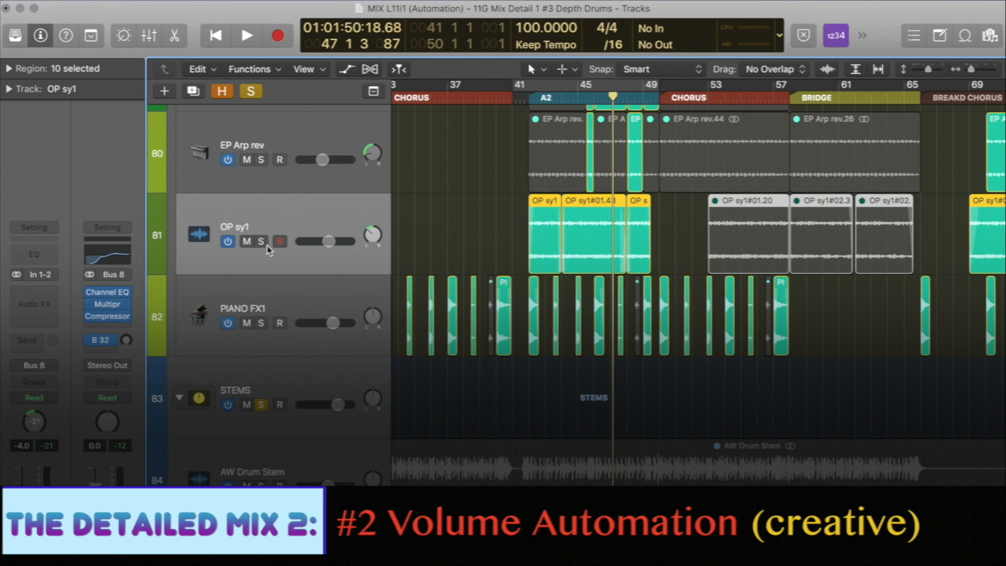
pyautogui.click(261, 241)
pyautogui.moveTo(516, 235); pyautogui.dragTo(654, 243)
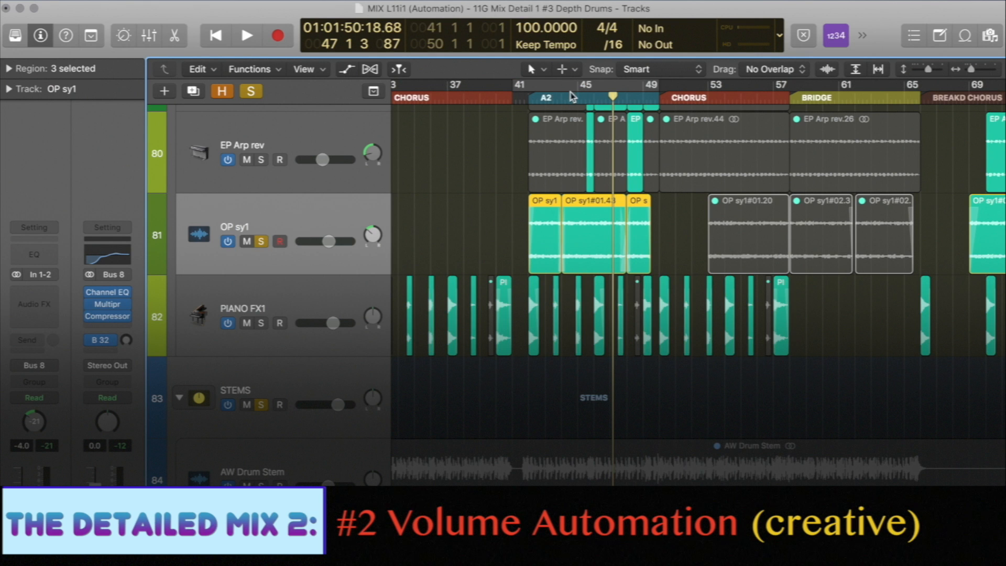
pyautogui.moveTo(530, 86); pyautogui.dragTo(694, 102)
pyautogui.press('space')
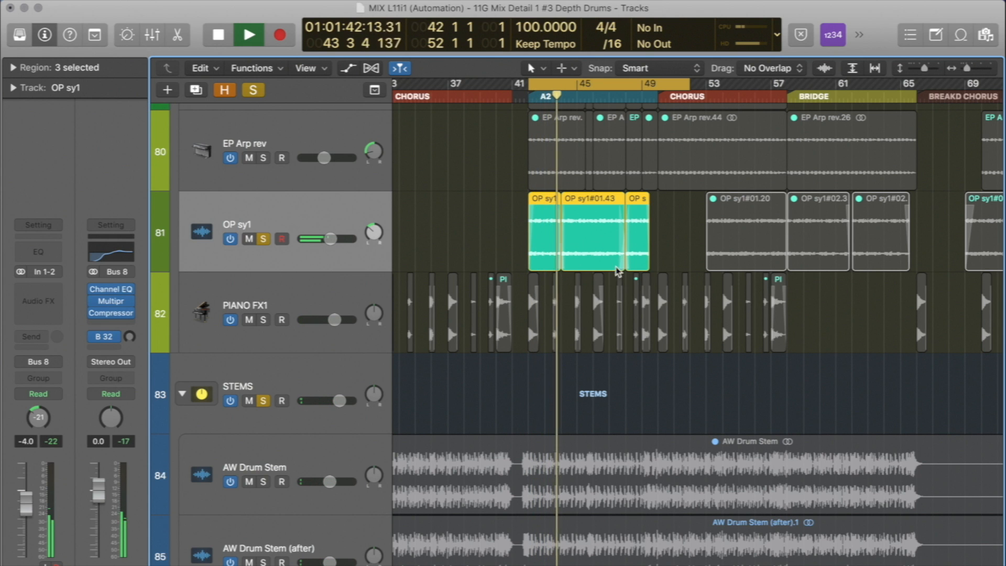
pyautogui.press('space')
# - Select the OP sy1 track and show its volume automation around the A2 section
pyautogui.keyDown('ctrl'); pyautogui.keyDown('alt'); pyautogui.click(614, 305); pyautogui.keyUp('alt'); pyautogui.keyUp('ctrl')
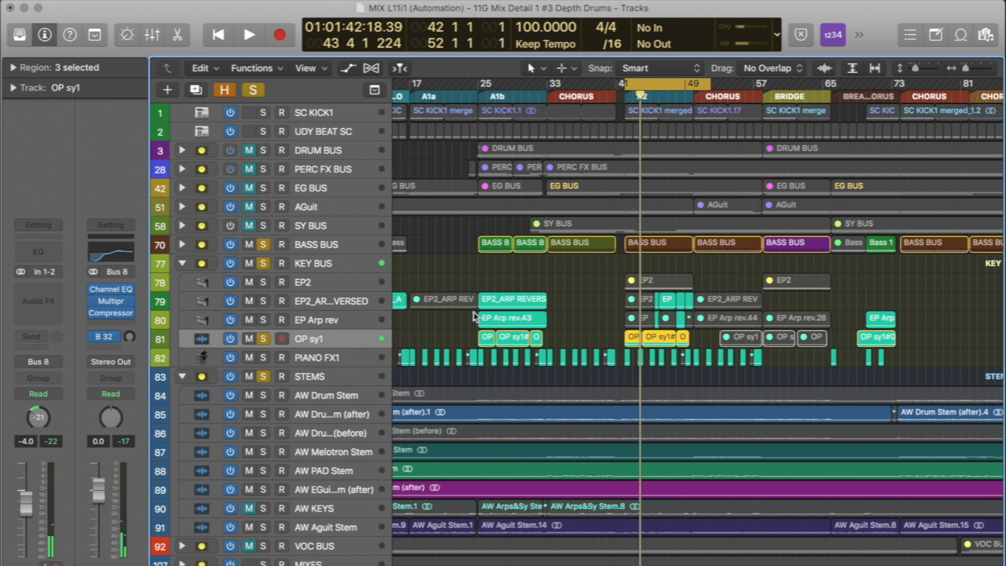
pyautogui.press('super+Up')
pyautogui.press('super+Left')
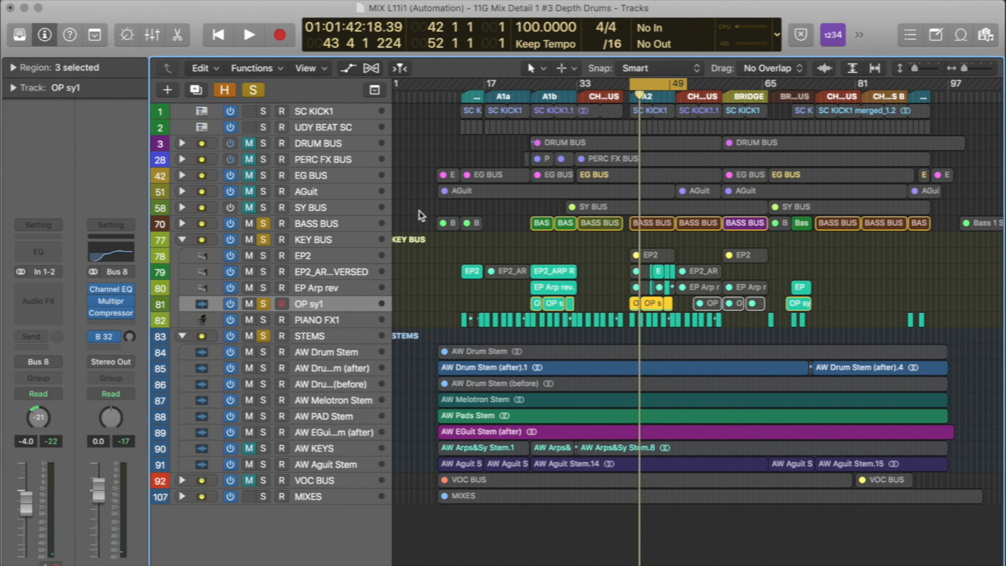
pyautogui.moveTo(419, 228); pyautogui.dragTo(943, 471)
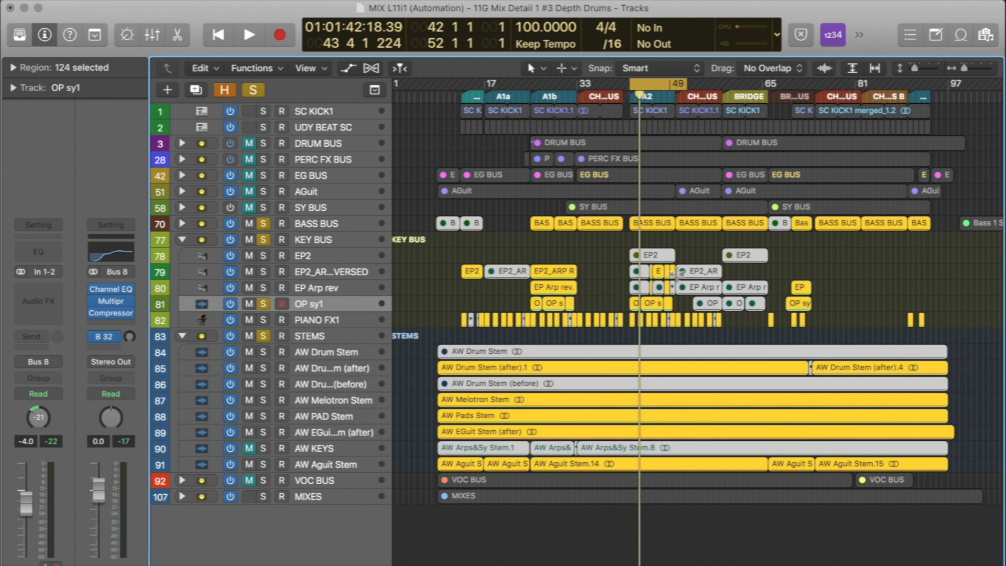
pyautogui.keyDown('ctrl'); pyautogui.keyDown('alt'); pyautogui.click(550, 214); pyautogui.keyUp('alt'); pyautogui.keyUp('ctrl')
pyautogui.click(332, 292)
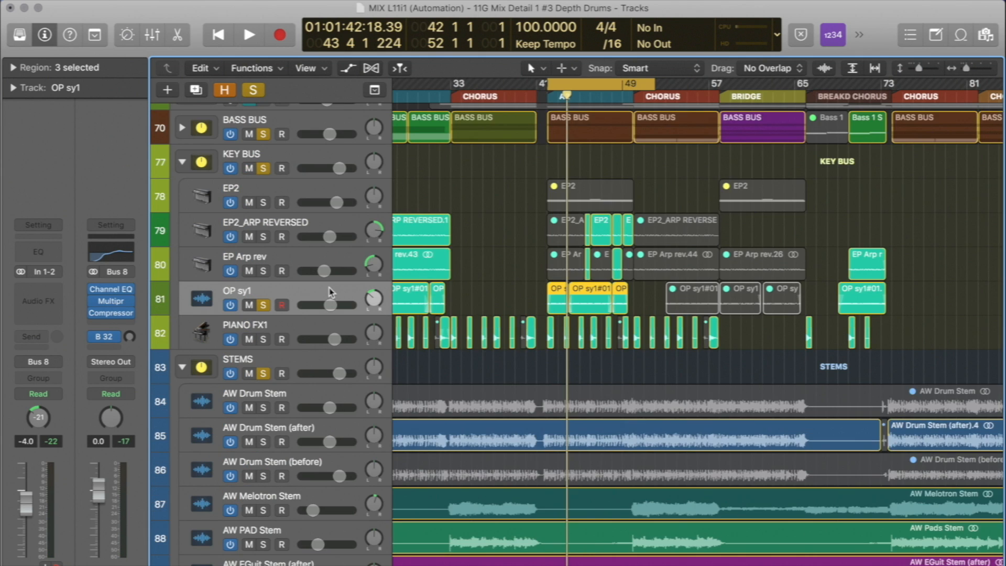
pyautogui.press('a')
pyautogui.press('z')
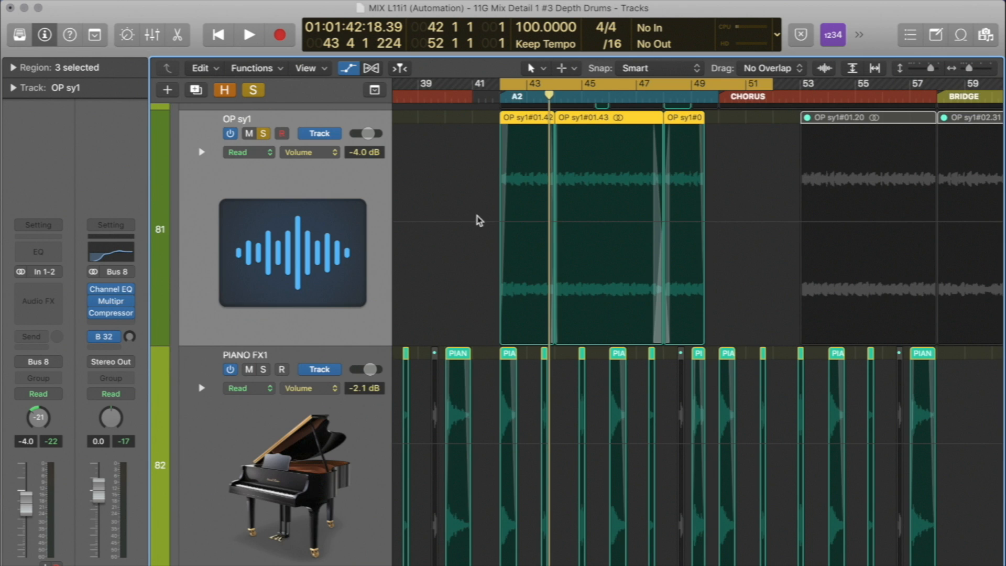
# - Add -4.0 dB volume nodes on OP sy1 before the A2 regions, at their end near bar 49, and just before bar 53
pyautogui.click(481, 227)
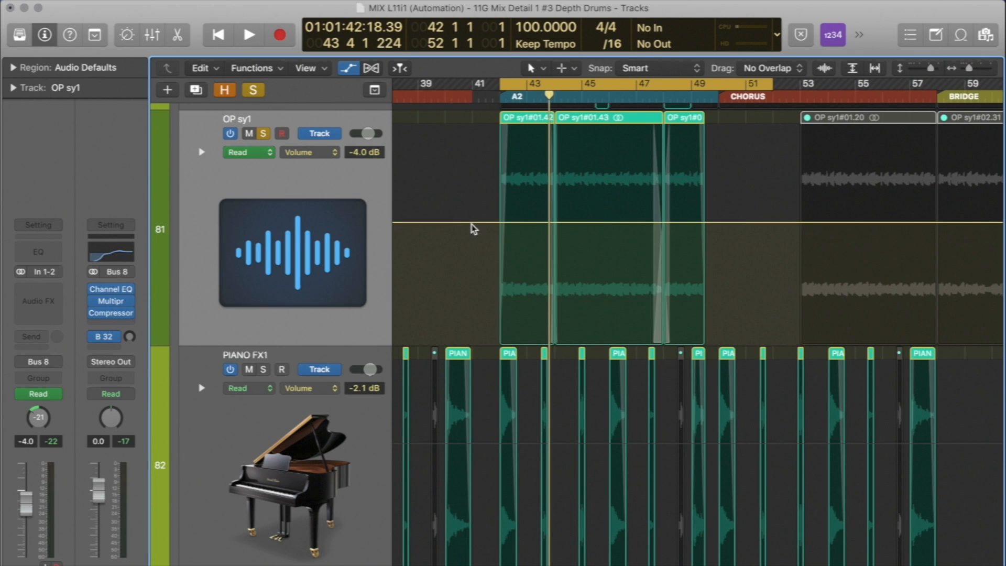
pyautogui.click(470, 222)
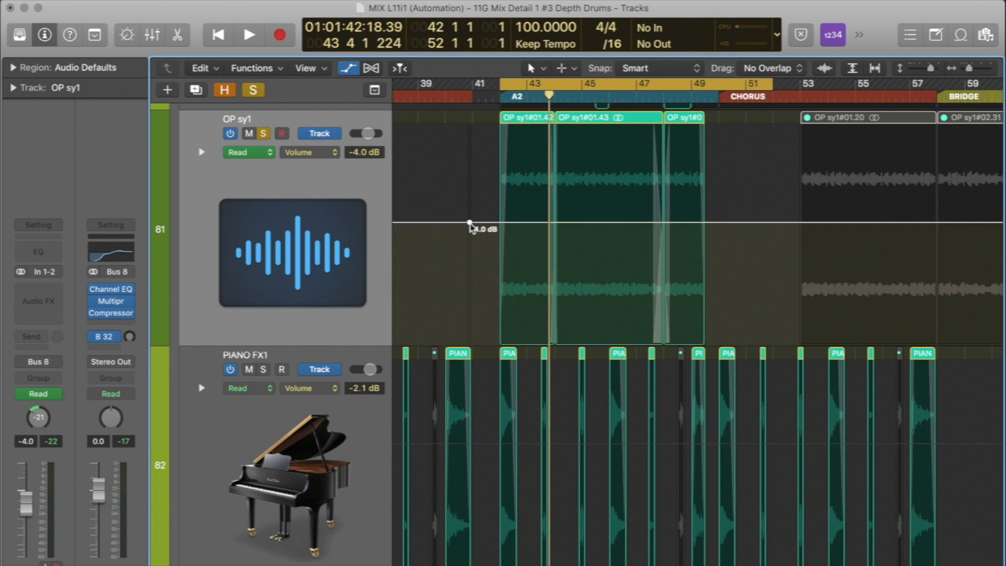
pyautogui.click(795, 221)
pyautogui.click(703, 222)
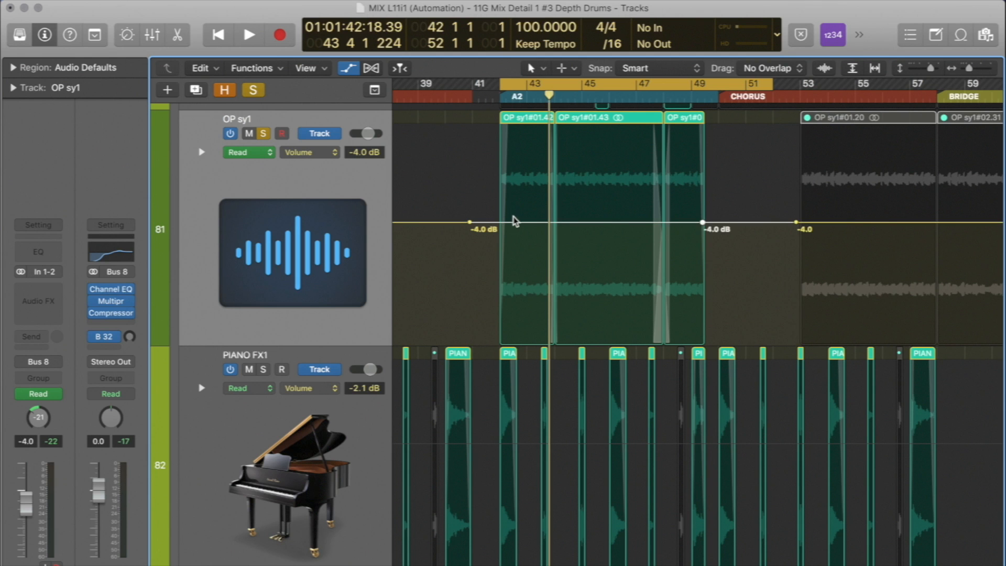
# - Add a volume node at the start of OP sy1's A2 regions and lower it to about -11.9 dB during playback
pyautogui.moveTo(496, 222); pyautogui.dragTo(498, 298)
pyautogui.press('space')
pyautogui.moveTo(495, 297); pyautogui.dragTo(496, 267)
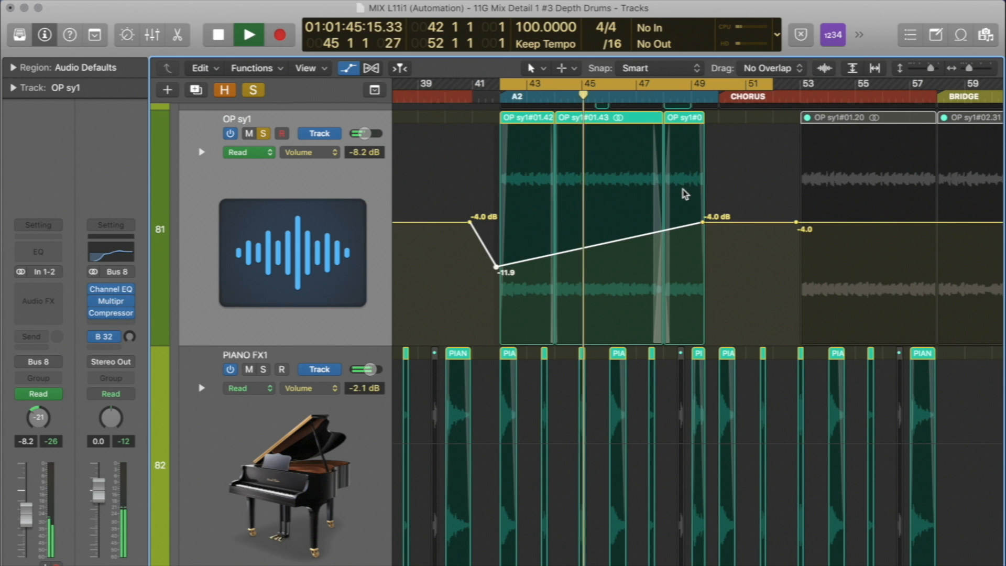
# - Raise a new volume node at the end of OP sy1's A2 regions to +3.2 dB and shift the following -4.0 dB node slightly later
pyautogui.click(682, 191)
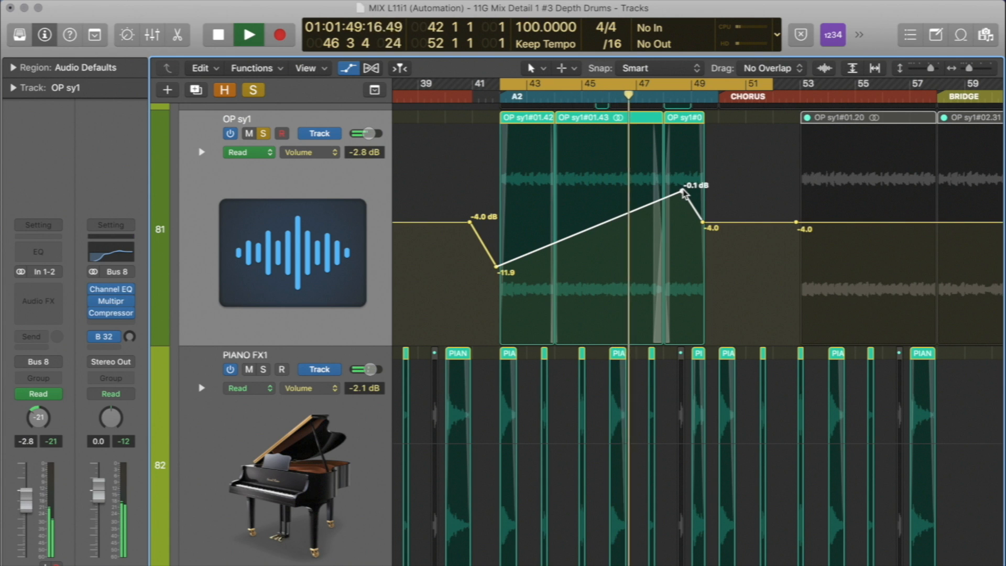
pyautogui.moveTo(682, 191); pyautogui.dragTo(697, 180)
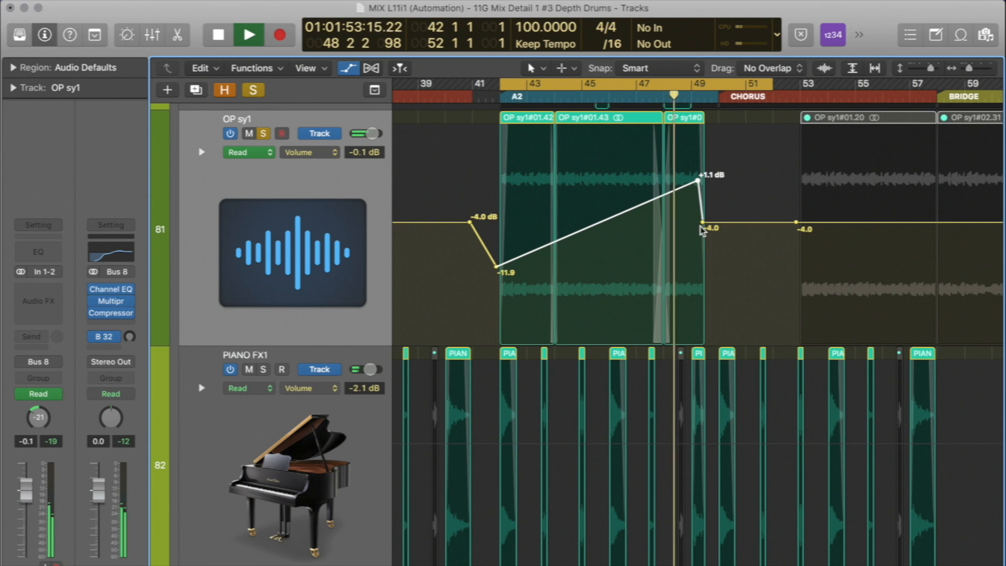
pyautogui.moveTo(702, 222); pyautogui.dragTo(712, 222)
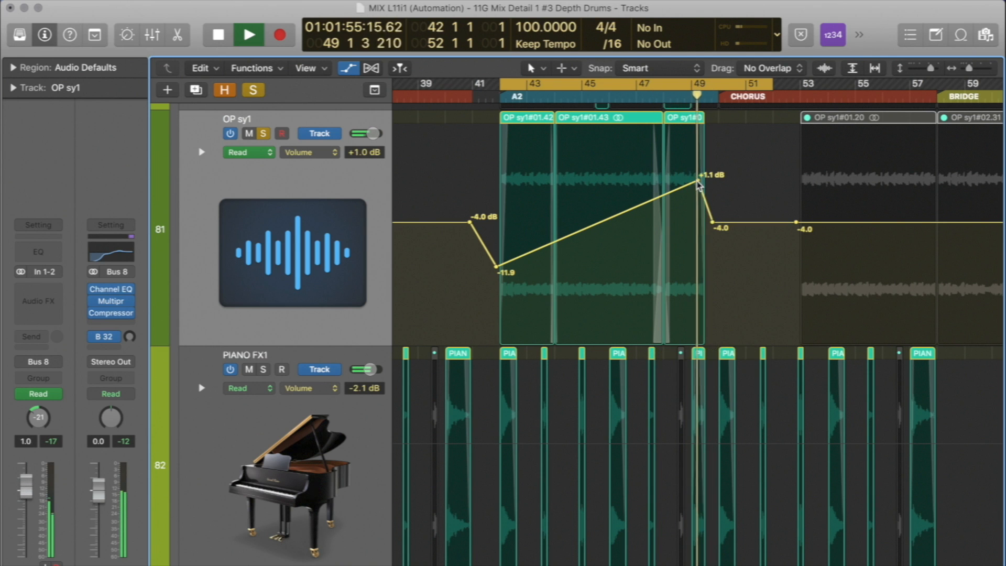
pyautogui.moveTo(697, 181); pyautogui.dragTo(698, 165)
pyautogui.press('space')
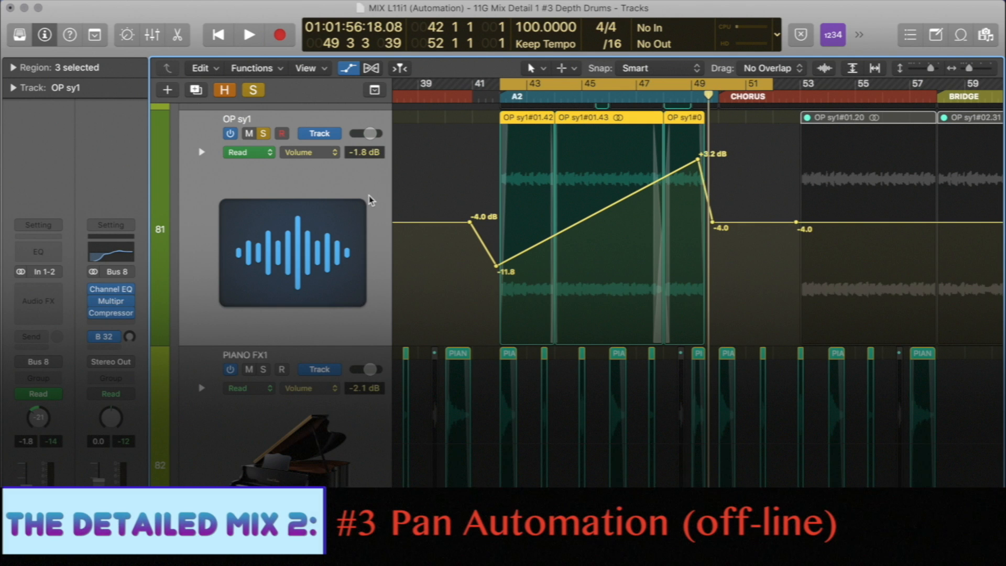
# - Widen the track headers and switch OP sy1's automation parameter to absolute Pan
pyautogui.moveTo(389, 90); pyautogui.dragTo(431, 90)
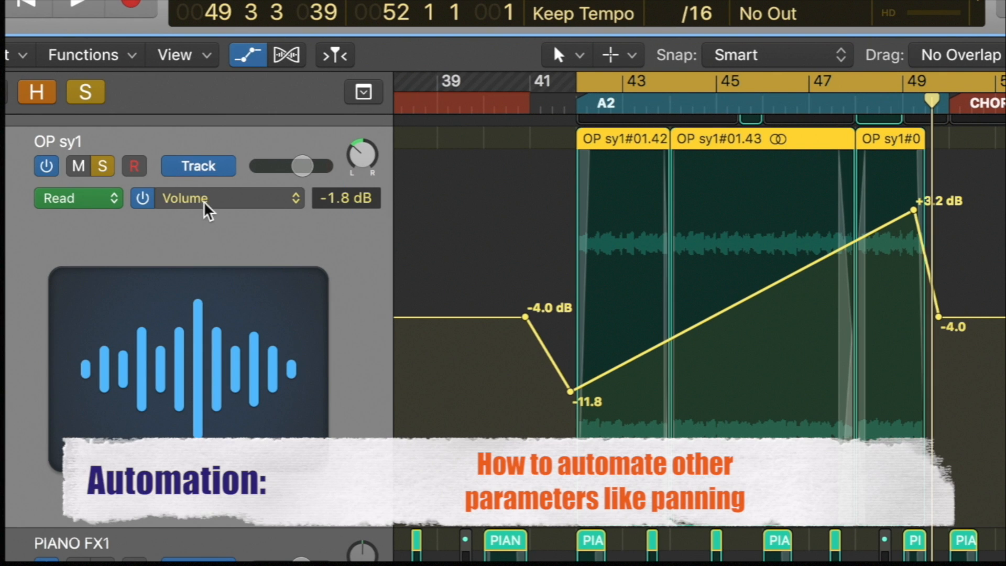
pyautogui.click(224, 199)
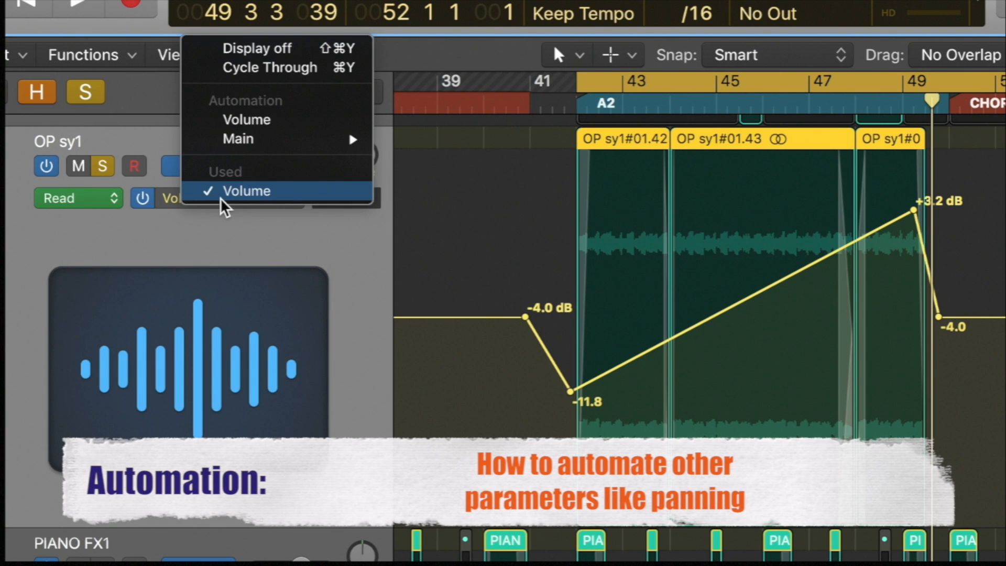
pyautogui.moveTo(249, 140)
pyautogui.moveTo(419, 158)
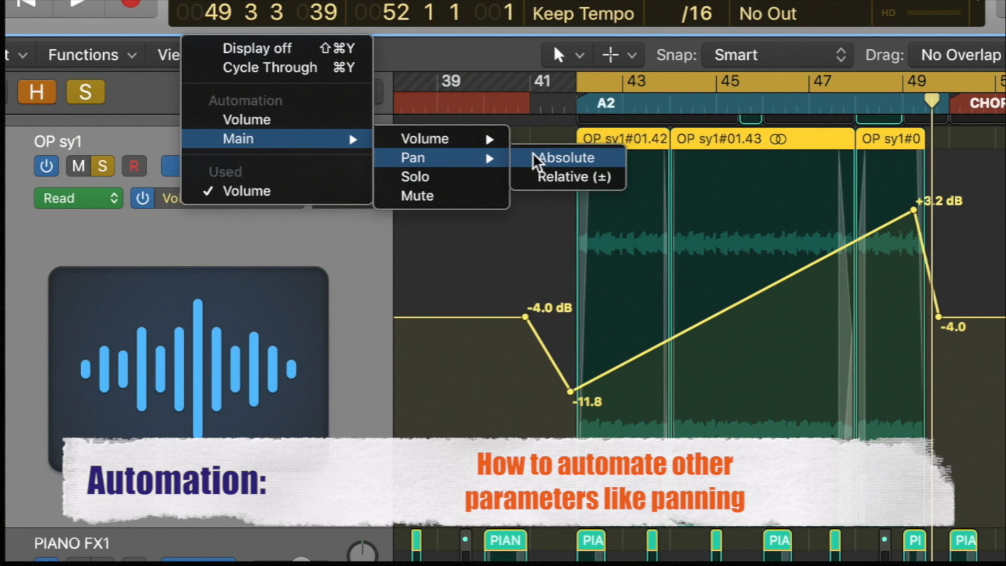
pyautogui.click(535, 157)
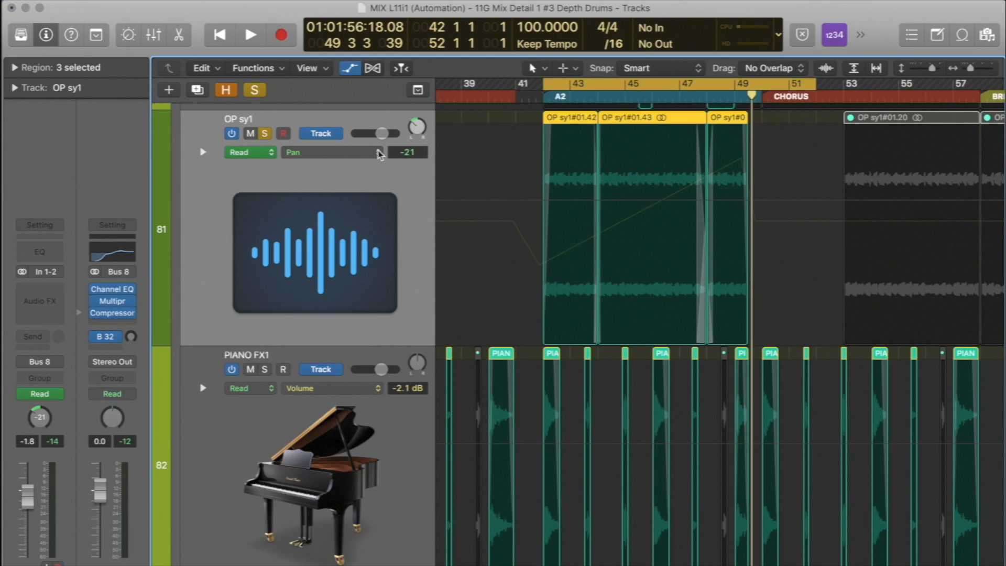
# - Automate OP sy1's pan from -33 at the start of A2 to +33 near bar 48, returning to -2 at the end of the regions
pyautogui.click(523, 201)
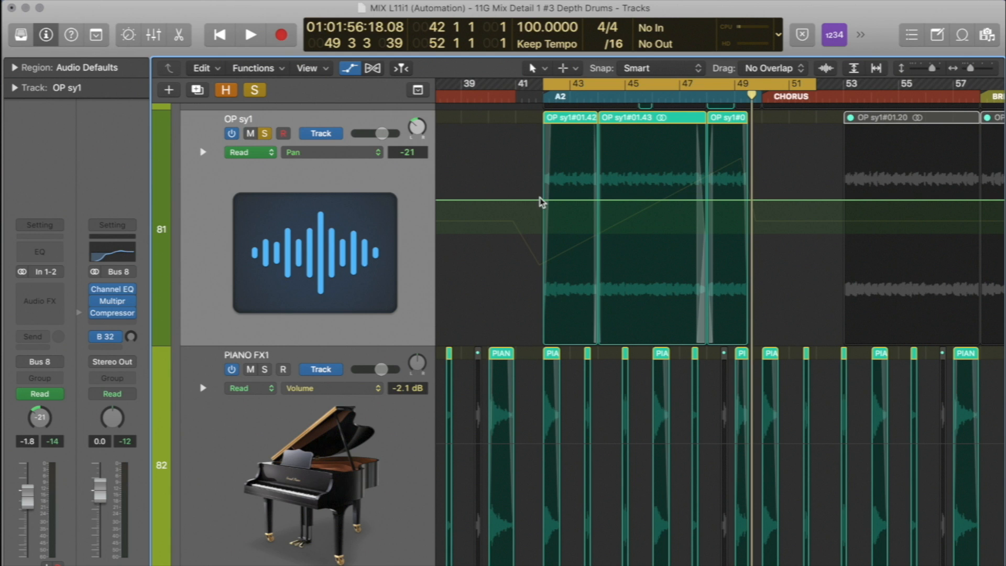
pyautogui.moveTo(534, 205); pyautogui.dragTo(553, 245)
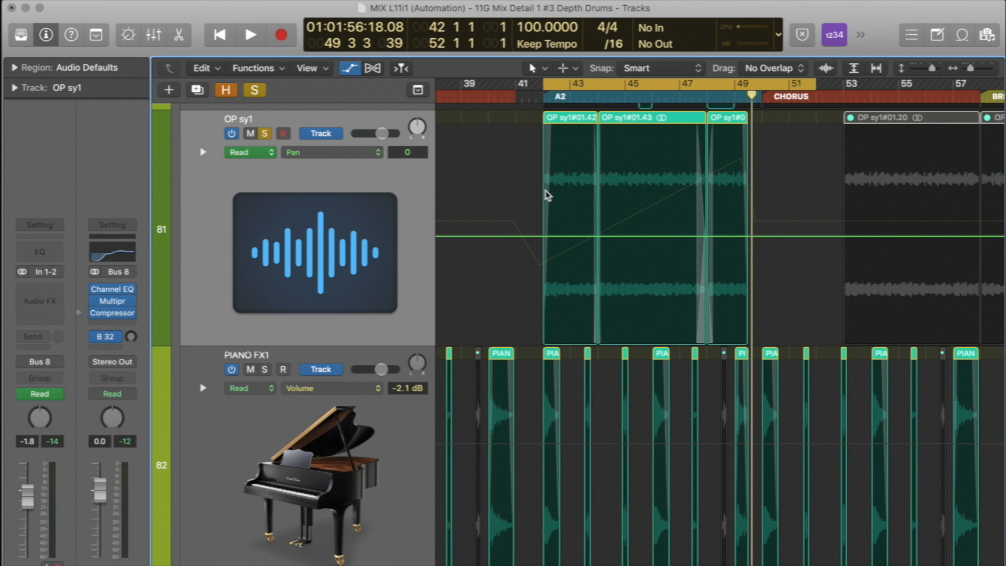
pyautogui.moveTo(543, 182); pyautogui.dragTo(542, 182)
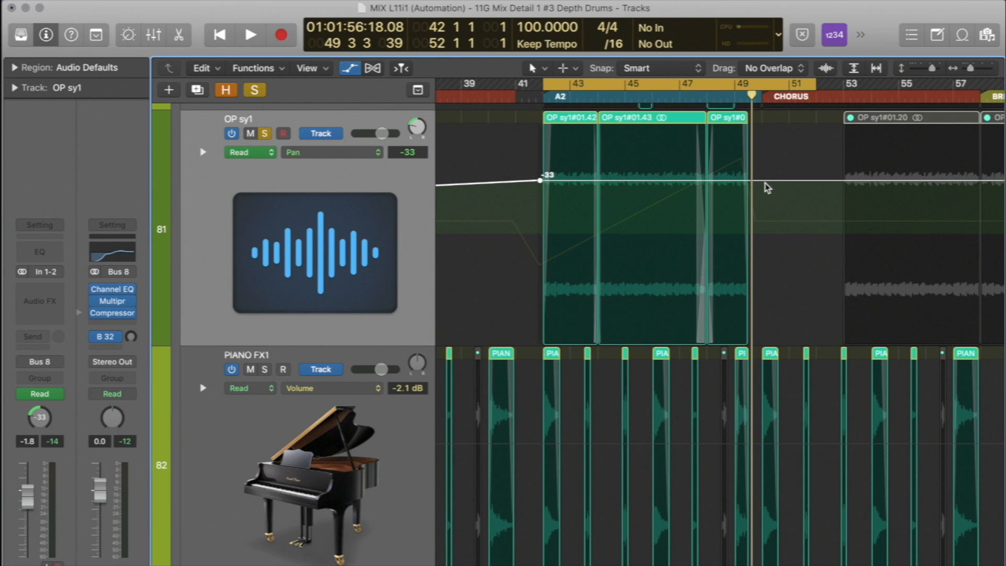
pyautogui.click(747, 236)
pyautogui.click(713, 294)
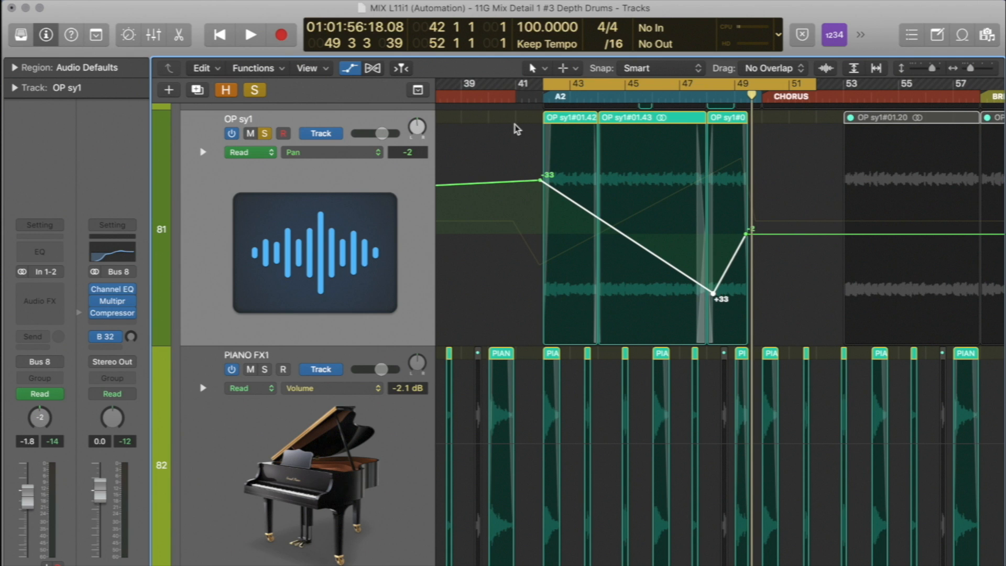
# - Select OP sy1's three A2 regions and play the section to audition the pan automation
pyautogui.moveTo(527, 127); pyautogui.dragTo(748, 134)
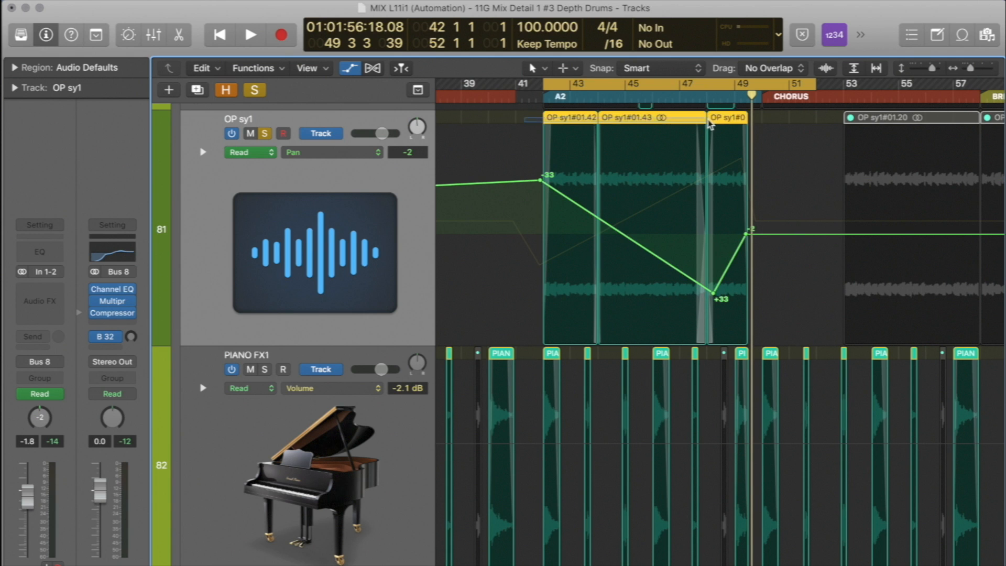
pyautogui.hotkey('shift', 'space')
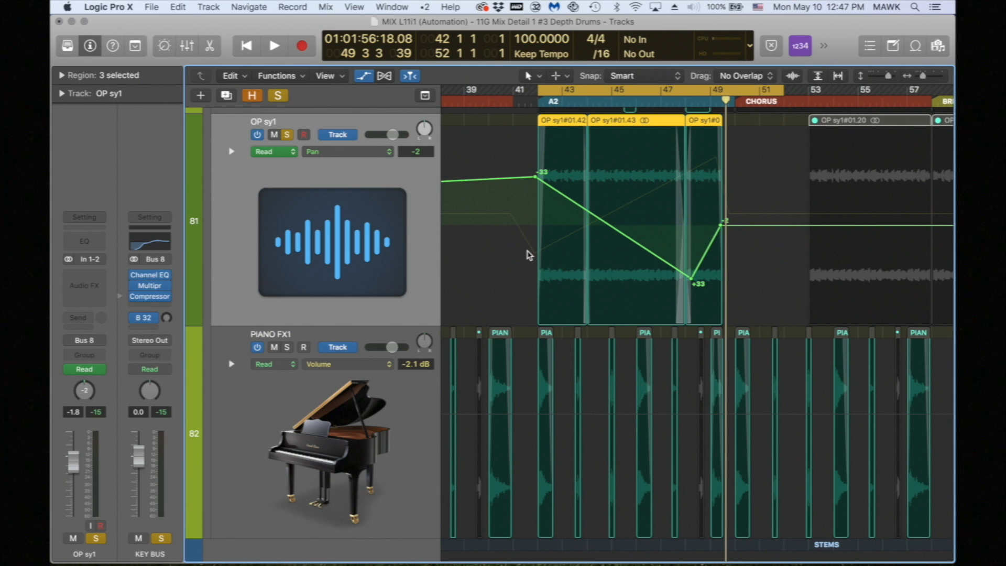
pyautogui.keyDown('ctrl'); pyautogui.keyDown('alt'); pyautogui.click(528, 253); pyautogui.keyUp('alt'); pyautogui.keyUp('ctrl')
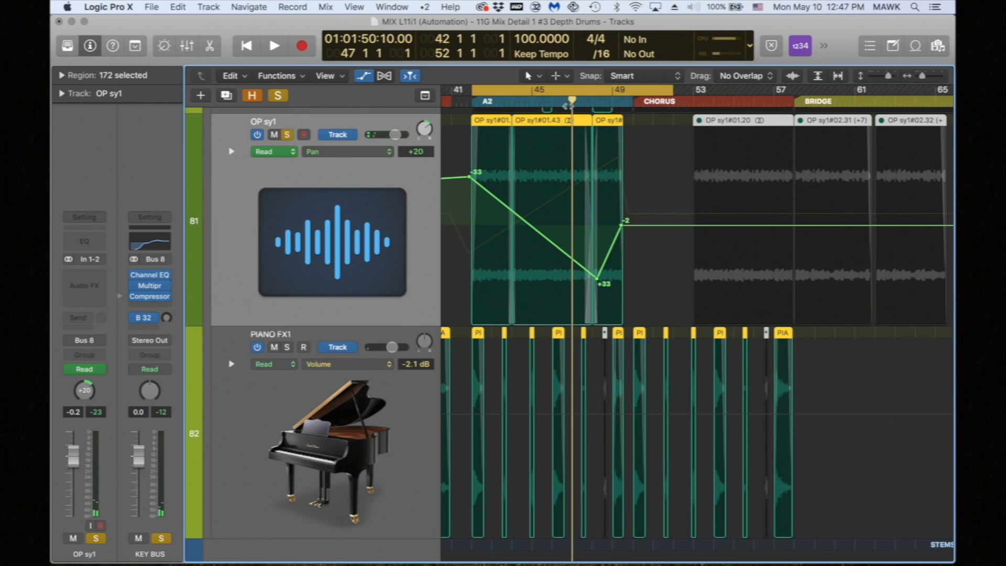
pyautogui.press('space')
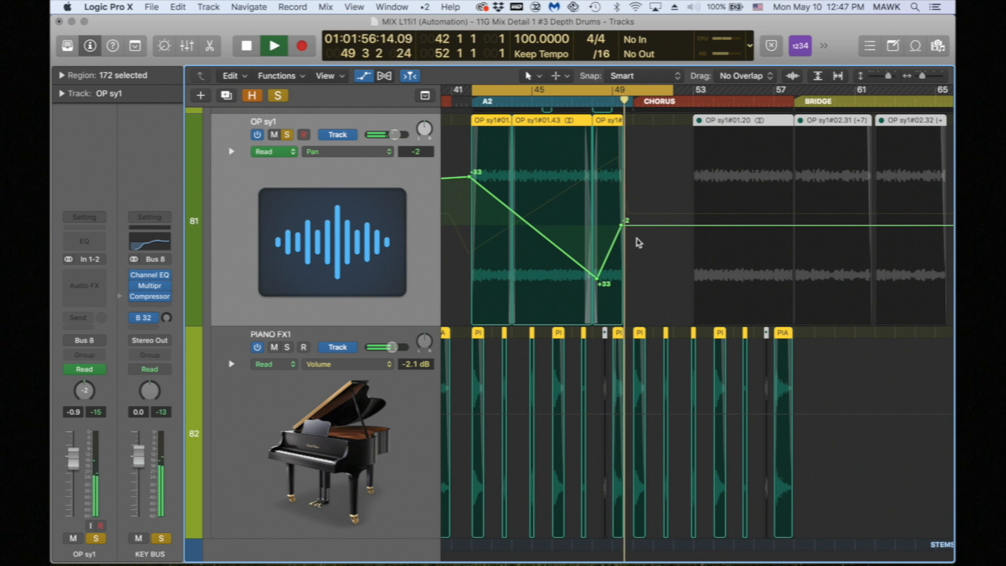
pyautogui.press('space')
pyautogui.keyDown('ctrl'); pyautogui.keyDown('alt'); pyautogui.click(638, 247); pyautogui.keyUp('alt'); pyautogui.keyUp('ctrl')
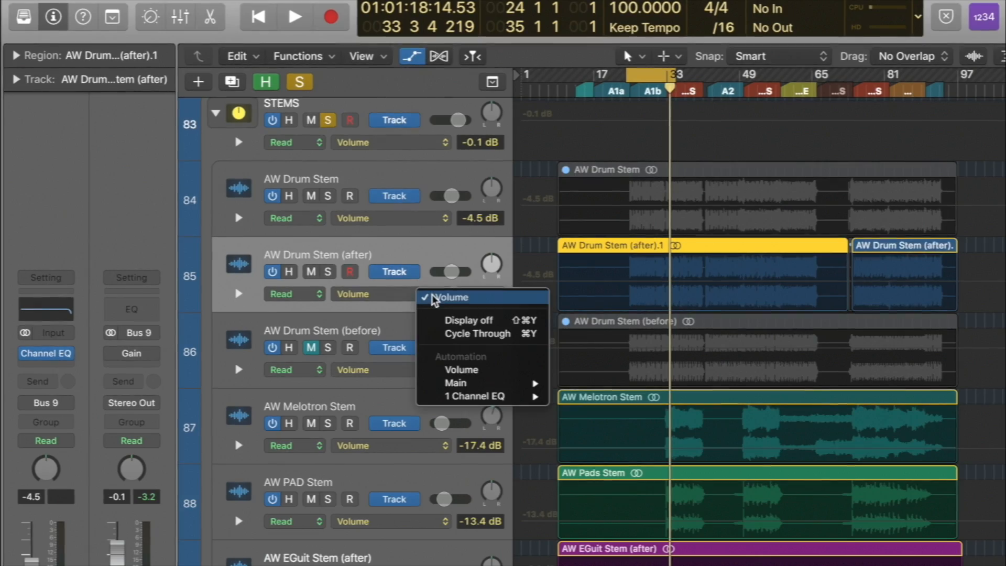
# - Look through the Channel EQ parameters available for automation on the AW Drum Stem (after) track
pyautogui.moveTo(529, 383)
pyautogui.moveTo(594, 394)
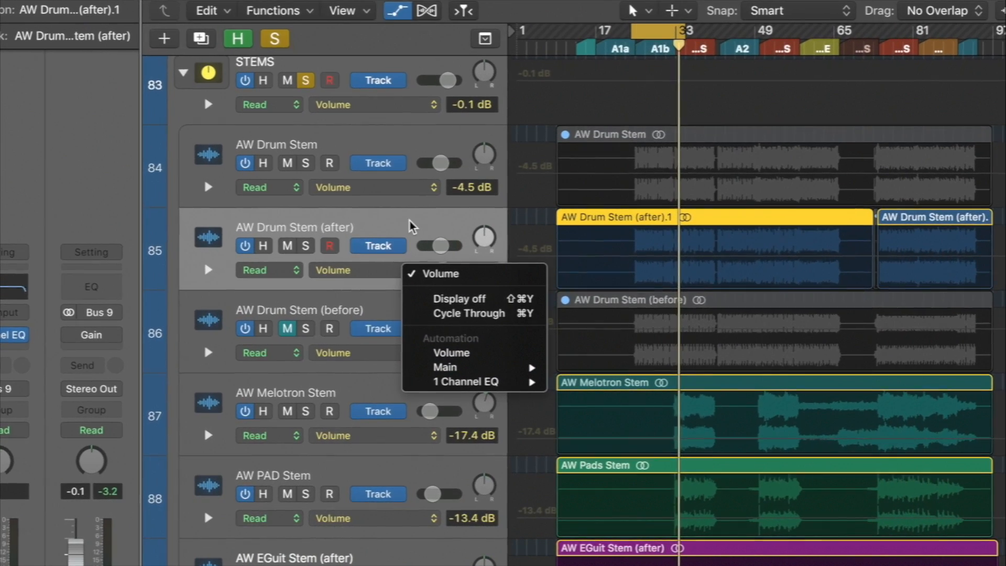
pyautogui.moveTo(494, 383)
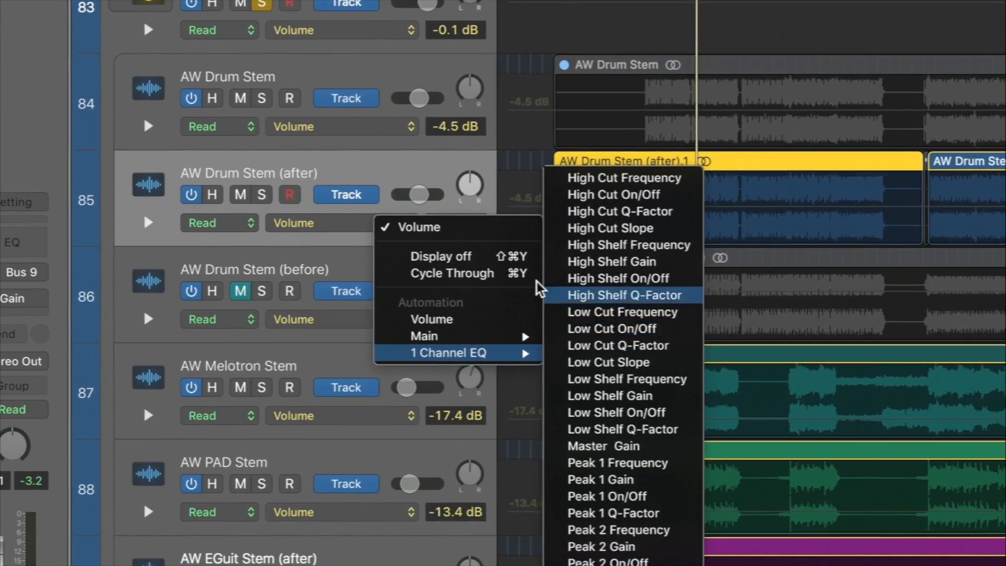
pyautogui.click(409, 166)
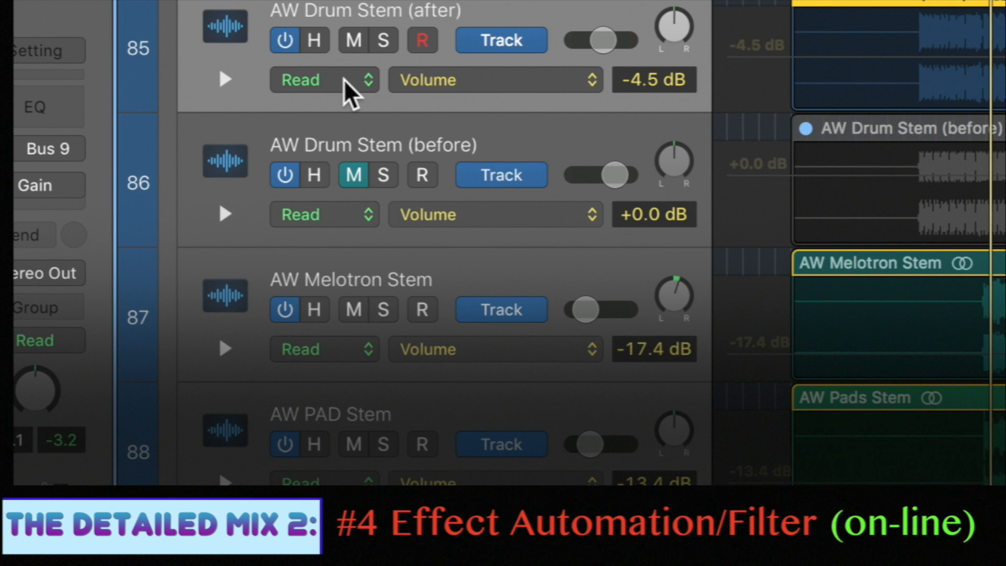
# - Set AW Drum Stem (after) to Latch automation mode and open its Channel EQ window beside the track's regions
pyautogui.click(345, 79)
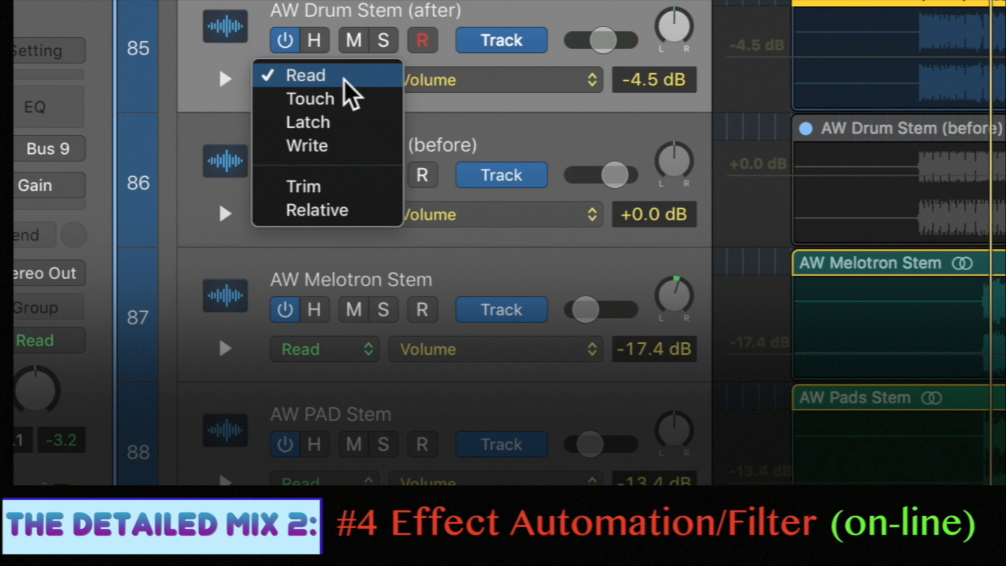
pyautogui.click(352, 122)
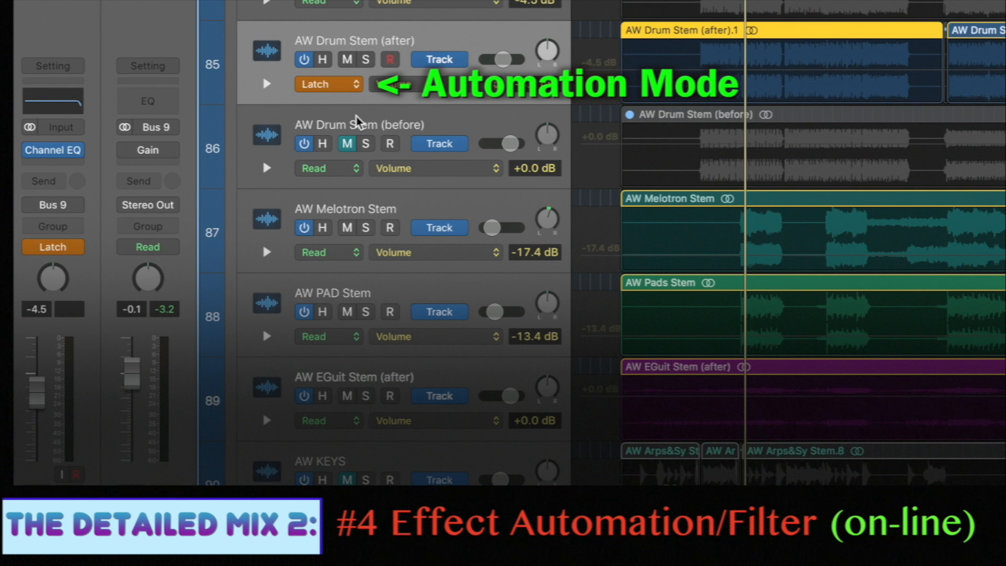
pyautogui.click(58, 157)
pyautogui.moveTo(754, 168); pyautogui.dragTo(272, 170)
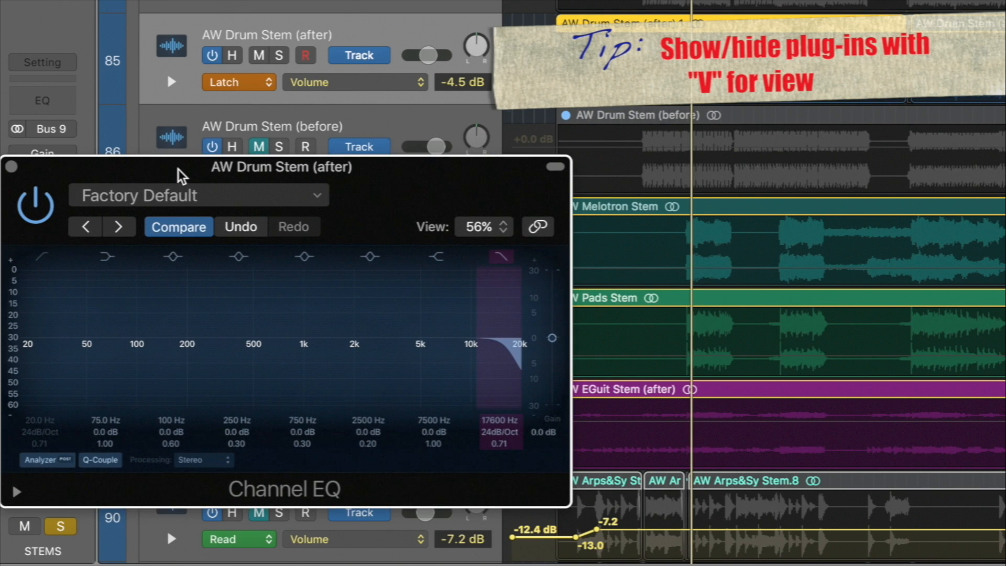
# - Hide and show the Channel EQ window twice, and enlarge it to a 69% view
pyautogui.press('v')
pyautogui.press('v')
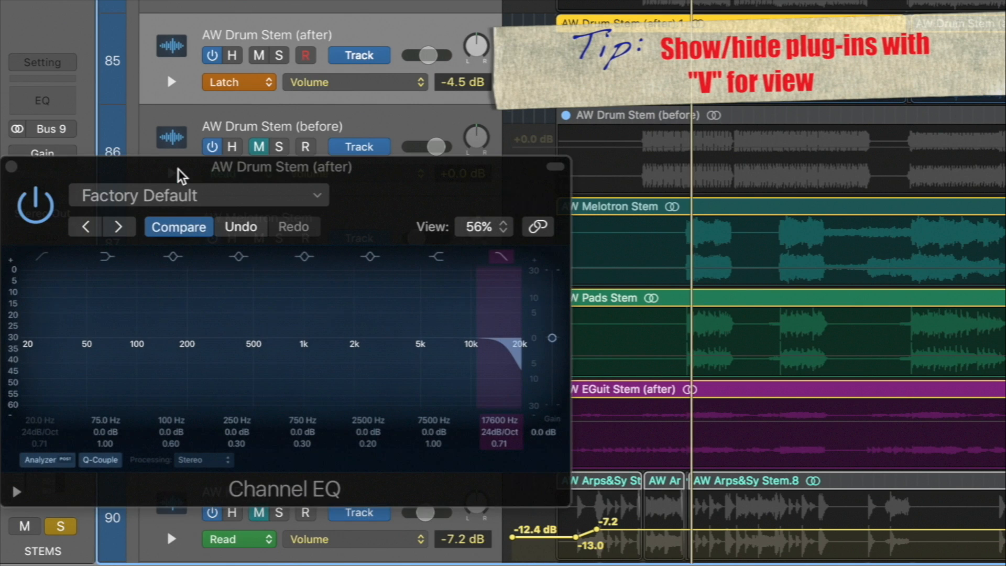
pyautogui.press('v')
pyautogui.press('v')
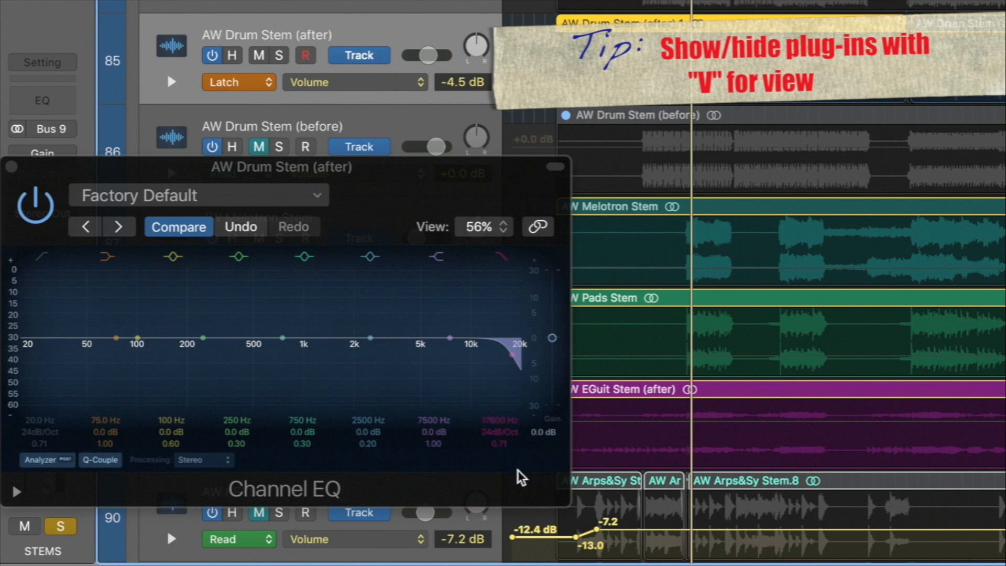
pyautogui.moveTo(559, 501); pyautogui.dragTo(691, 535)
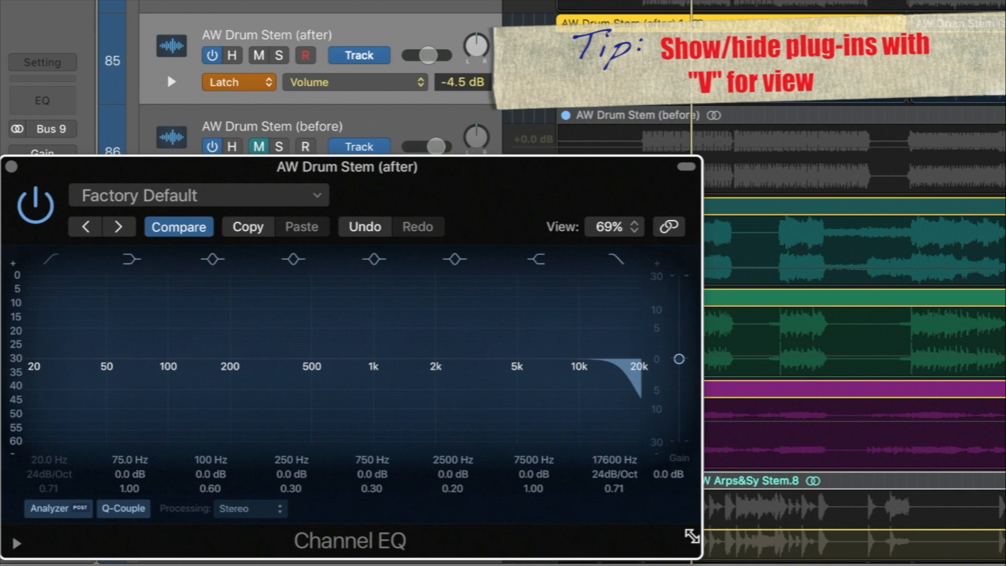
# - Lower the EQ's high-cut frequency to 750 Hz and record its real-time rise to 7900 Hz through the A1b section
pyautogui.click(605, 461)
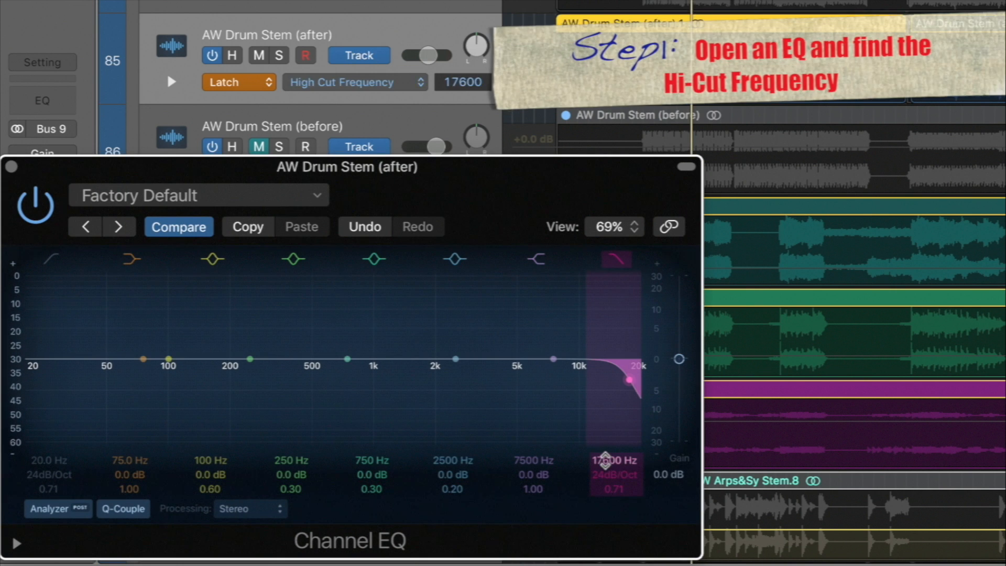
pyautogui.moveTo(633, 391)
pyautogui.mouseDown()
pyautogui.moveTo(638, 347)
pyautogui.moveTo(643, 377)
pyautogui.moveTo(633, 387)
pyautogui.mouseUp()
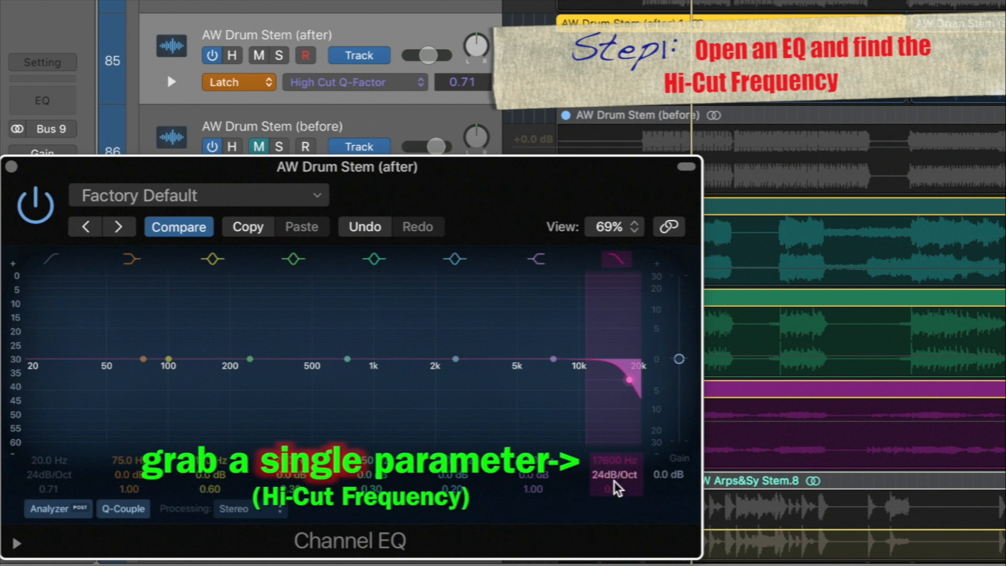
pyautogui.moveTo(607, 463); pyautogui.dragTo(607, 513)
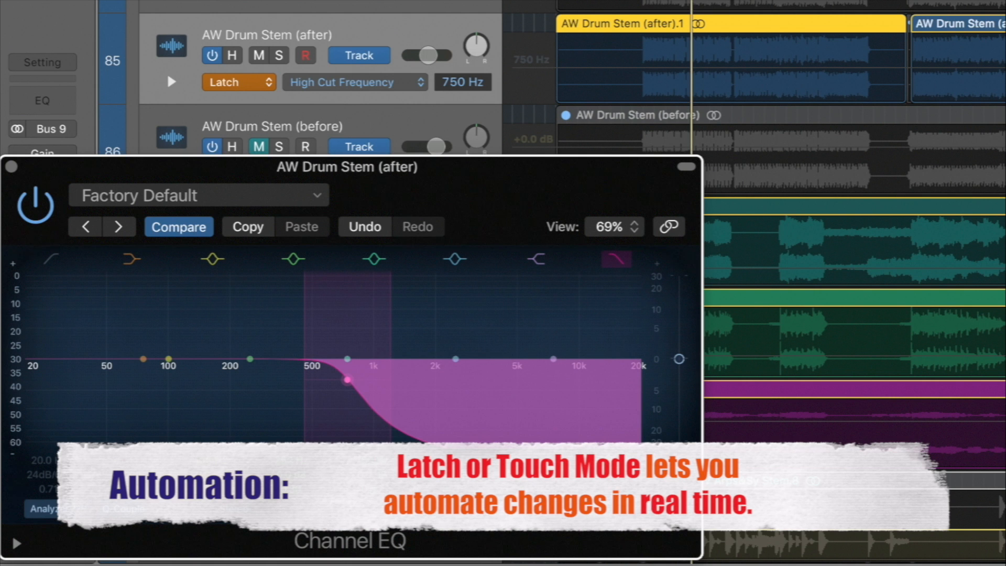
pyautogui.press('space')
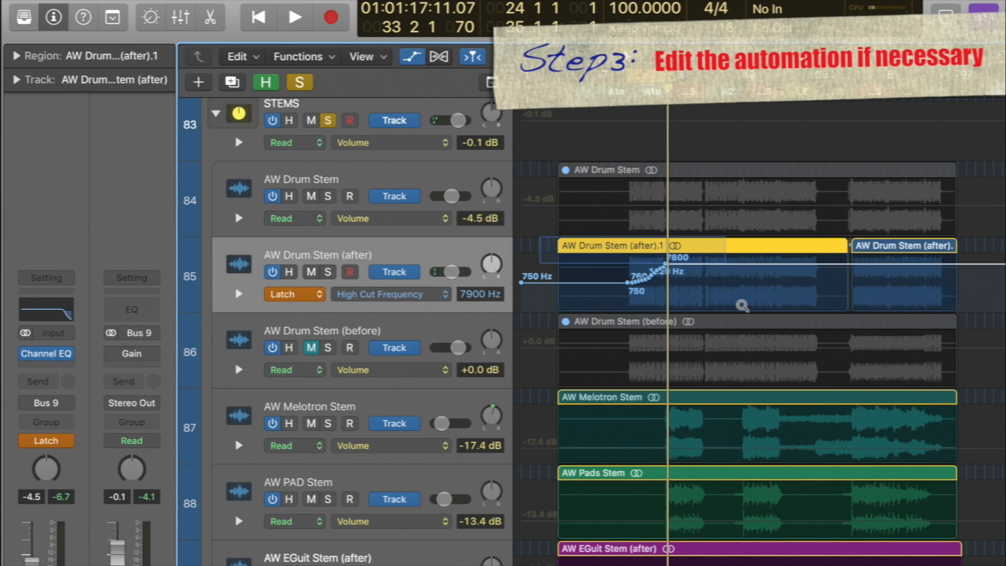
# - Replace the recorded high-cut frequency nodes across A1b with one straight ramp from 750 Hz to 7800 Hz
pyautogui.press('z')
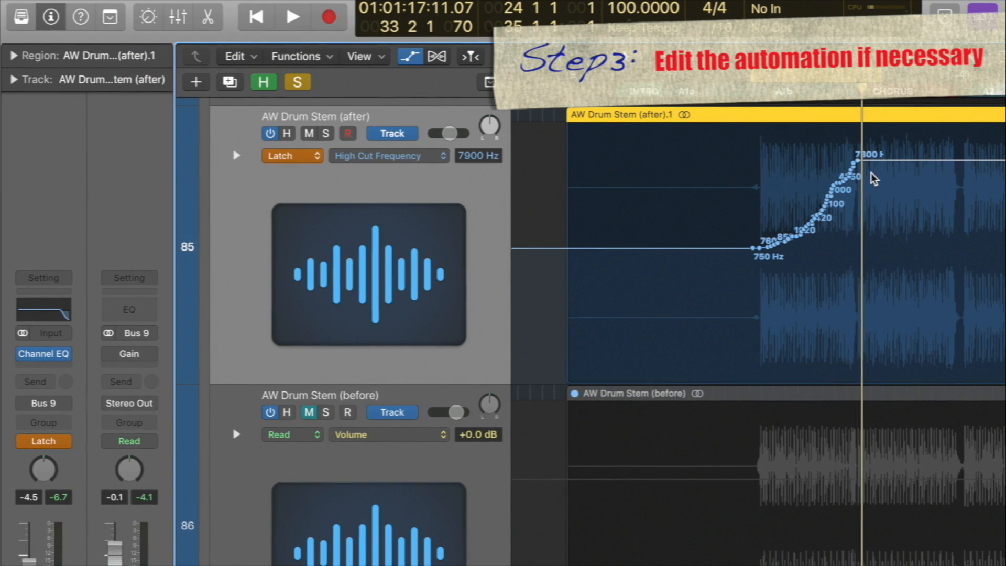
pyautogui.scroll(5, 871, 172)
pyautogui.scroll(3, 867, 173)
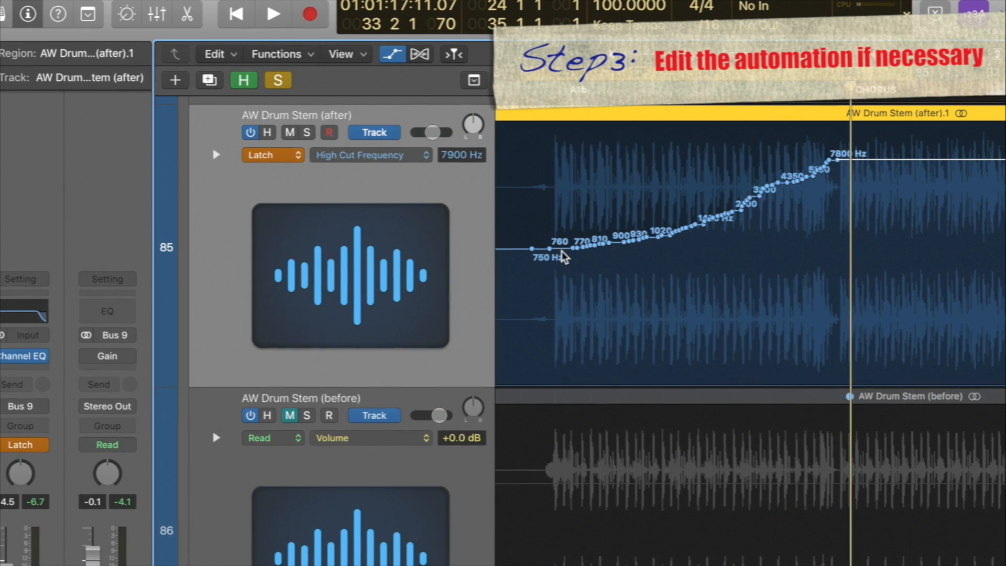
pyautogui.click(534, 248)
pyautogui.moveTo(522, 249); pyautogui.dragTo(803, 158)
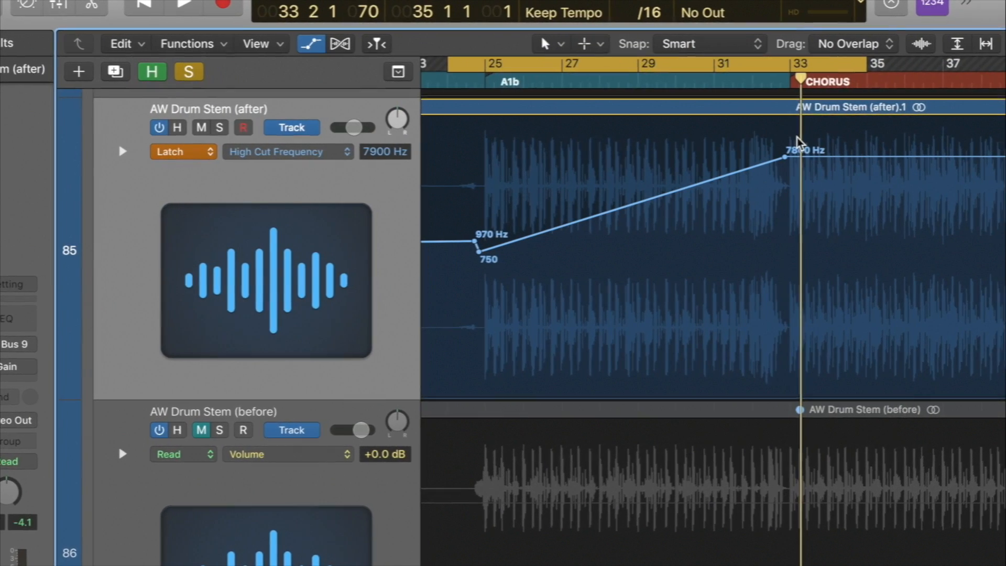
# - Loop bars 33 to 37 during playback and raise the high-cut frequency automation to 10000 Hz from the chorus onward
pyautogui.moveTo(793, 65); pyautogui.dragTo(922, 83)
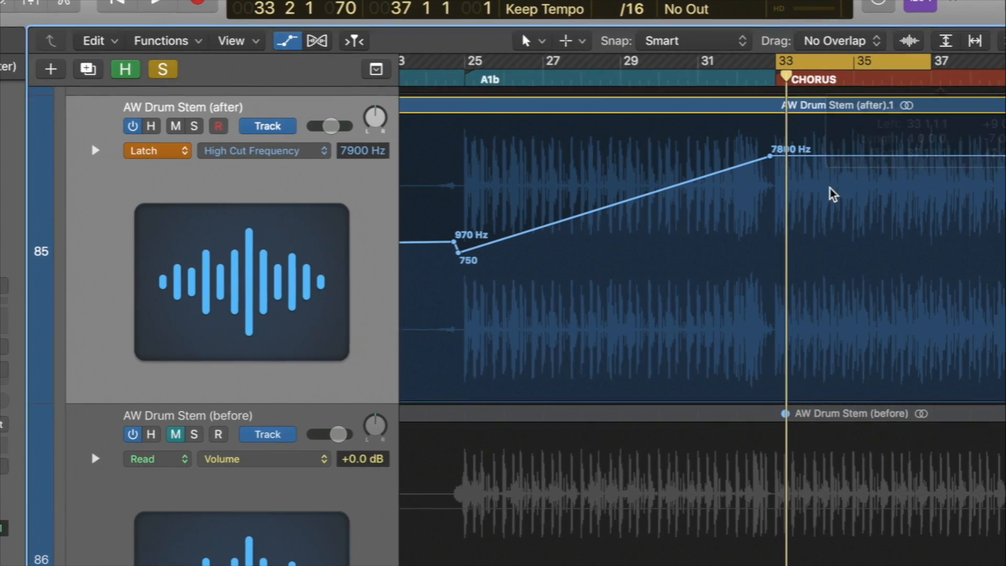
pyautogui.press('space')
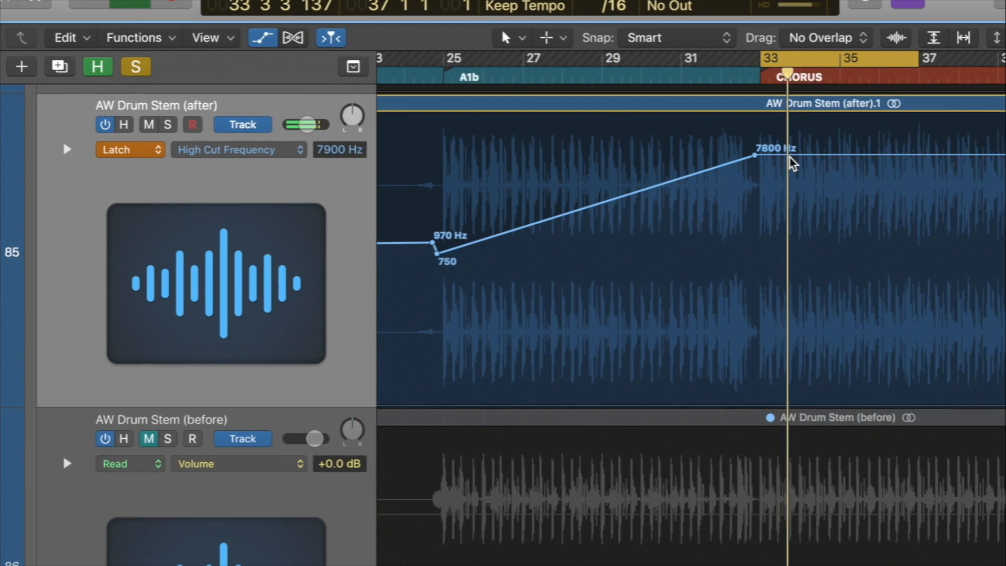
pyautogui.click(777, 155)
pyautogui.moveTo(761, 154); pyautogui.dragTo(701, 139)
pyautogui.click(739, 160)
pyautogui.click(728, 153)
# - Add high-cut frequency nodes near bar 49 that raise the second chorus from 10000 Hz to 16200 Hz
pyautogui.scroll(-5, 681, 139)
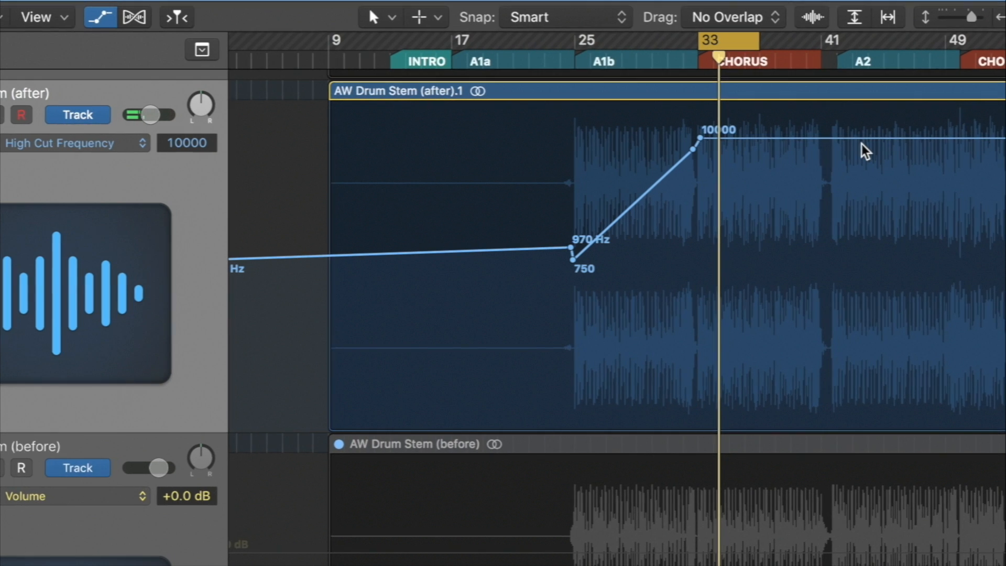
pyautogui.click(953, 137)
pyautogui.moveTo(945, 138); pyautogui.dragTo(943, 114)
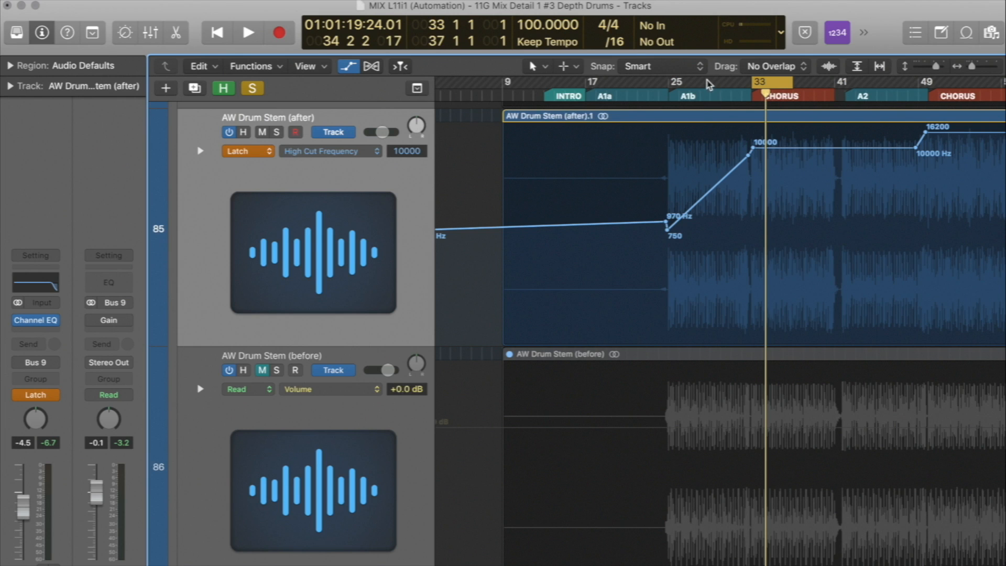
# - Play the loop from bar 26 with the drum stem's Channel EQ open to watch the filter automation
pyautogui.click(708, 84)
pyautogui.press('space')
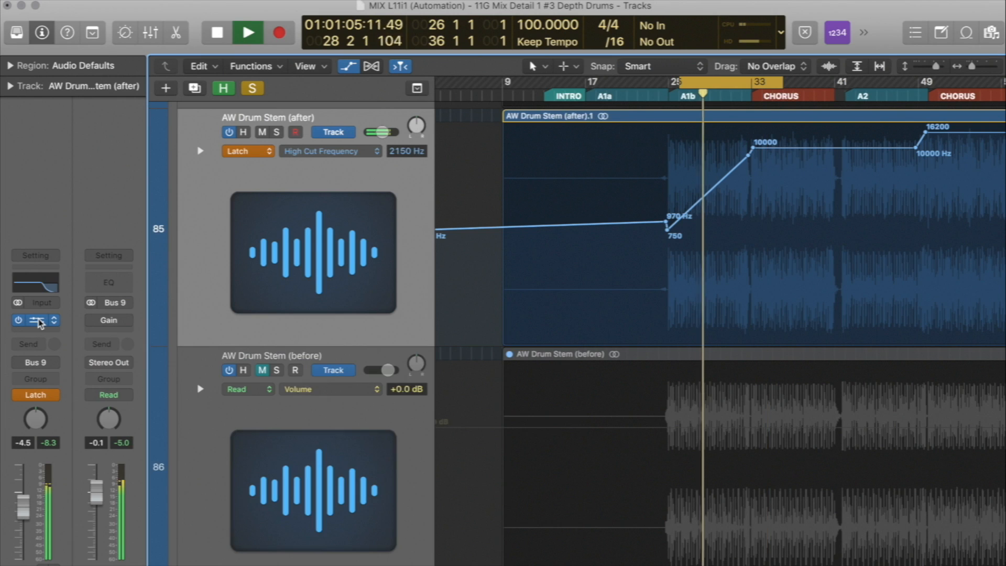
pyautogui.click(35, 283)
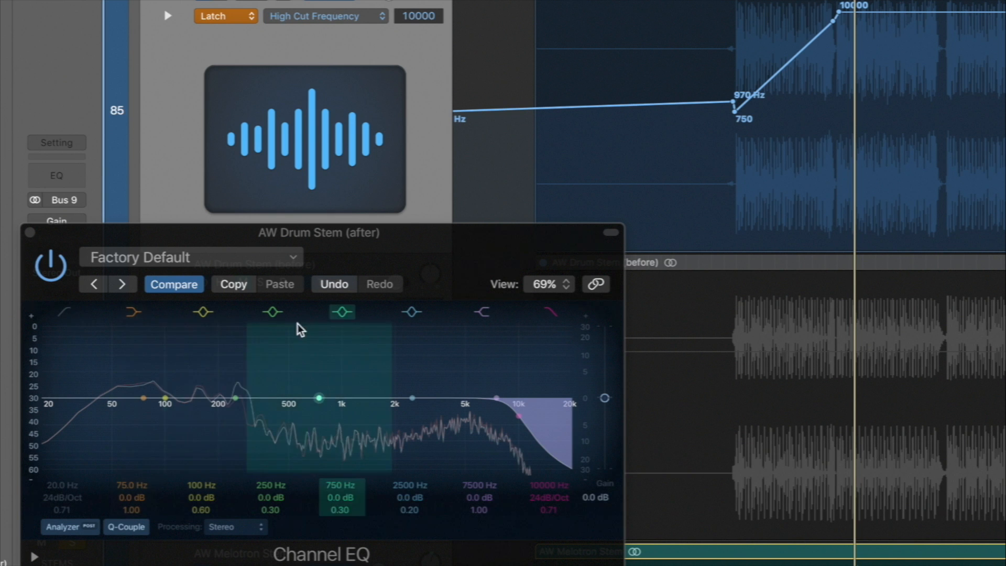
# - Record the EQ's low cut switching on and its frequency sweeping up to 2000 Hz and back to 22 Hz
pyautogui.click(64, 313)
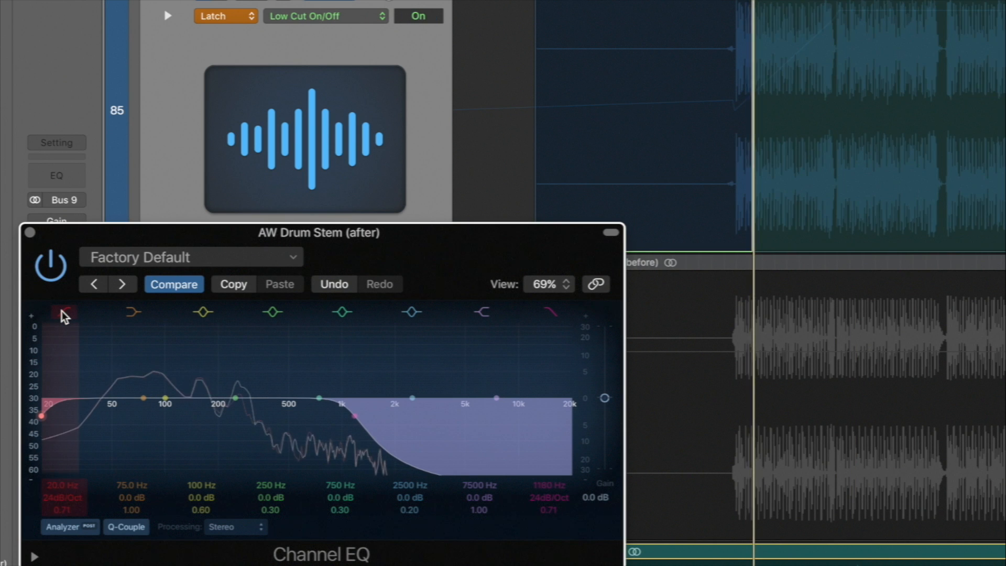
pyautogui.click(62, 312)
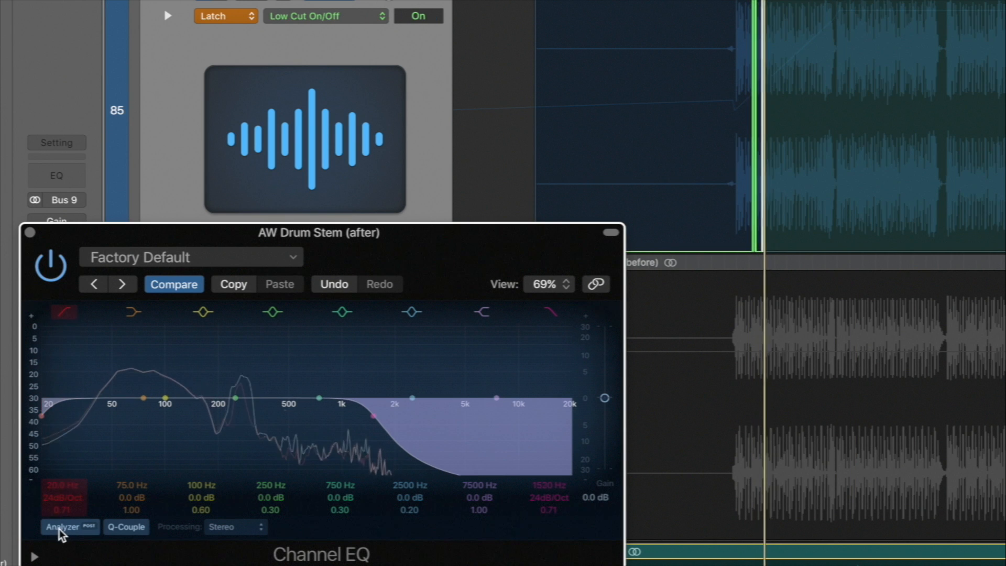
pyautogui.moveTo(62, 487)
pyautogui.mouseDown()
pyautogui.moveTo(58, 495)
pyautogui.moveTo(60, 450)
pyautogui.moveTo(61, 487)
pyautogui.mouseUp()
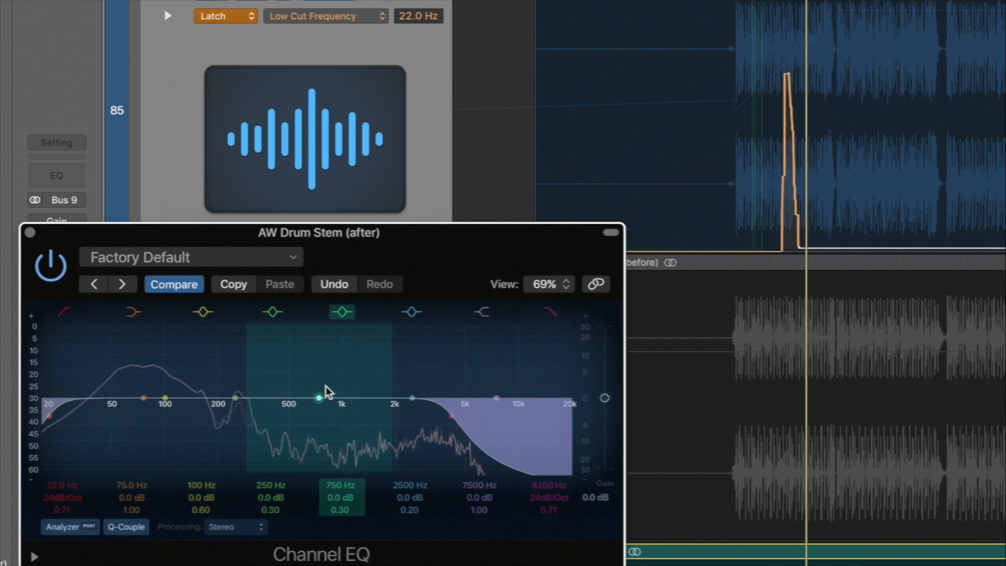
pyautogui.click(29, 232)
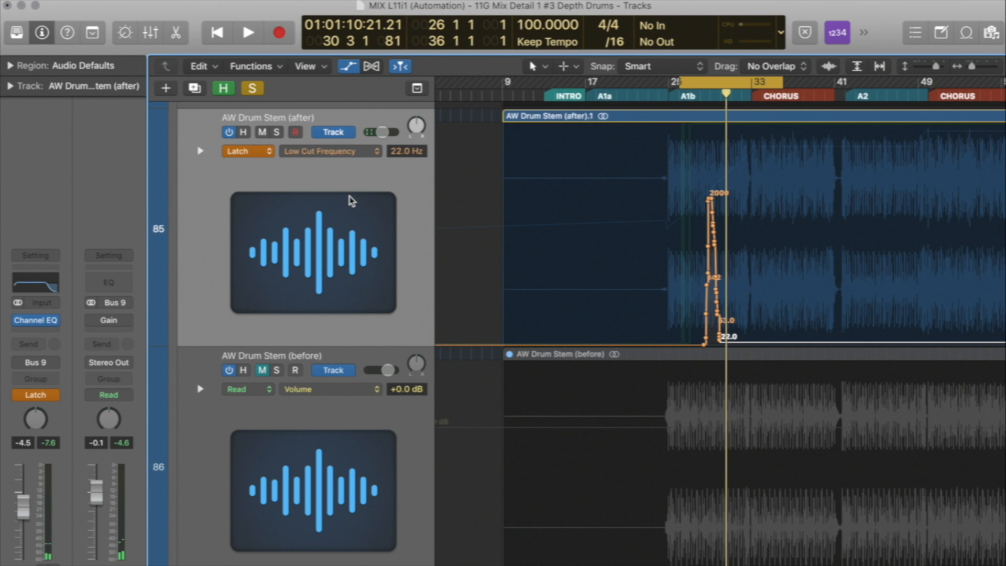
# - Show the drum stem's automated parameters in separate lanes and move the Low Cut On point earlier, before bar 23, overwriting the toggles
pyautogui.press('super+Up')
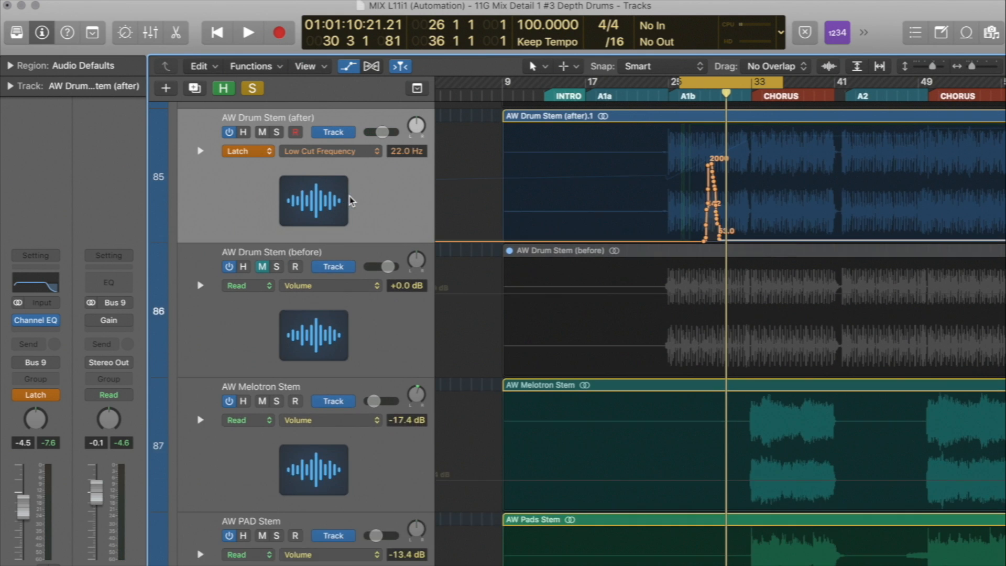
pyautogui.press('super+Right')
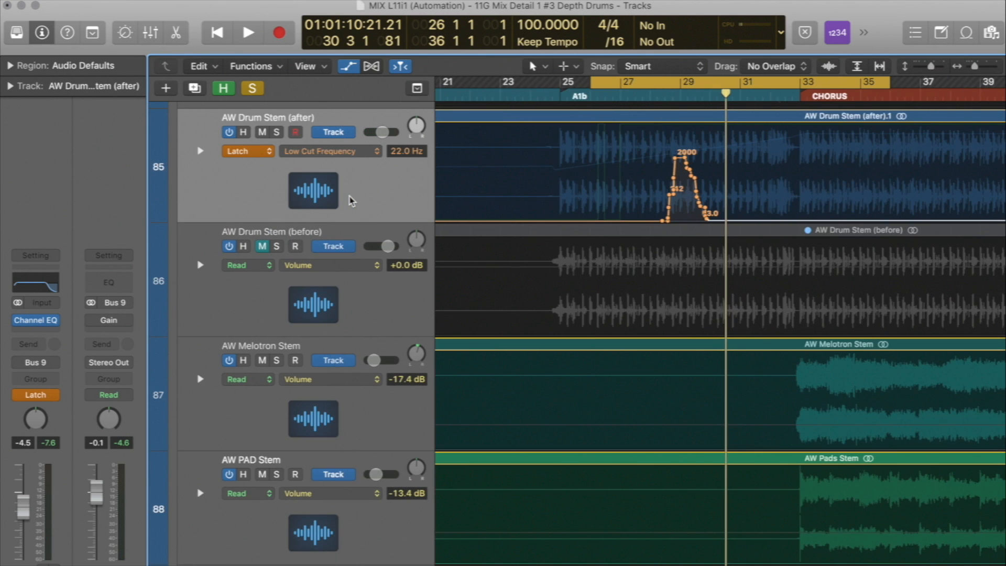
pyautogui.click(200, 151)
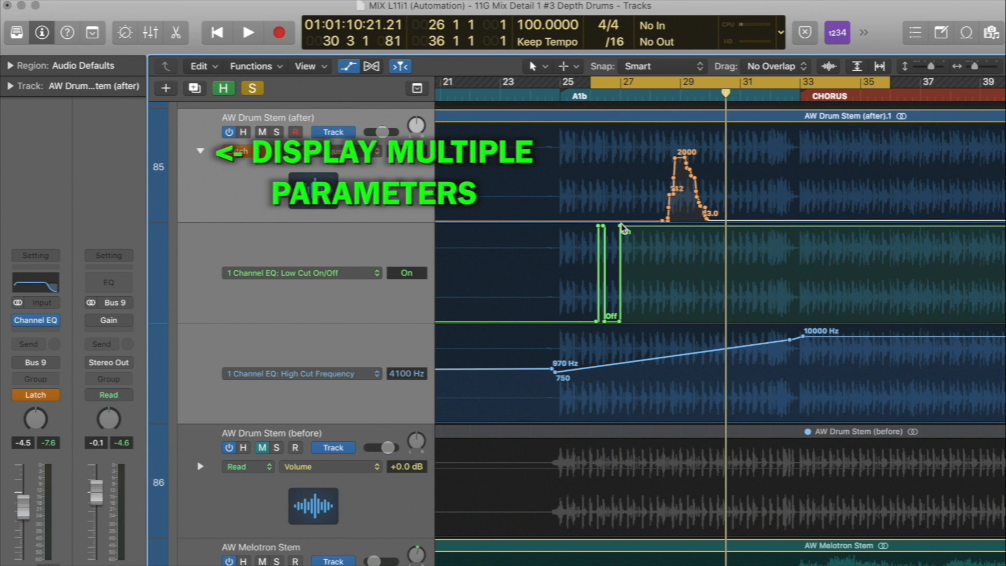
pyautogui.moveTo(620, 226); pyautogui.dragTo(464, 230)
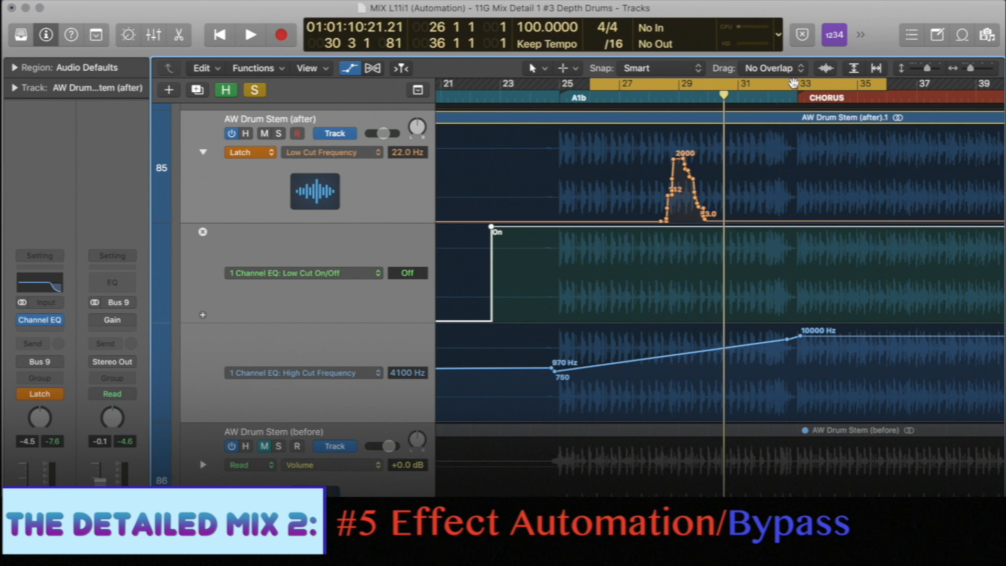
# - Loop from 32 2 to bar 34 and record a bypass of the drum stem's Channel EQ around the start of the chorus
pyautogui.moveTo(793, 83); pyautogui.dragTo(823, 84)
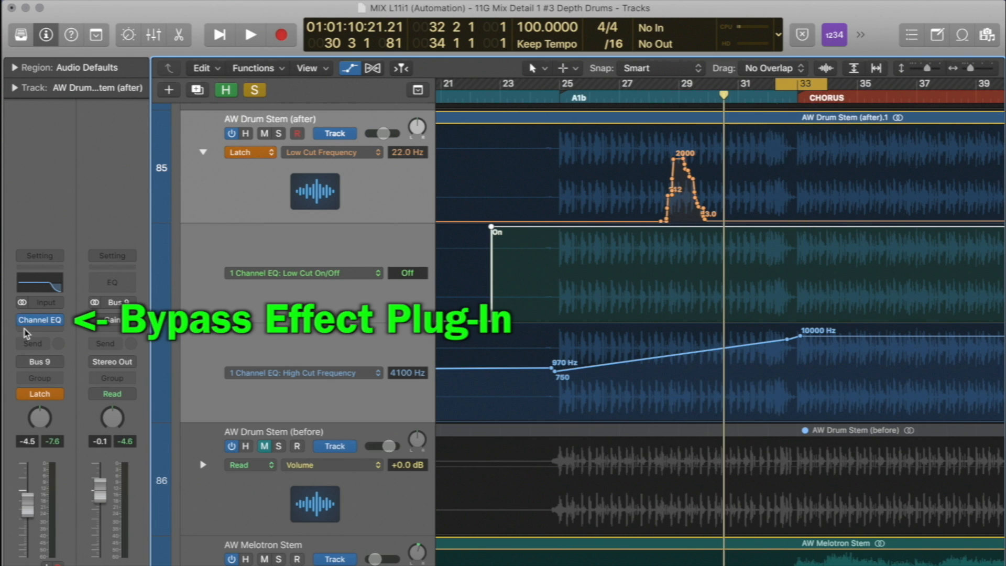
pyautogui.press('space')
pyautogui.click(22, 320)
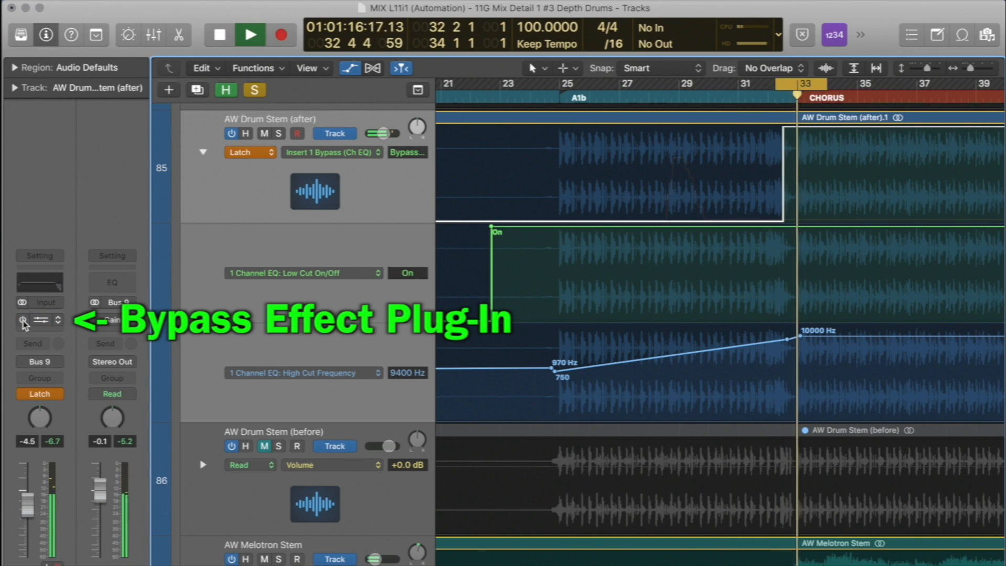
pyautogui.press('space')
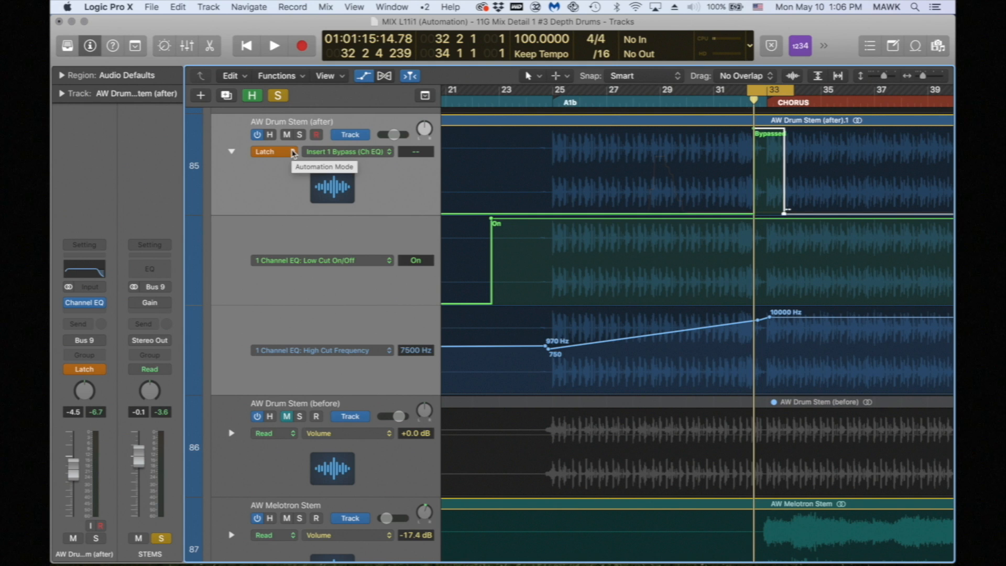
# - Return AW Drum Stem (after) to Read automation mode
pyautogui.click(292, 153)
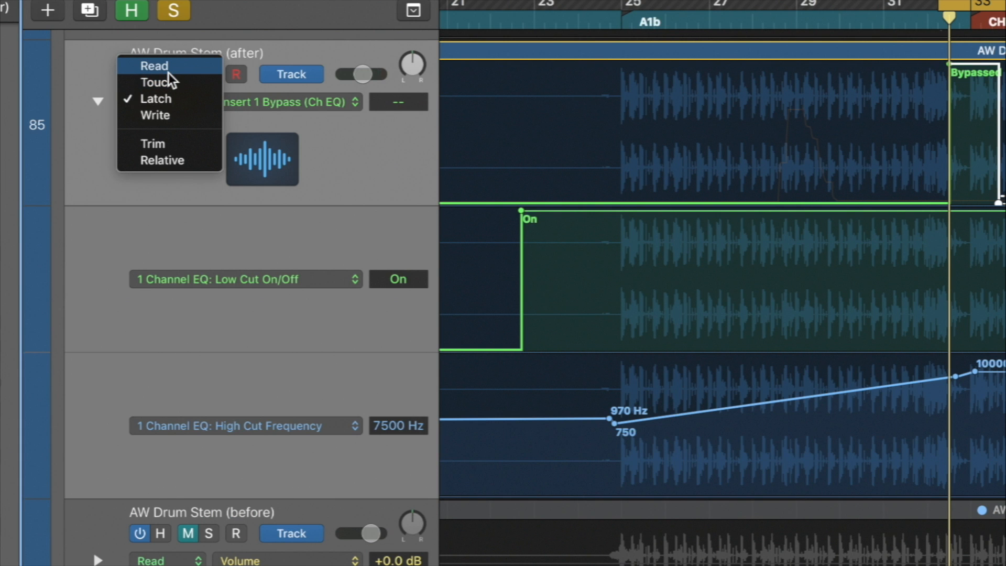
pyautogui.click(168, 74)
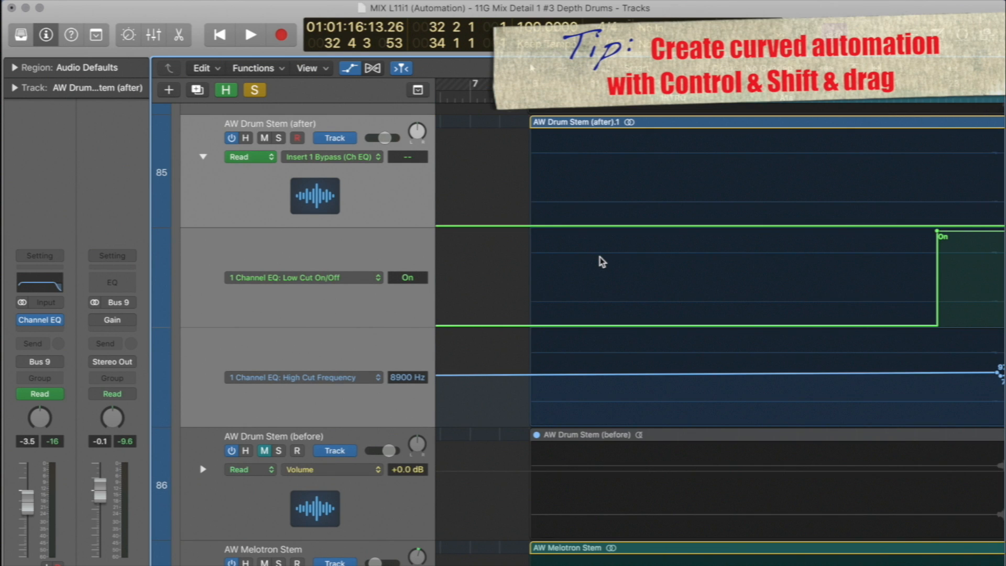
# - Show the High Cut Frequency automation on AW Drum Stem (after) and bend its ramp from bar 25 to the chorus into a curve
pyautogui.press('a')
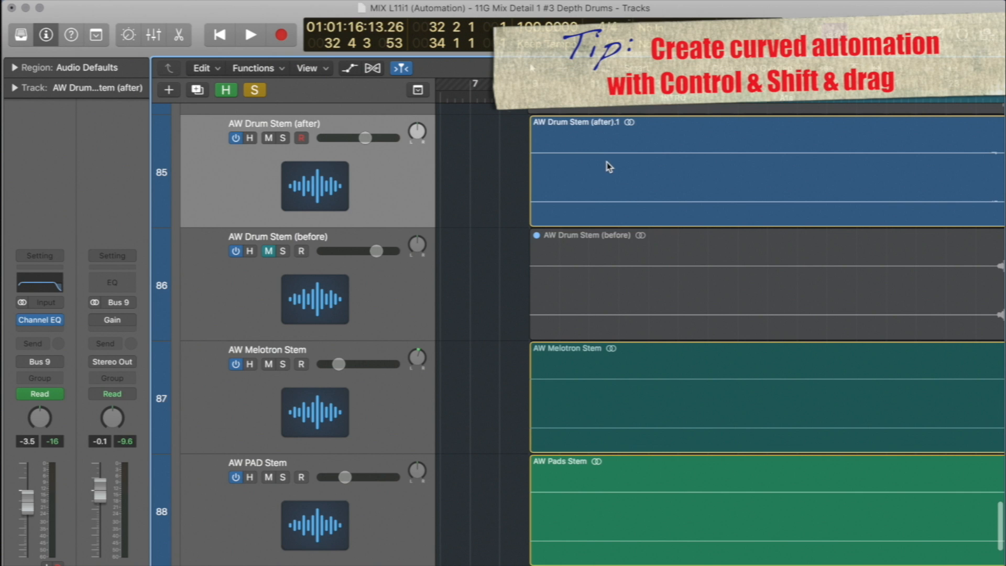
pyautogui.moveTo(608, 165); pyautogui.dragTo(497, 162)
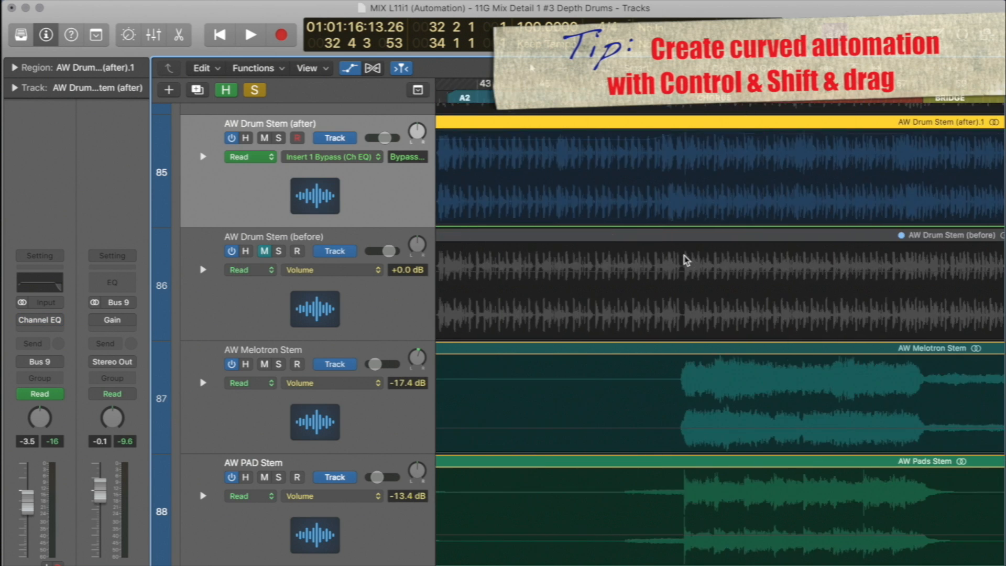
pyautogui.hscroll(-5, 687, 260)
pyautogui.click(325, 157)
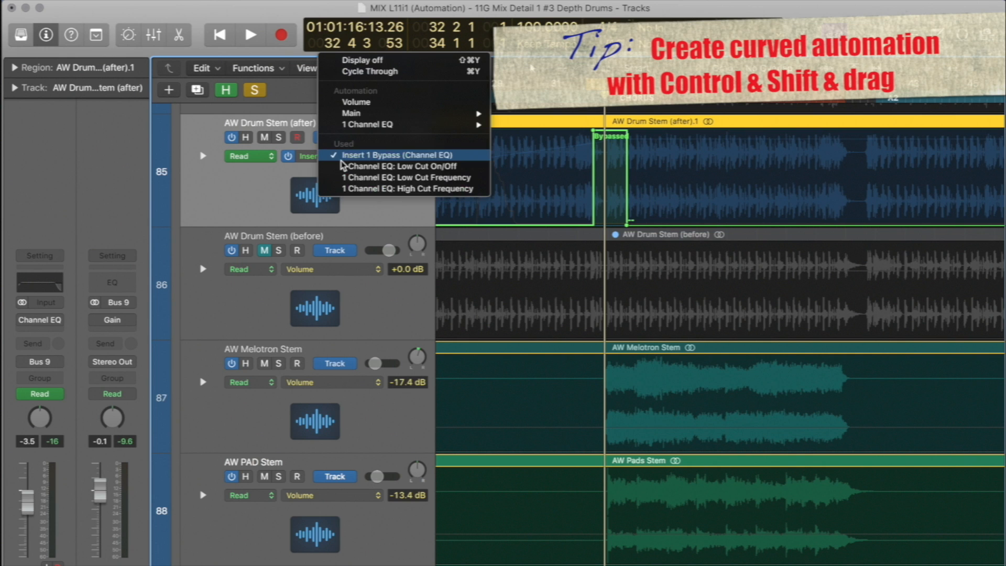
pyautogui.click(358, 190)
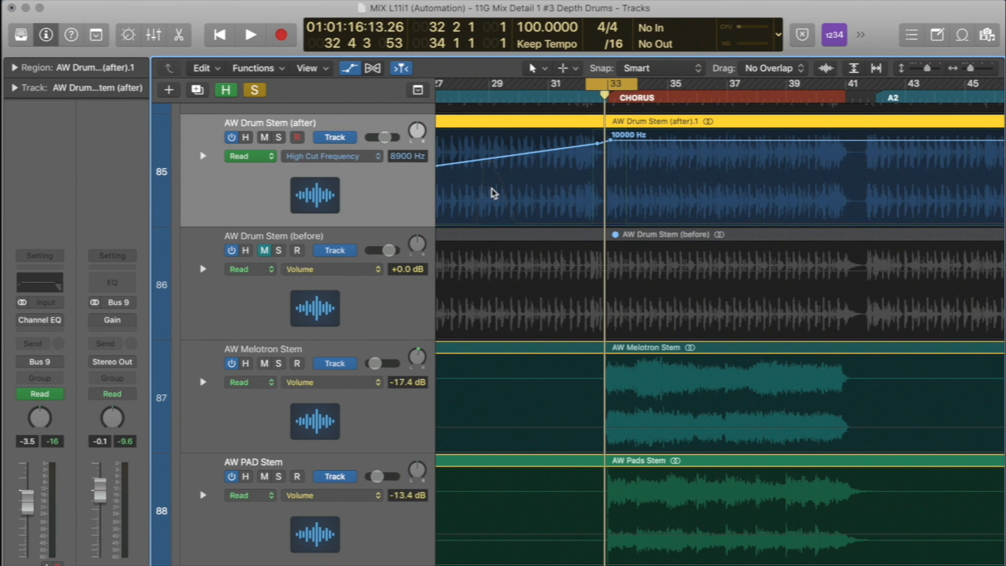
pyautogui.hscroll(-8, 519, 169)
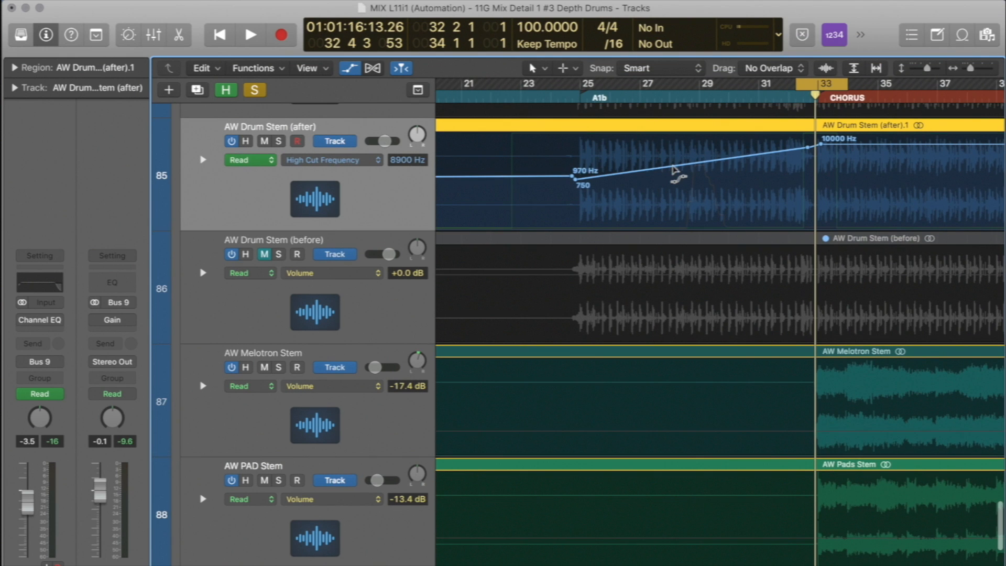
pyautogui.moveTo(675, 171); pyautogui.dragTo(656, 197)
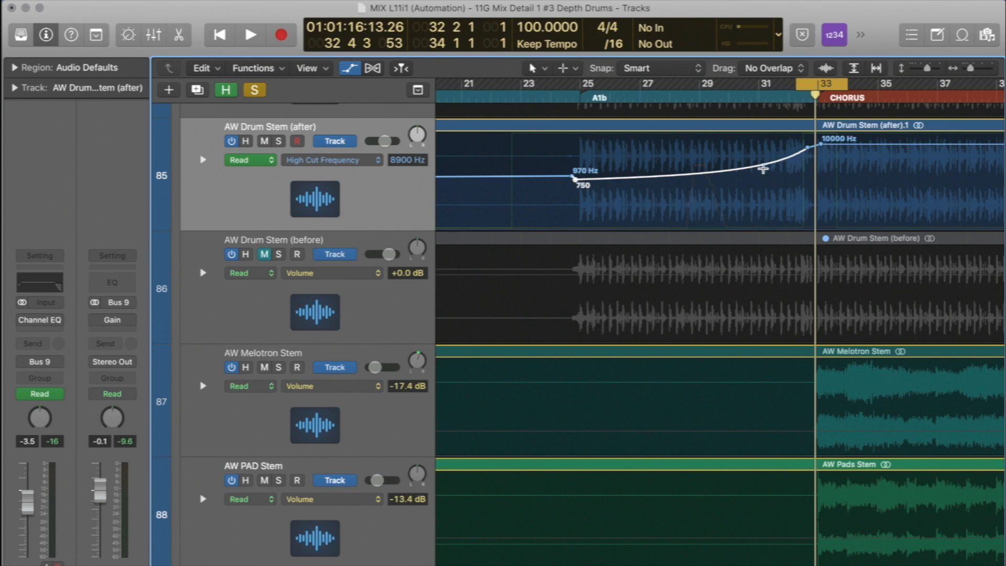
# - Copy the drum stem's curved High Cut Frequency automation from section A1b to section A2 using the Automation Select Tool
pyautogui.press('super+Left')
pyautogui.press('super+Left')
pyautogui.press('super+Left')
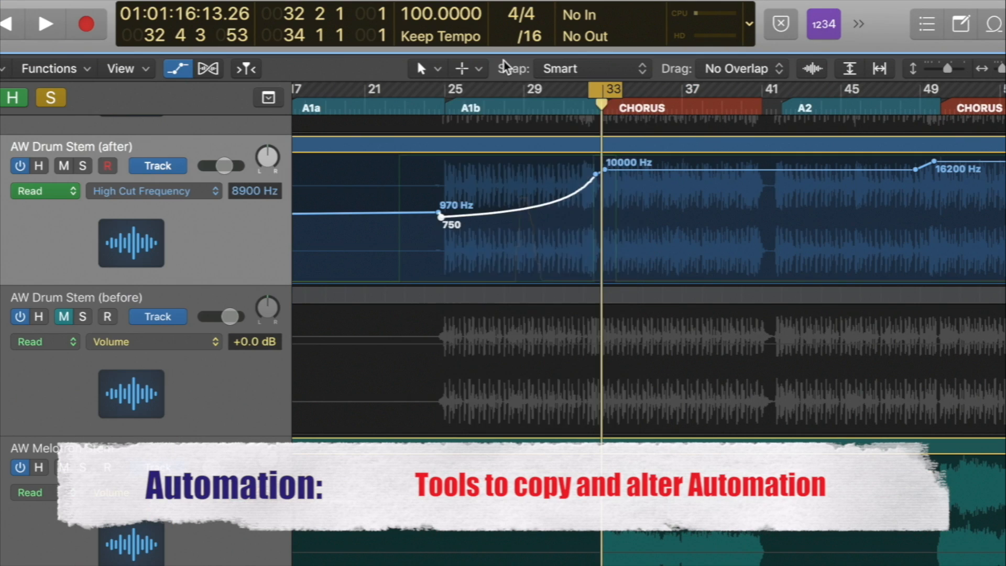
pyautogui.click(469, 68)
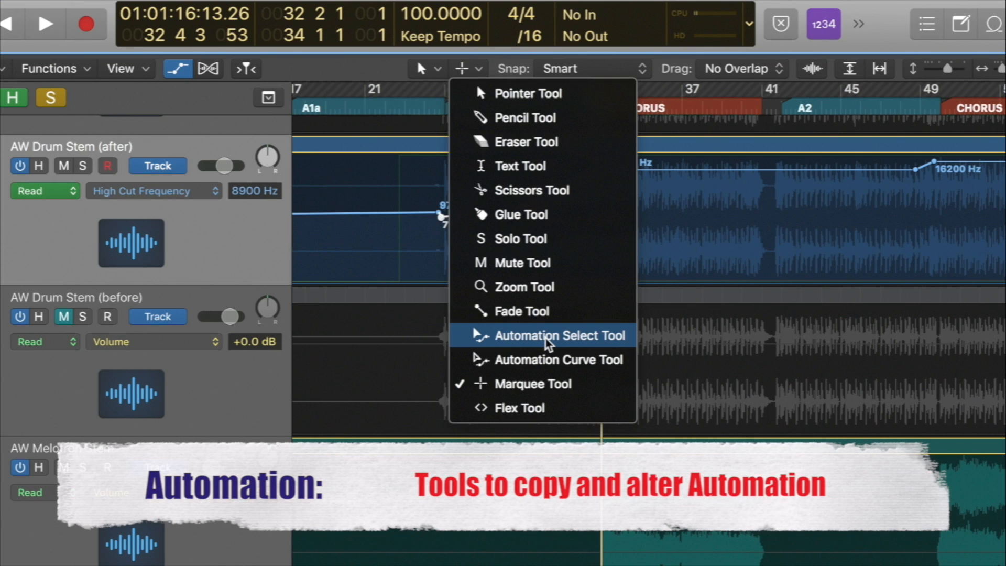
pyautogui.click(547, 338)
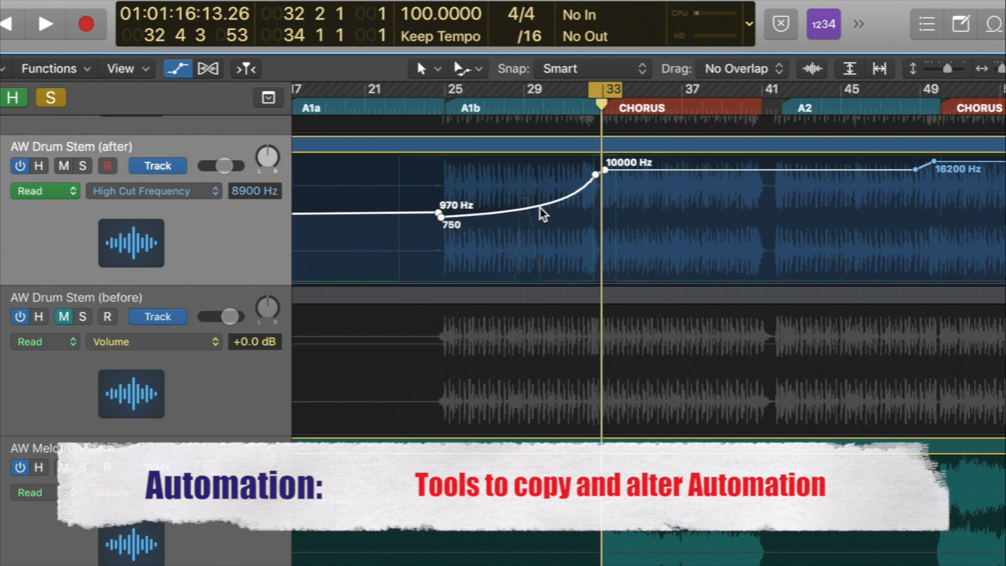
pyautogui.moveTo(539, 214); pyautogui.dragTo(872, 218)
# - Add a High Cut Frequency point near the end of the first chorus, just before bar 41, and raise it to 10600 Hz
pyautogui.click(755, 177)
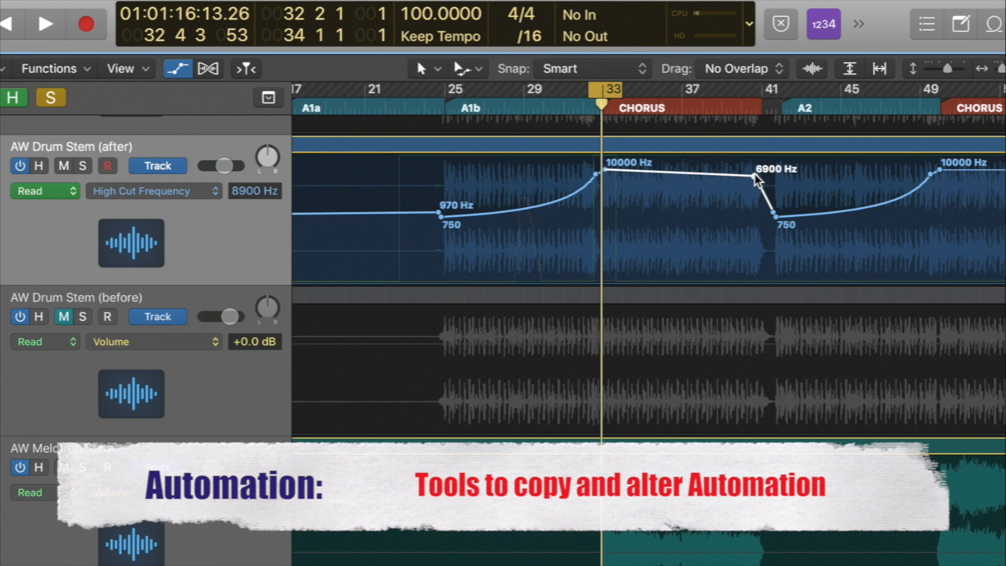
pyautogui.moveTo(754, 177); pyautogui.dragTo(754, 168)
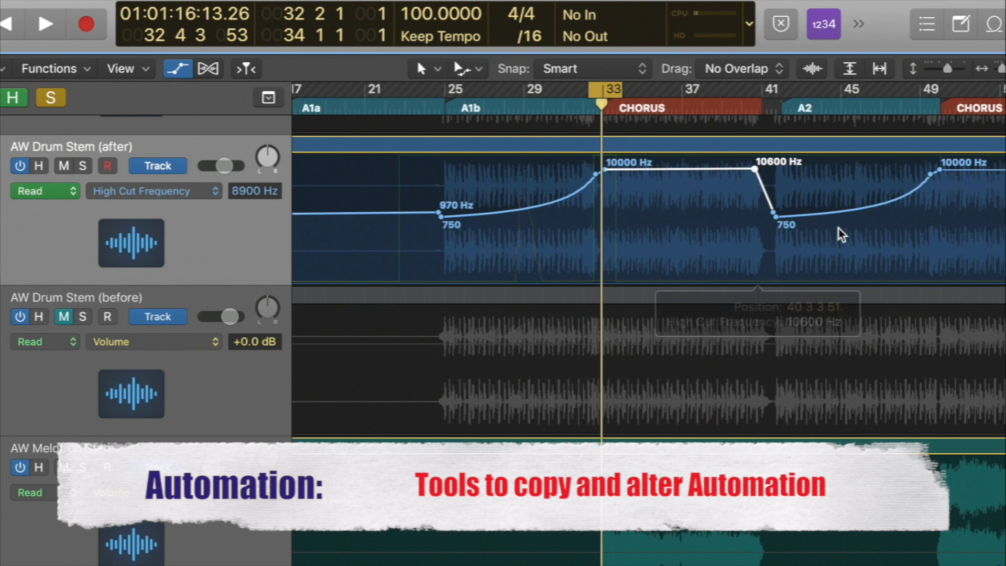
pyautogui.hscroll(5, 918, 198)
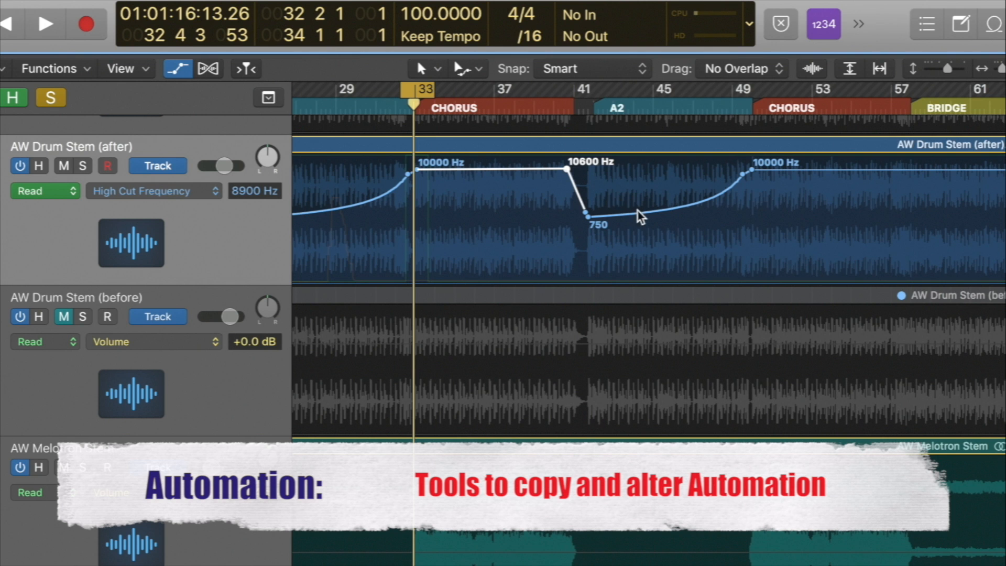
pyautogui.hscroll(4, 917, 184)
pyautogui.click(468, 69)
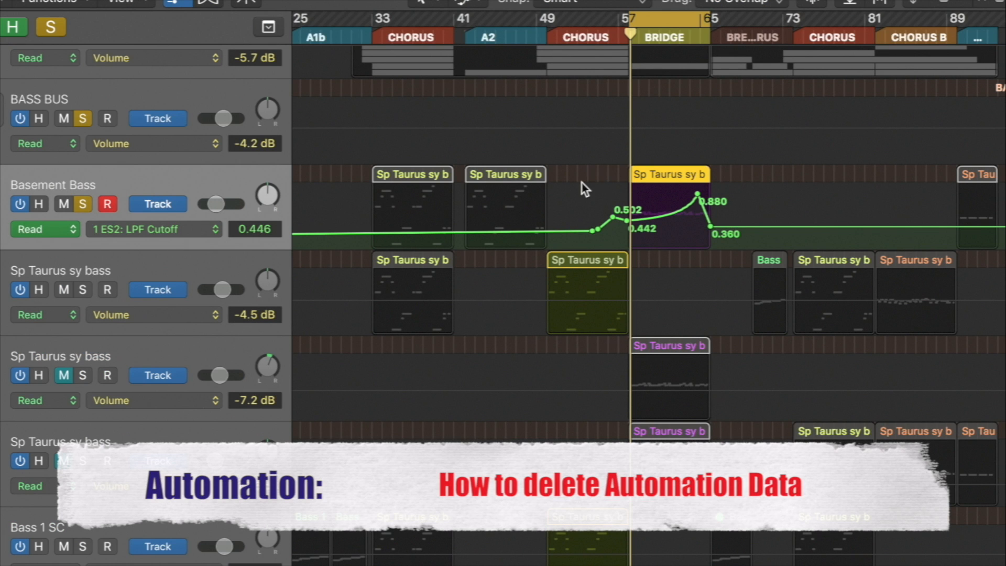
# - Try deleting the selected LPF Cutoff point at the end of the bridge on Basement Bass, and undo the deletion
pyautogui.moveTo(636, 212); pyautogui.dragTo(652, 253)
pyautogui.moveTo(752, 205); pyautogui.dragTo(697, 234)
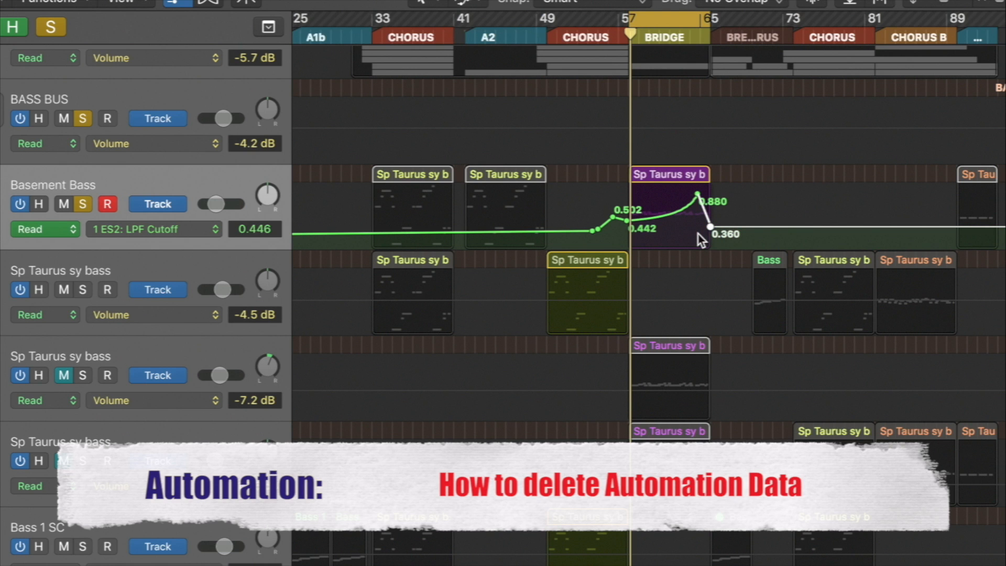
pyautogui.press('Delete')
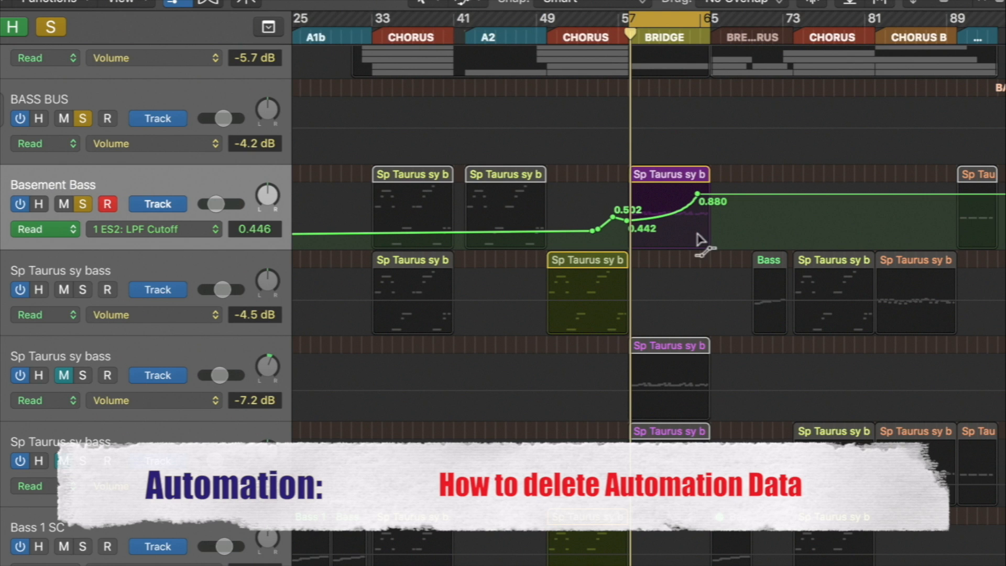
pyautogui.press('super+z')
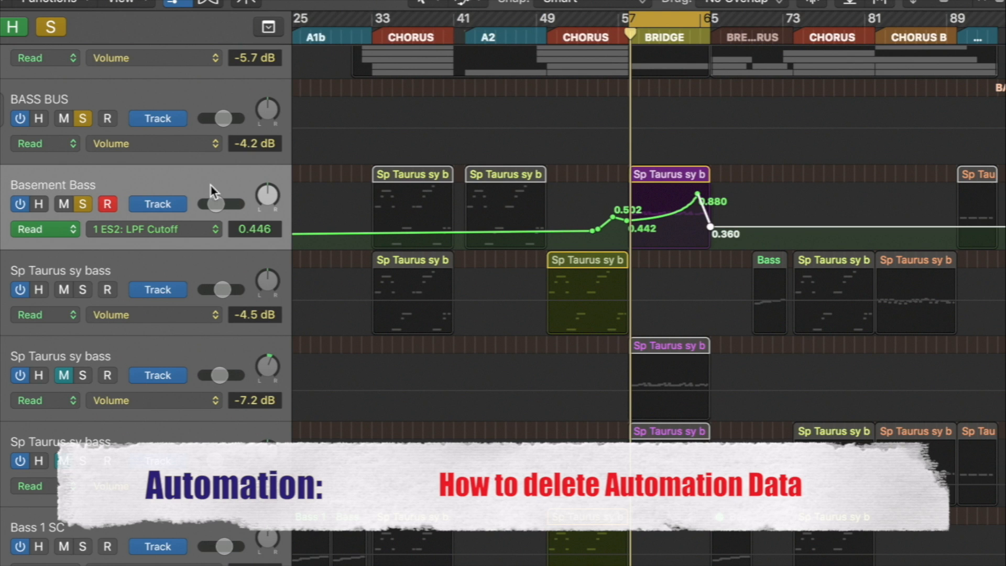
# - Try Delete Visible Automation on the Basement Bass track, and undo it
pyautogui.keyDown('ctrl'); pyautogui.click(180, 184); pyautogui.keyUp('ctrl')
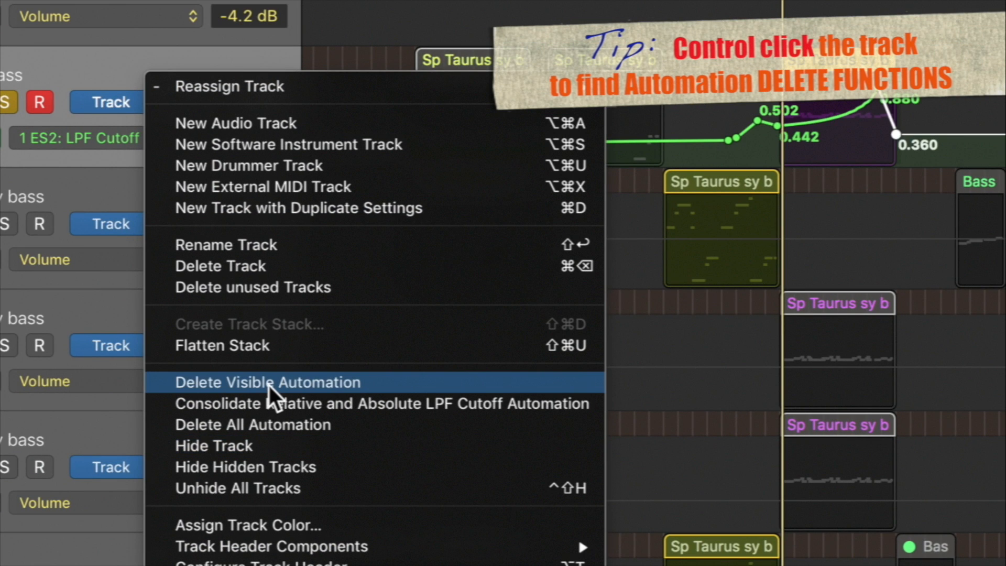
pyautogui.click(268, 385)
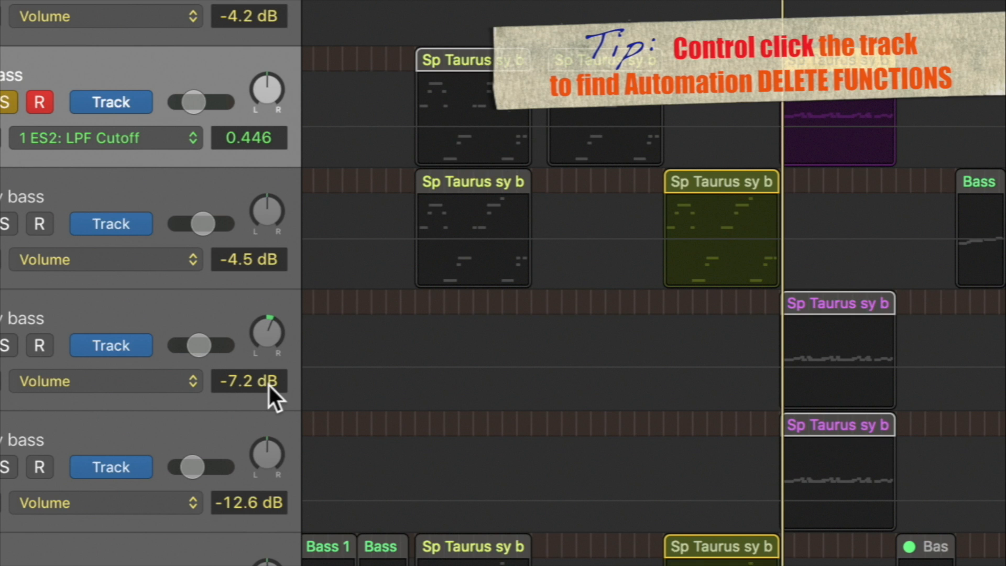
pyautogui.press('super+z')
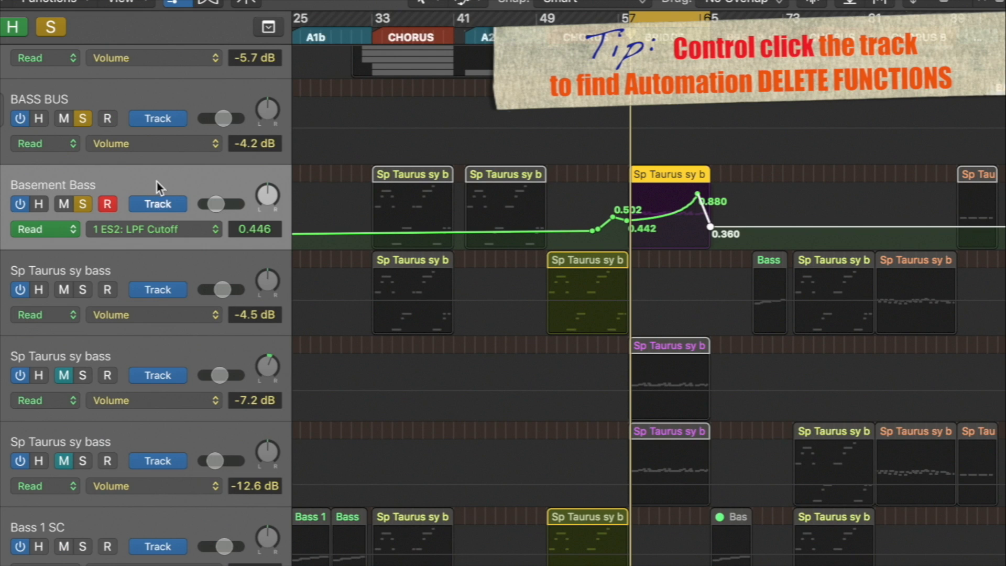
# - Delete all automation on the Basement Bass track
pyautogui.keyDown('ctrl'); pyautogui.click(156, 180); pyautogui.keyUp('ctrl')
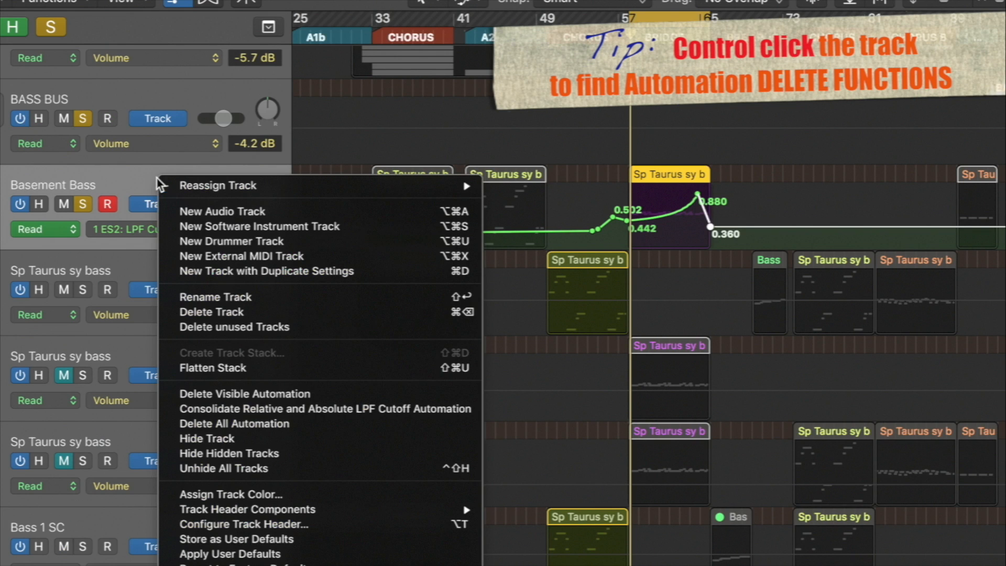
pyautogui.click(241, 426)
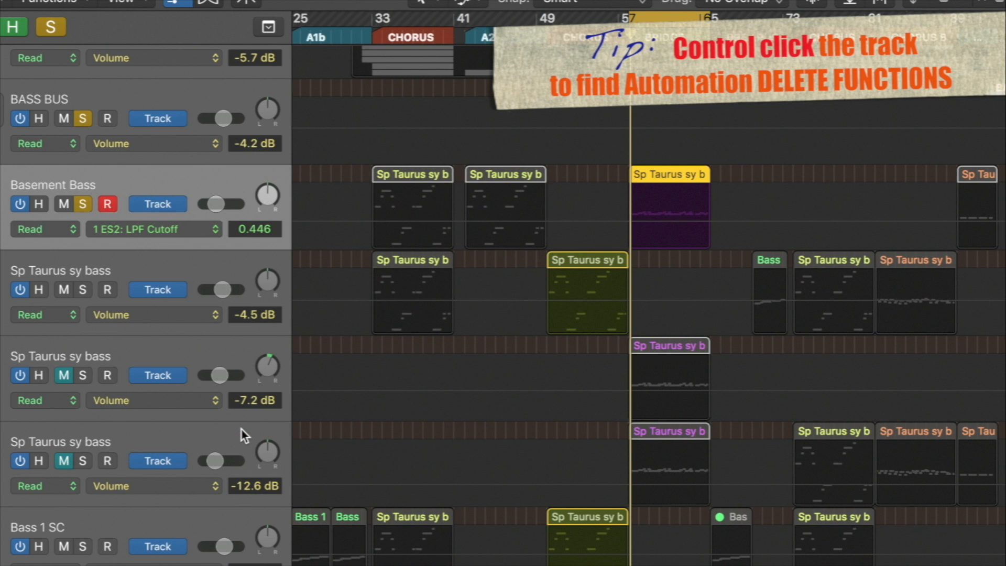
pyautogui.scroll(15, 241, 430)
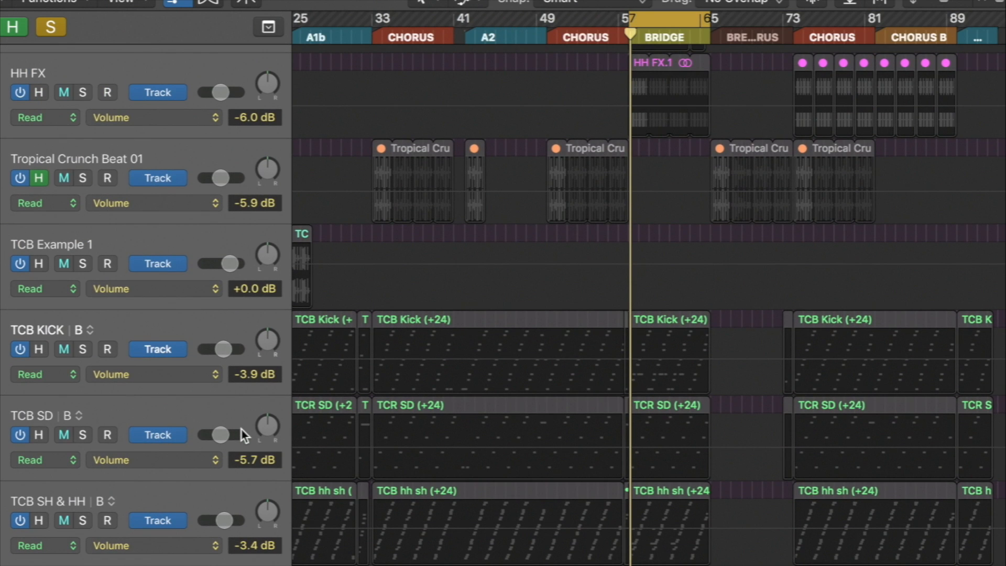
pyautogui.scroll(-15, 241, 430)
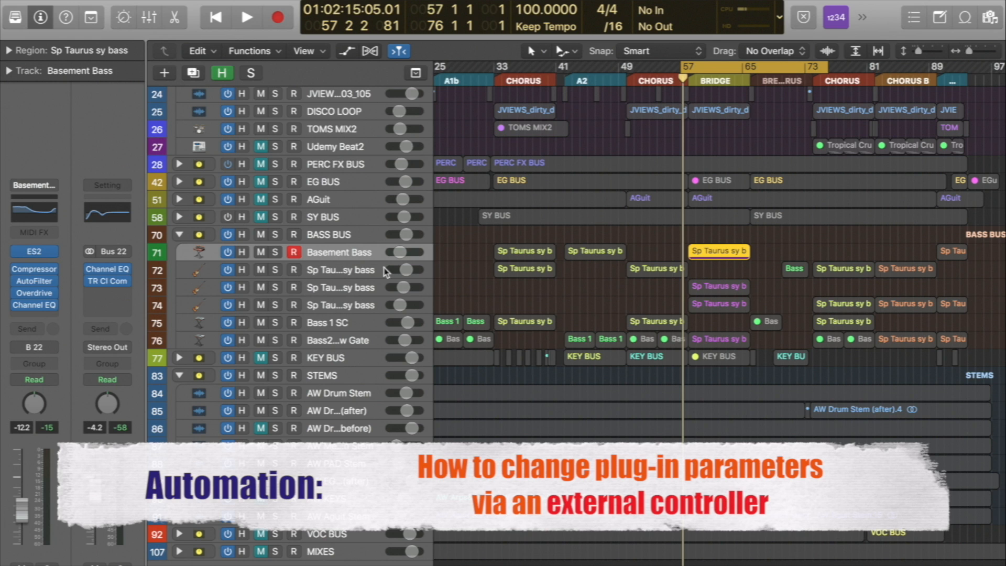
# - Solo Basement Bass, limit the cycle range to the bridge from bar 57 to 65, and play it briefly
pyautogui.click(275, 252)
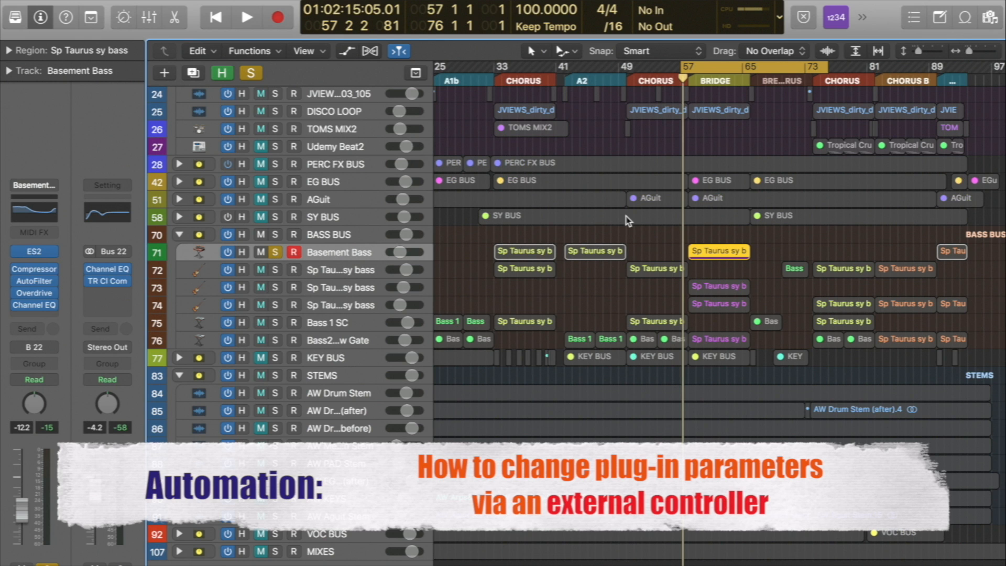
pyautogui.moveTo(738, 63); pyautogui.dragTo(744, 64)
pyautogui.press('space')
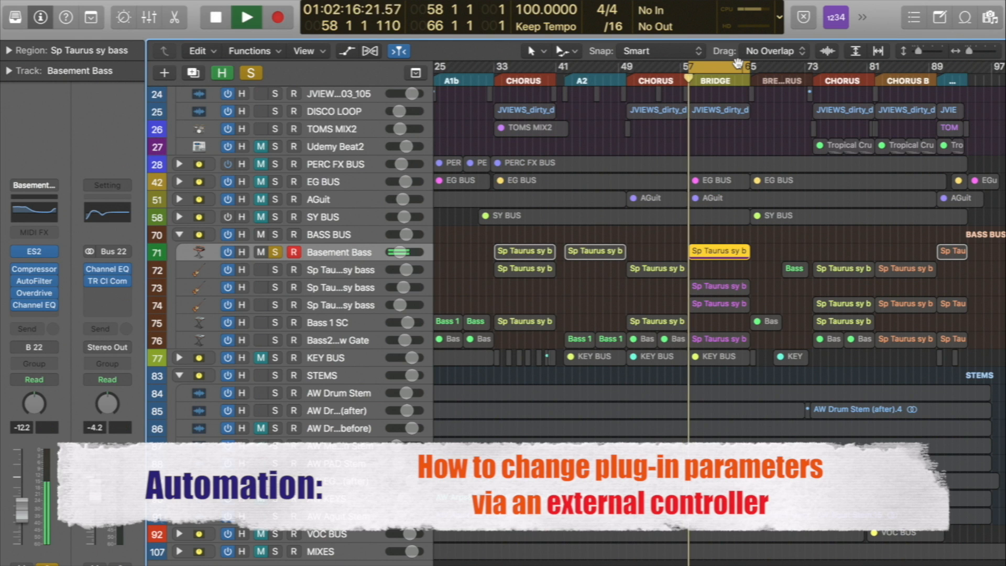
pyautogui.press('space')
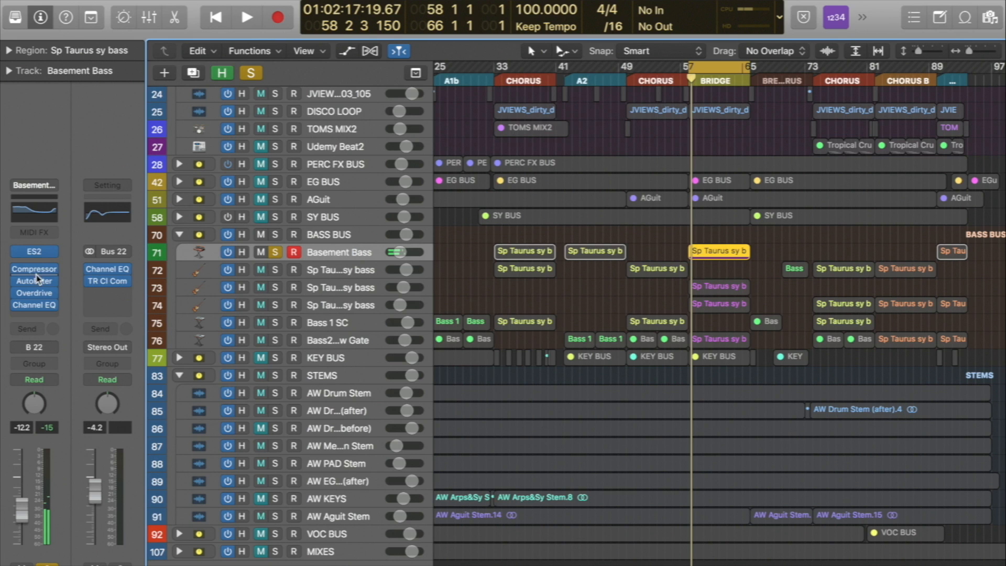
# - Open the ES2 synth on Basement Bass and try the cutoff knobs of both filters
pyautogui.click(34, 252)
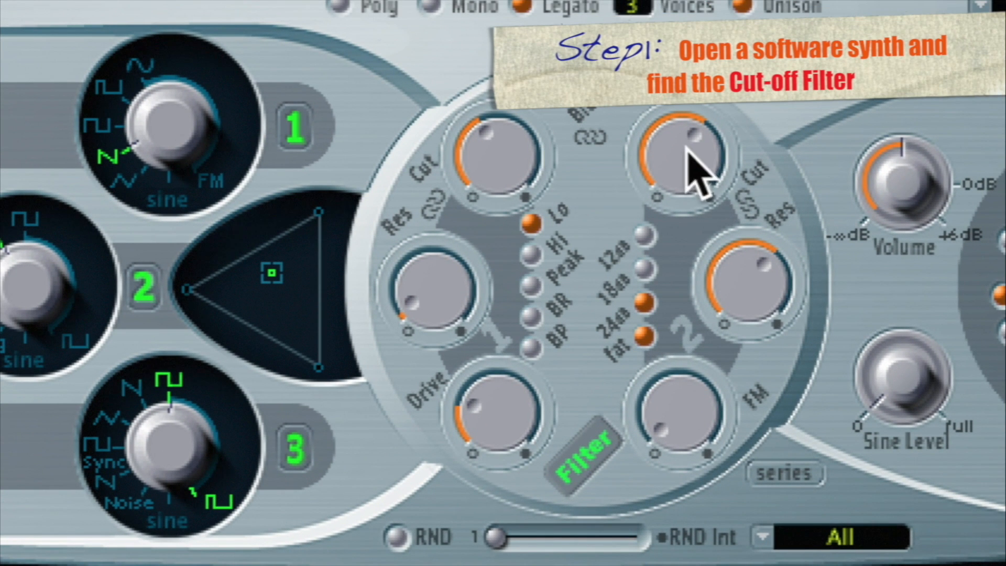
pyautogui.moveTo(675, 160); pyautogui.dragTo(665, 112)
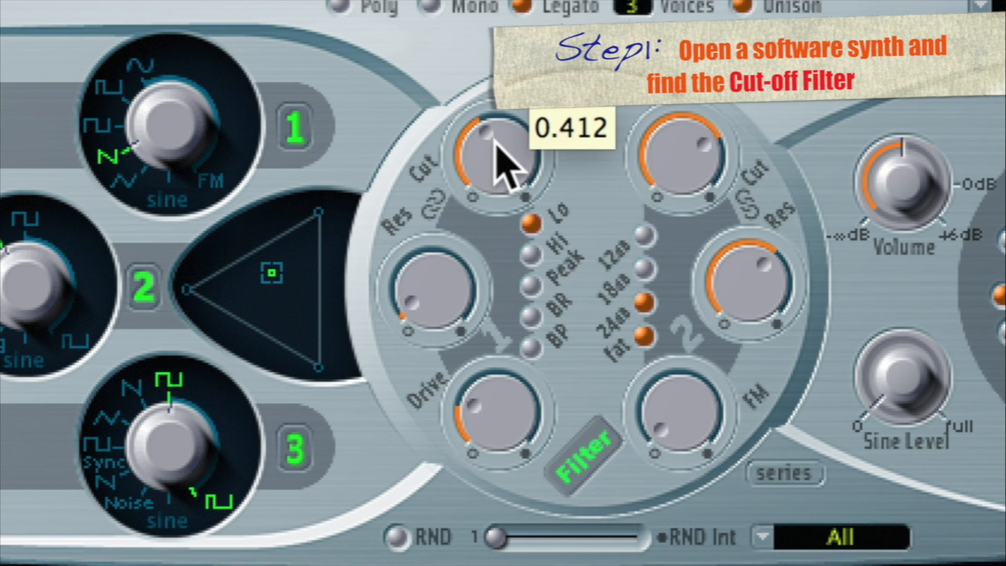
pyautogui.moveTo(500, 163); pyautogui.dragTo(483, 180)
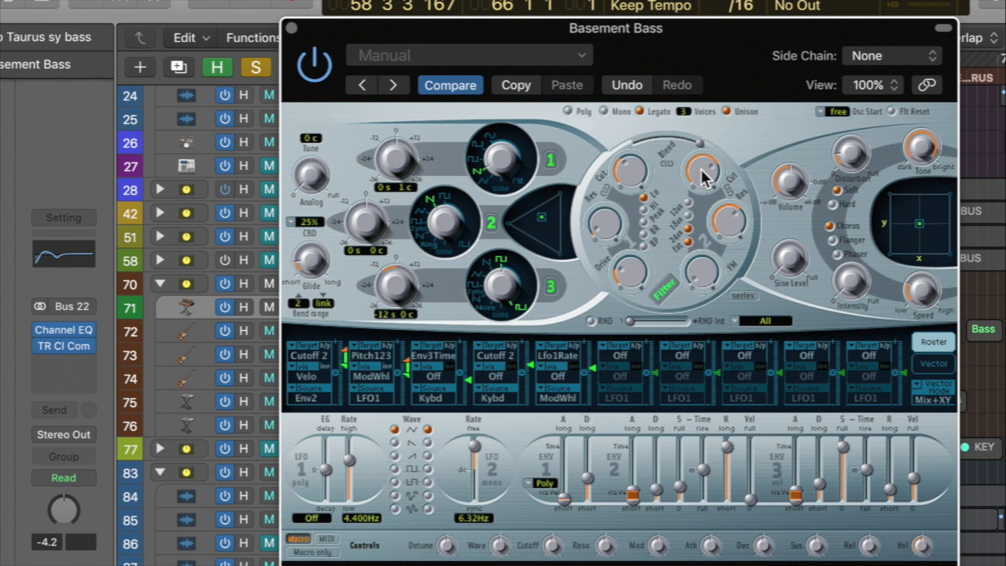
pyautogui.moveTo(699, 170)
pyautogui.mouseDown()
pyautogui.moveTo(696, 104)
pyautogui.moveTo(708, 243)
pyautogui.moveTo(690, 183)
pyautogui.mouseUp()
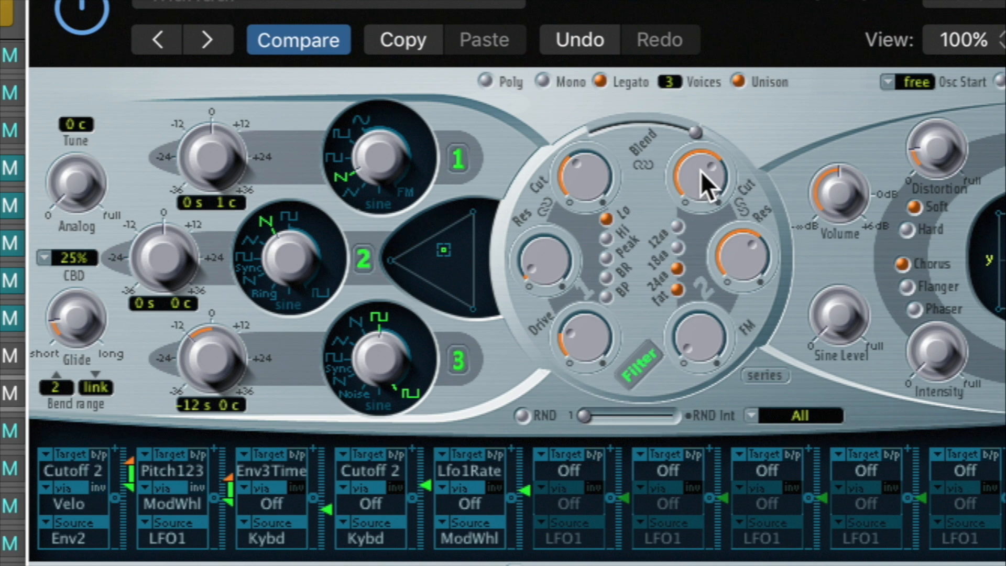
pyautogui.moveTo(701, 172); pyautogui.dragTo(702, 220)
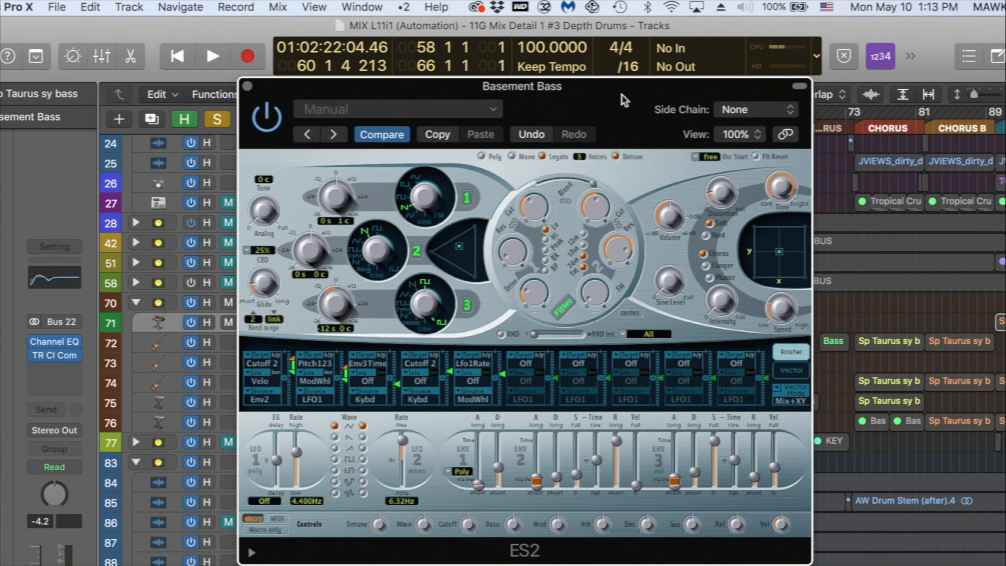
# - Show track automation and browse the ES2 parameter groups available for automation on Basement Bass
pyautogui.moveTo(621, 95); pyautogui.dragTo(815, 128)
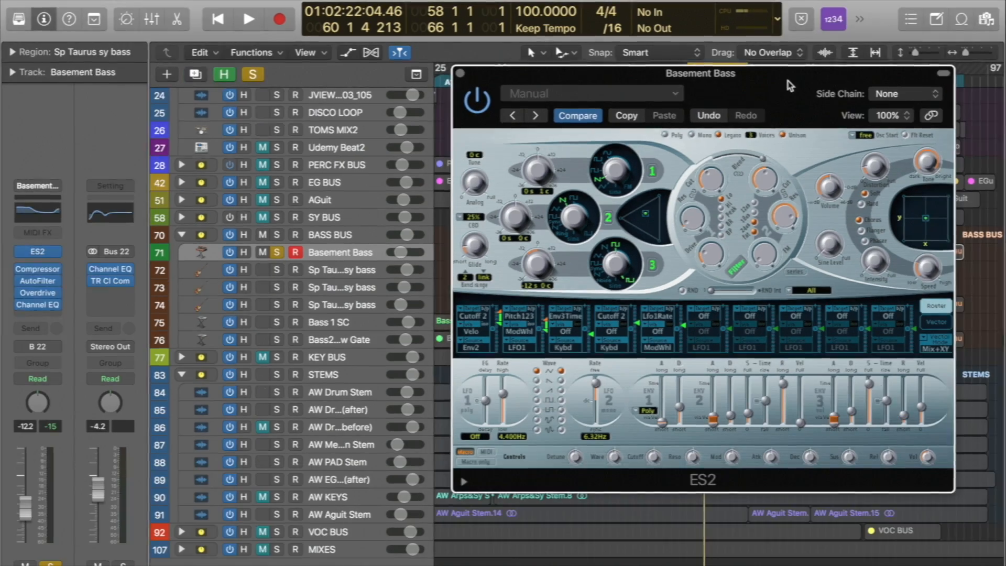
pyautogui.press('a')
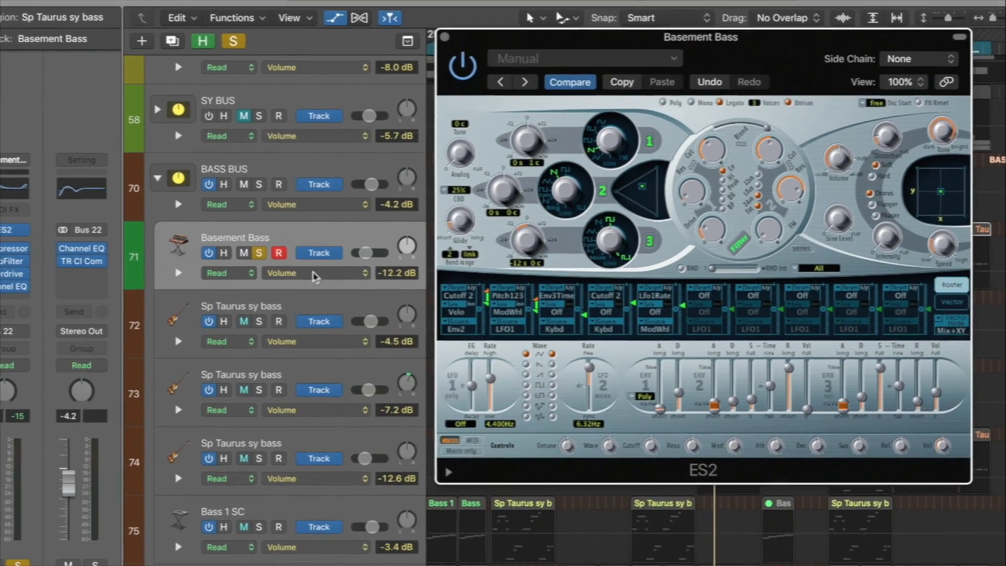
pyautogui.click(327, 290)
pyautogui.moveTo(343, 360)
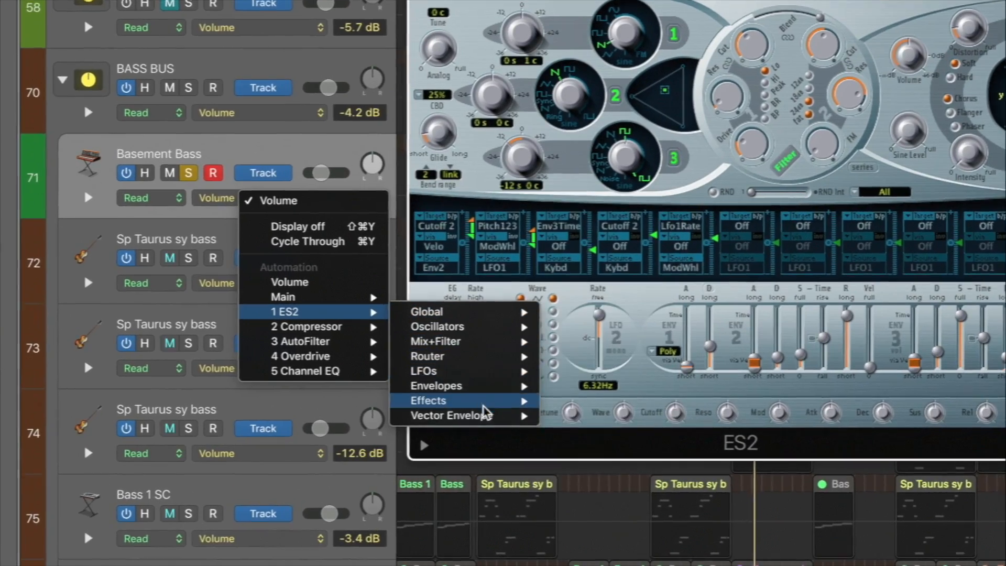
pyautogui.moveTo(491, 430)
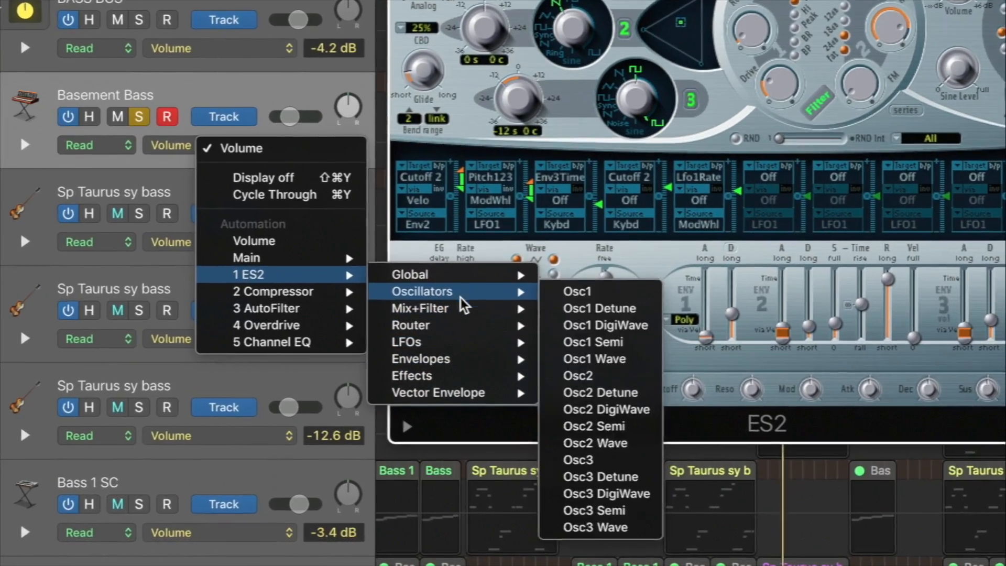
pyautogui.moveTo(470, 338)
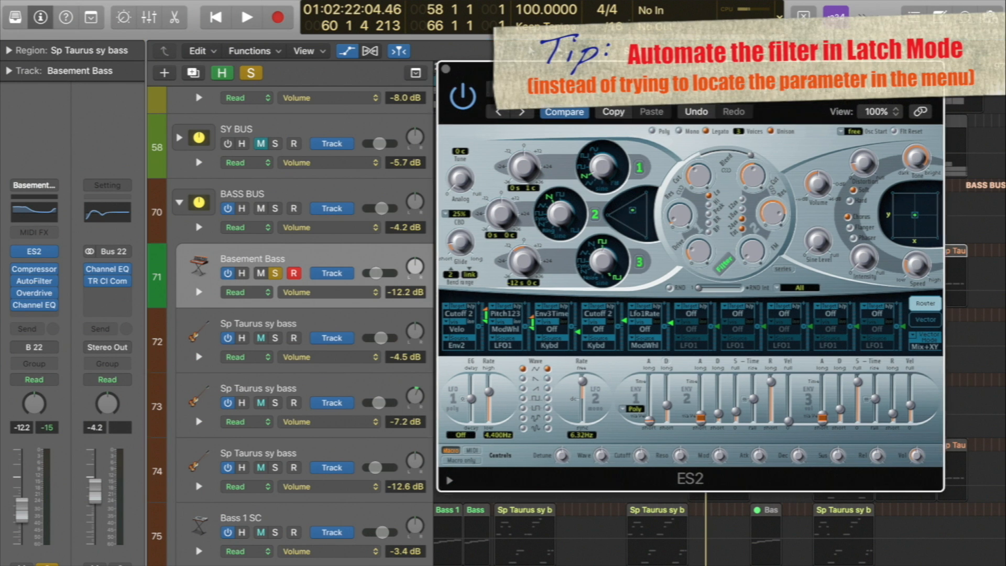
# - Assign the ES2 filter cutoff to an external controller knob using Learn Mode, and deactivate Learn Mode
pyautogui.moveTo(681, 69); pyautogui.dragTo(608, 49)
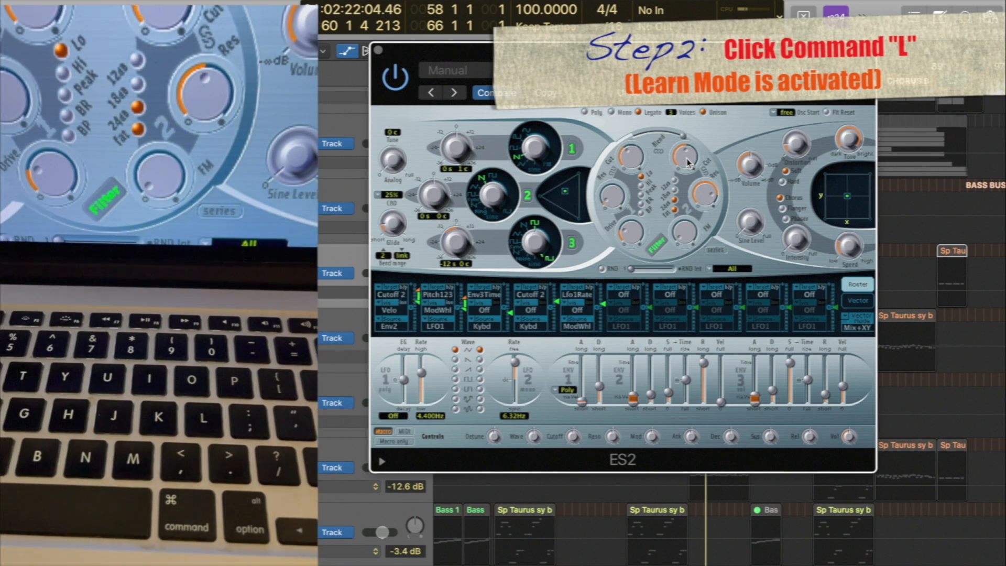
pyautogui.press('super+l')
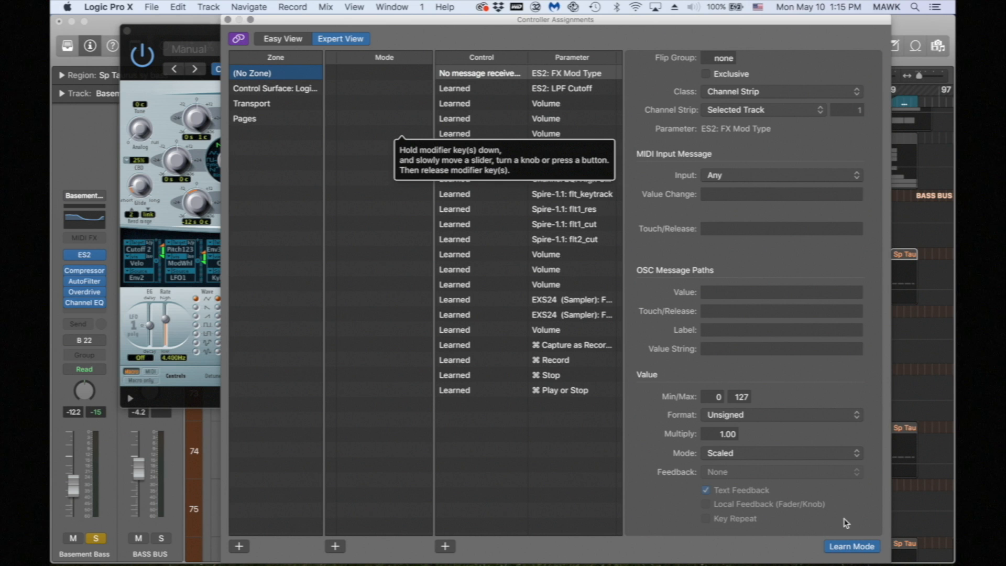
pyautogui.click(849, 549)
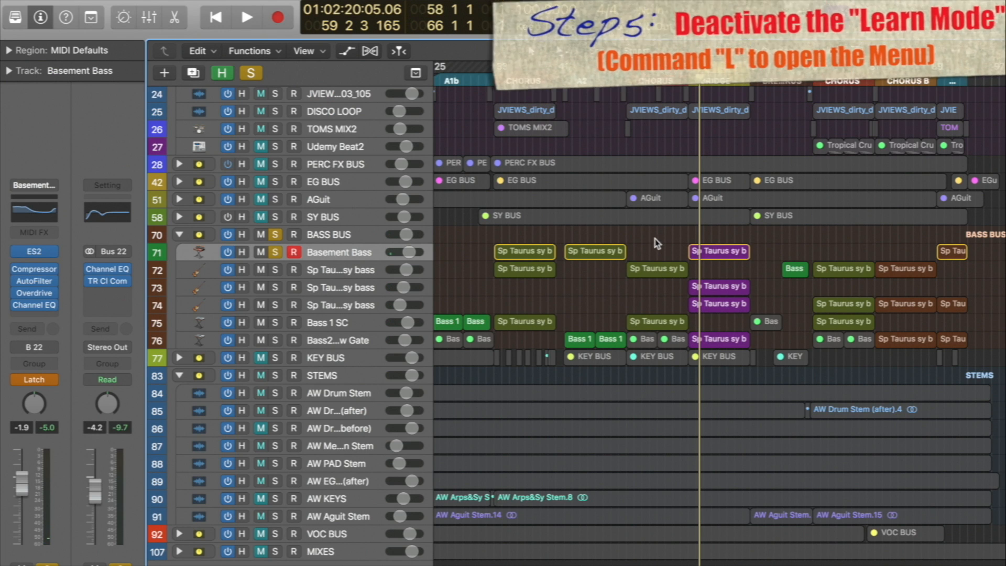
# - Place the ES2 window clear of the bridge regions and zoom the tracks for recording the LPF Cutoff automation
pyautogui.moveTo(653, 239); pyautogui.dragTo(849, 428)
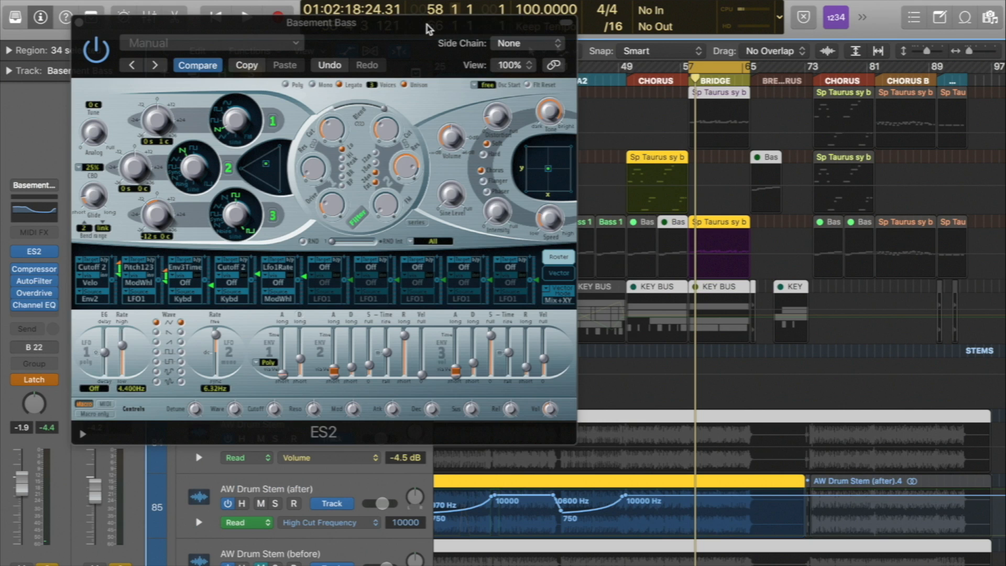
pyautogui.moveTo(408, 37); pyautogui.dragTo(491, 38)
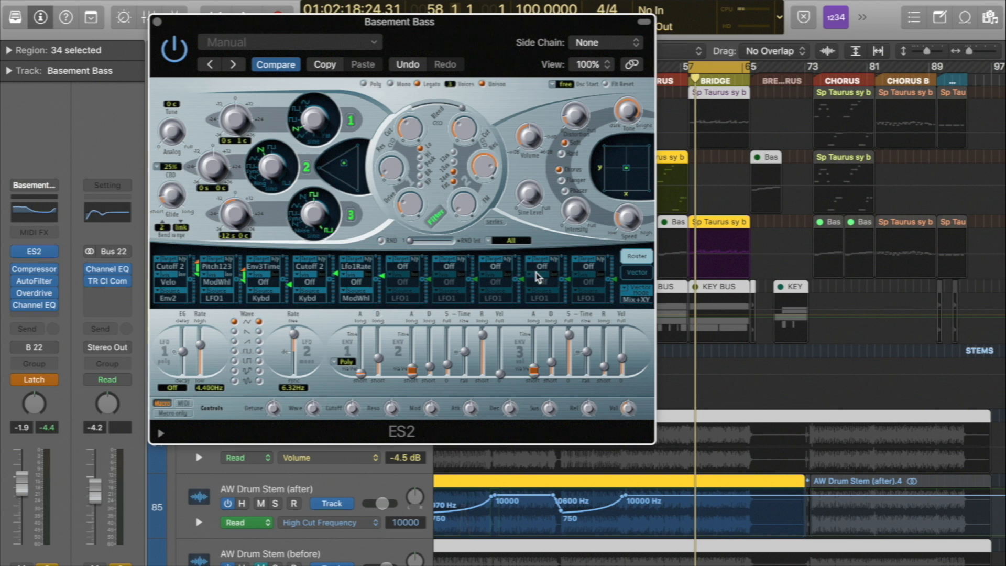
pyautogui.press('z')
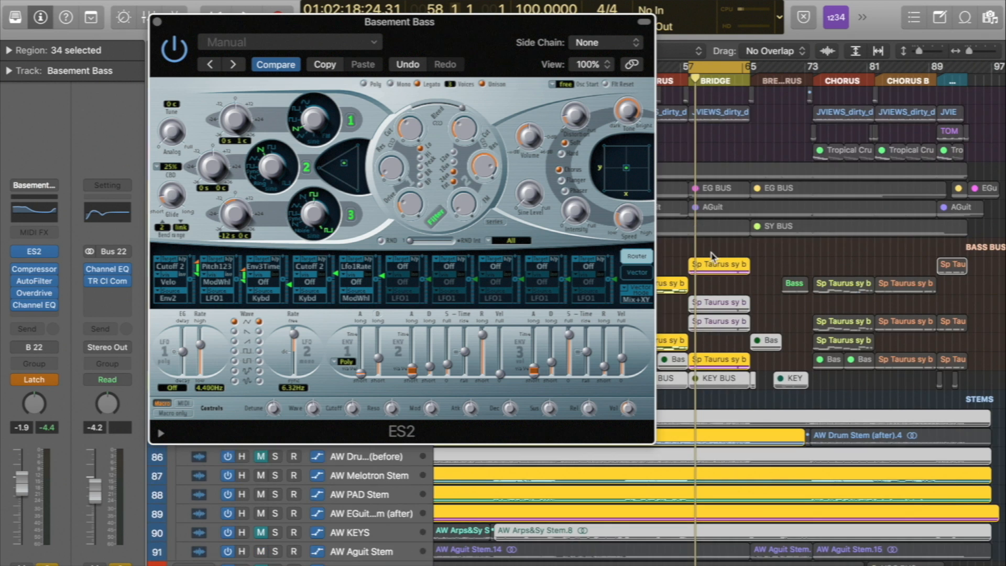
pyautogui.press('z')
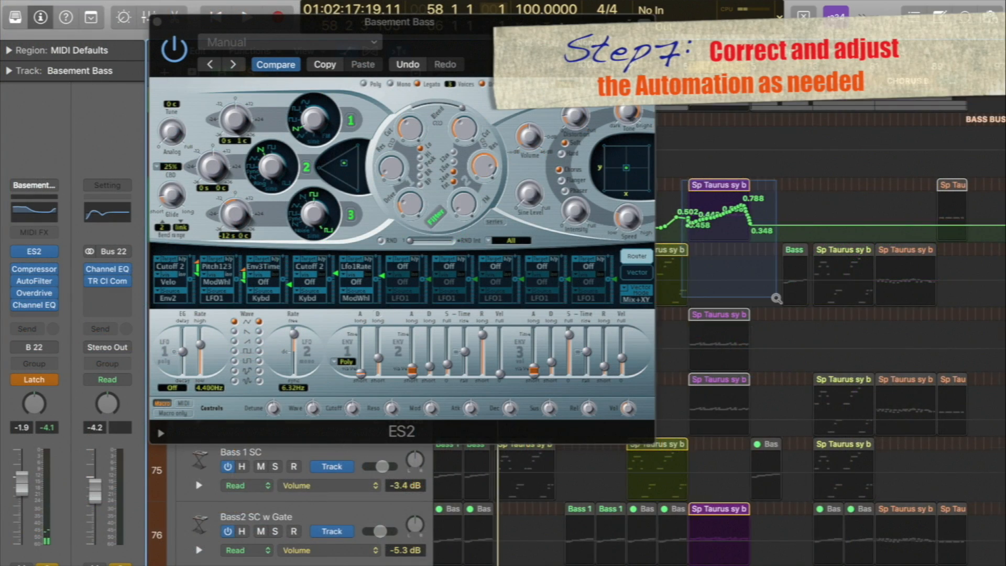
# - Replace the dense LPF Cutoff points at the end of the Basement Bass bridge with a straight drop from 0.788 to 0.360
pyautogui.moveTo(777, 298); pyautogui.dragTo(776, 298)
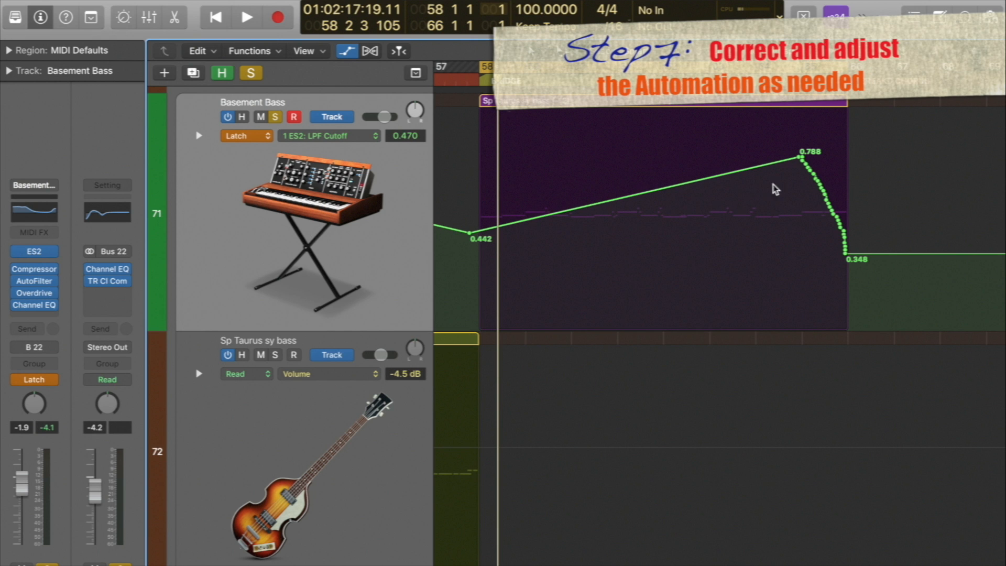
pyautogui.moveTo(803, 165); pyautogui.dragTo(849, 256)
pyautogui.moveTo(848, 256); pyautogui.dragTo(847, 251)
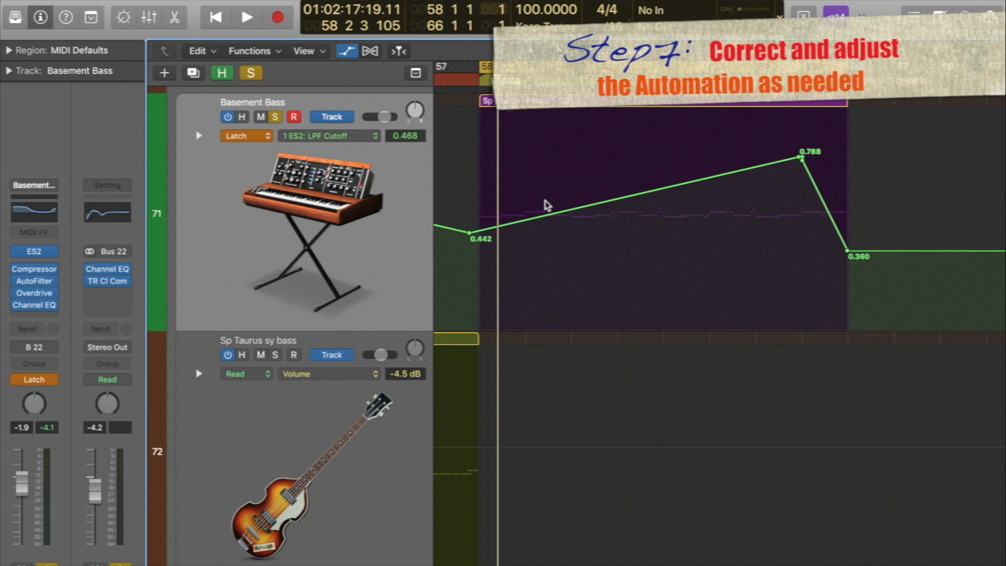
# - Set the Basement Bass automation mode to Read and play back the cutoff sweep over the bridge
pyautogui.click(244, 137)
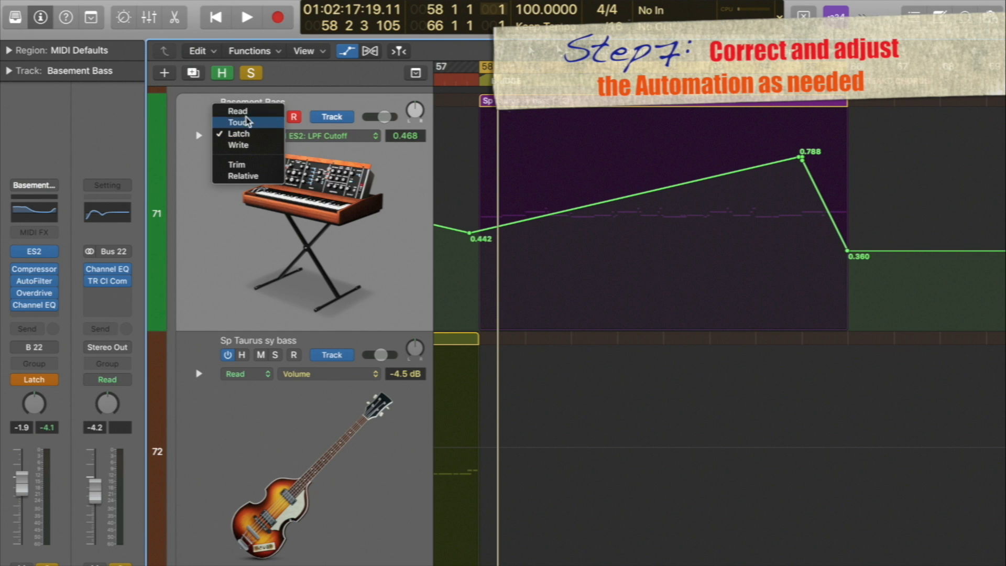
pyautogui.click(234, 107)
pyautogui.press('space')
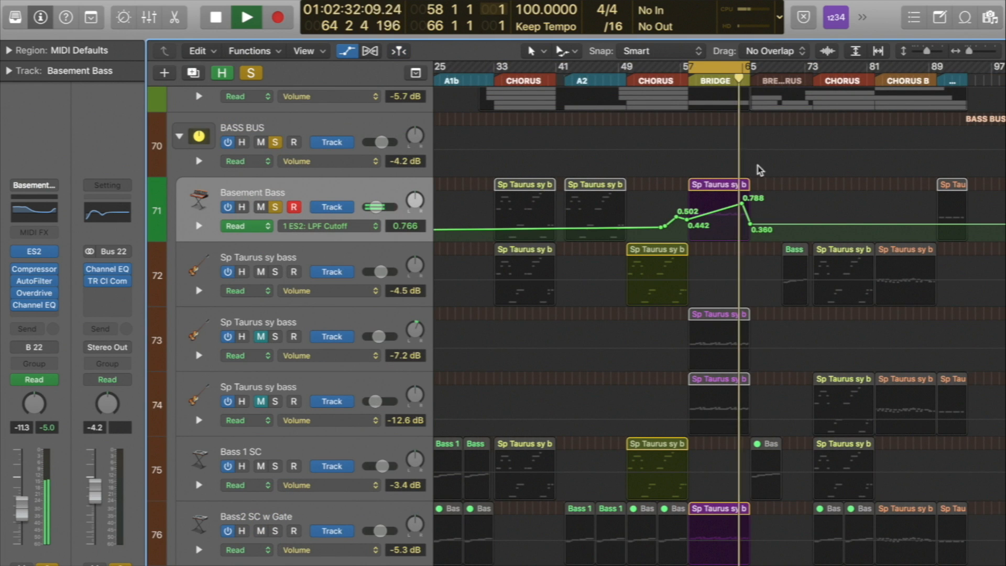
# - Move the LPF Cutoff peak point near the end of the Basement Bass bridge earlier and higher
pyautogui.click(745, 208)
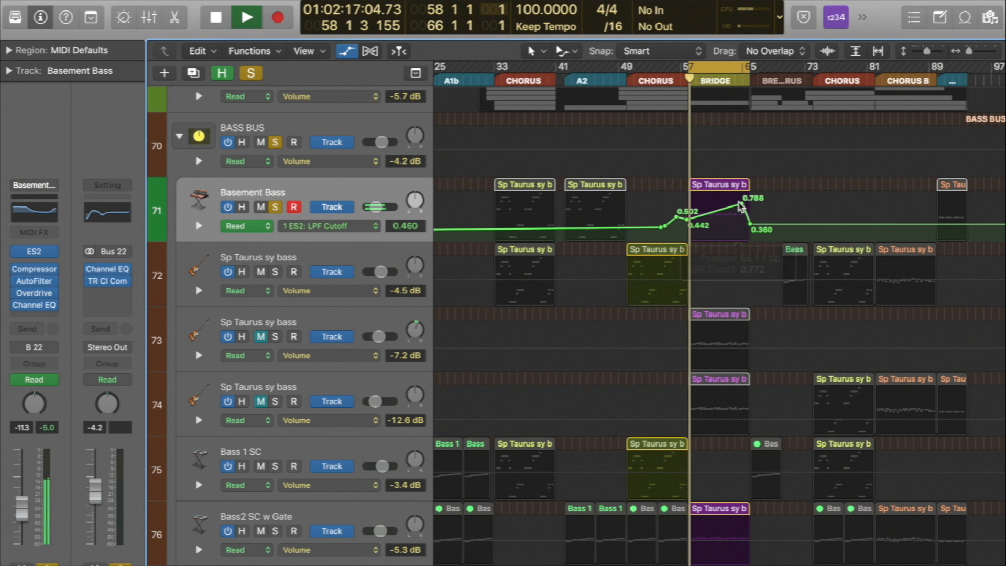
pyautogui.moveTo(697, 180); pyautogui.dragTo(829, 331)
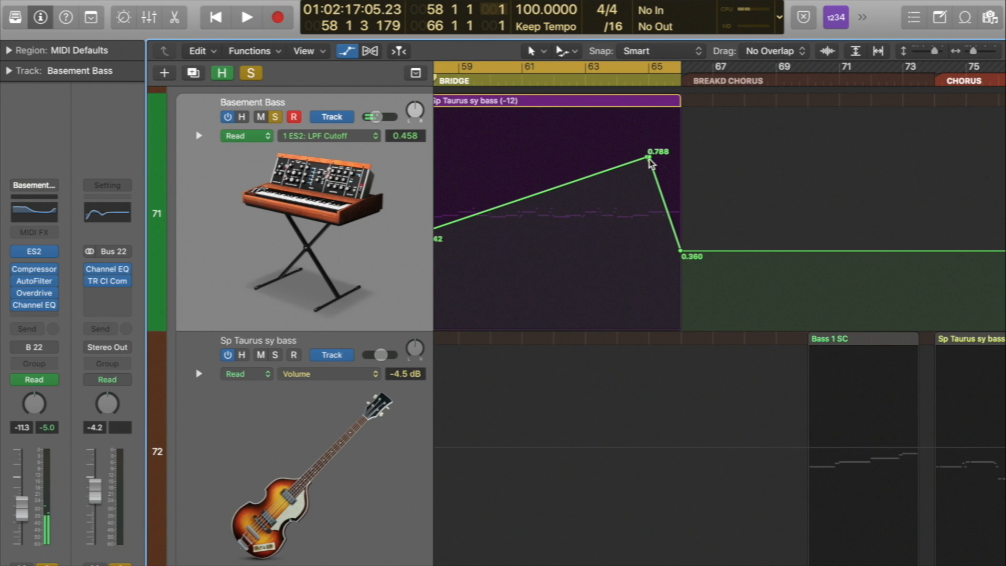
pyautogui.moveTo(650, 163); pyautogui.dragTo(628, 137)
pyautogui.keyDown('ctrl'); pyautogui.keyDown('alt'); pyautogui.click(602, 149); pyautogui.keyUp('alt'); pyautogui.keyUp('ctrl')
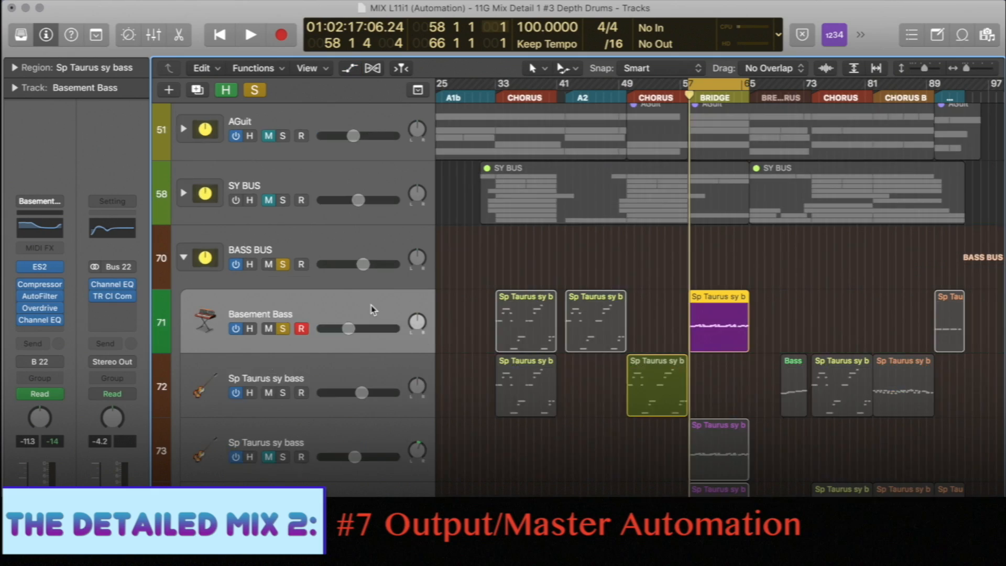
# - Add the output track to the track list with Show Output Track
pyautogui.scroll(-15, 466, 331)
pyautogui.scroll(3, 466, 330)
pyautogui.scroll(-5, 465, 331)
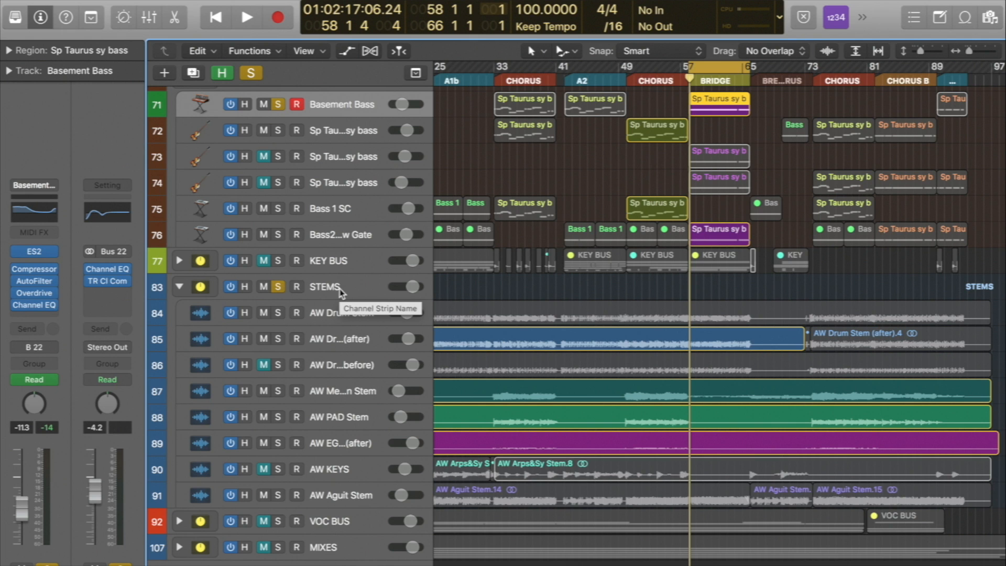
pyautogui.click(128, 9)
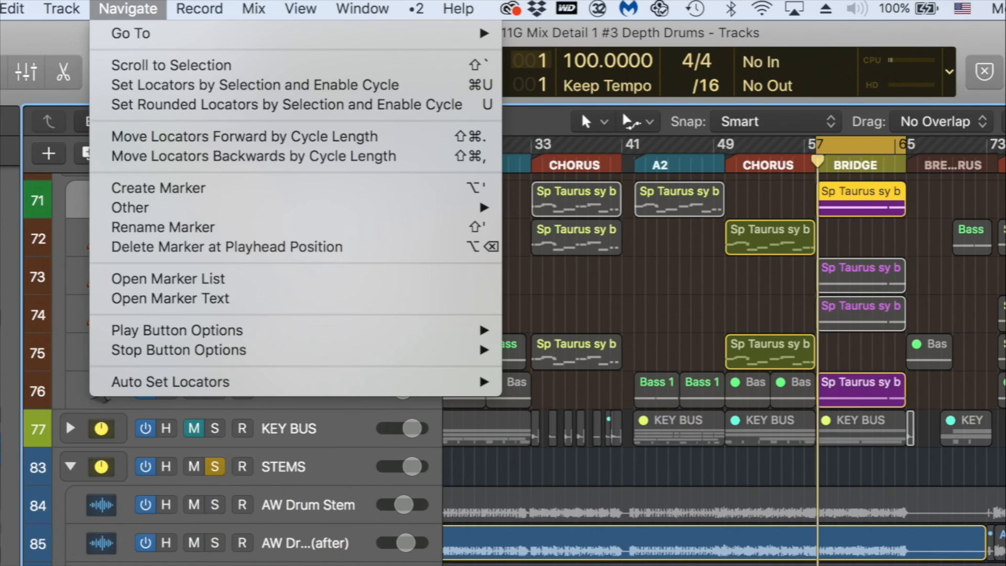
pyautogui.moveTo(60, 9)
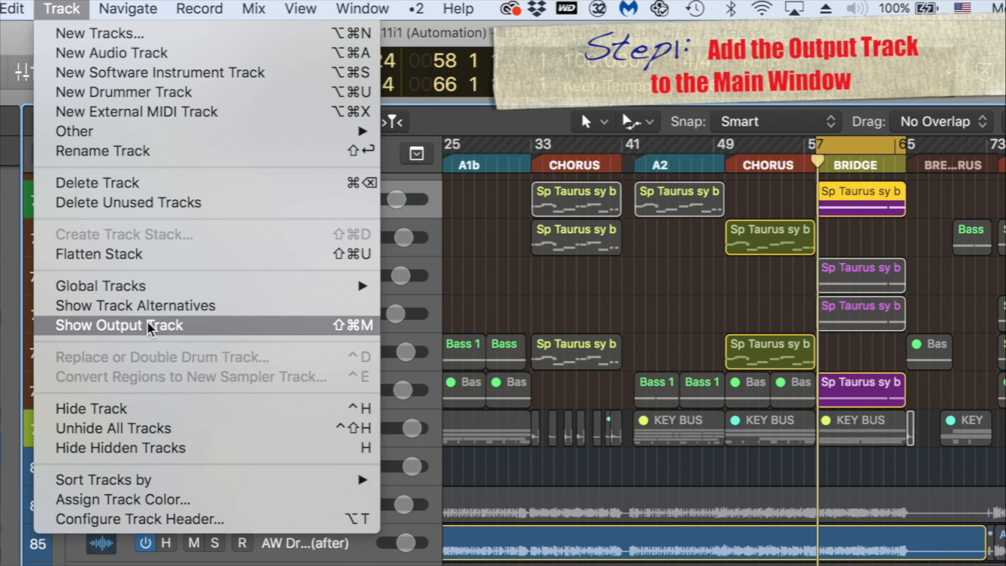
pyautogui.click(150, 326)
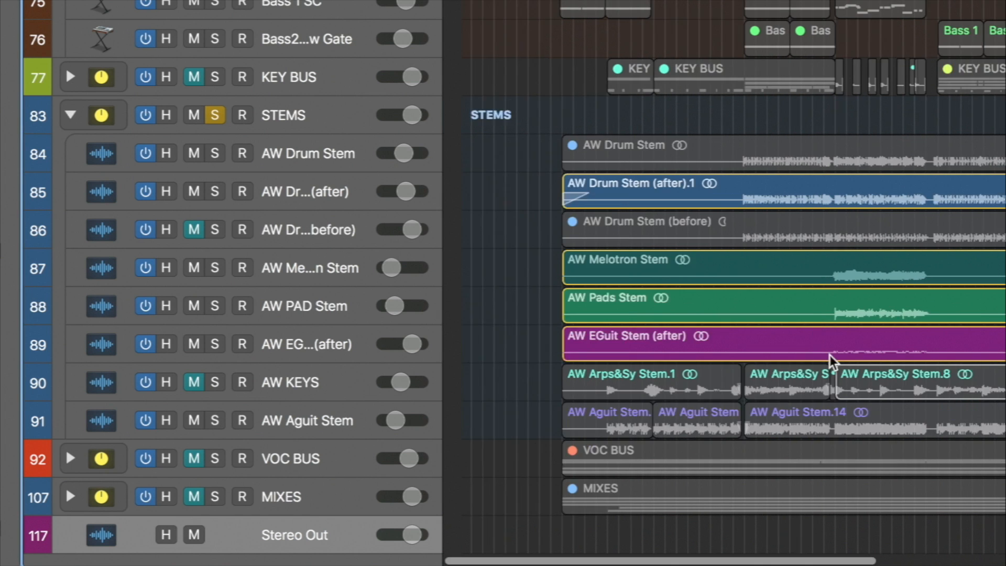
# - Enlarge the tracks and display Volume as the automation parameter on the Stereo Out track
pyautogui.hscroll(10, 829, 354)
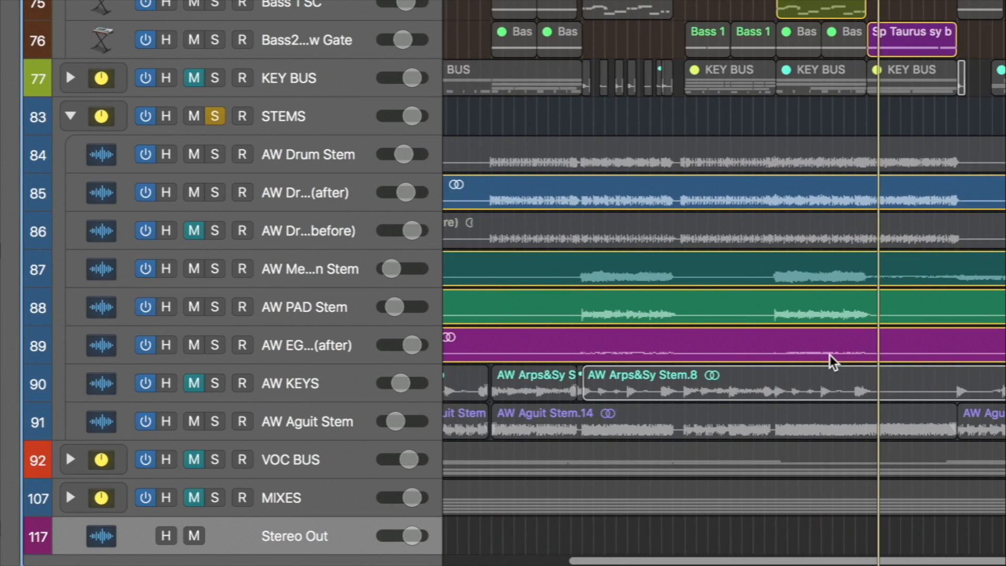
pyautogui.press('super+Down')
pyautogui.press('super+Down')
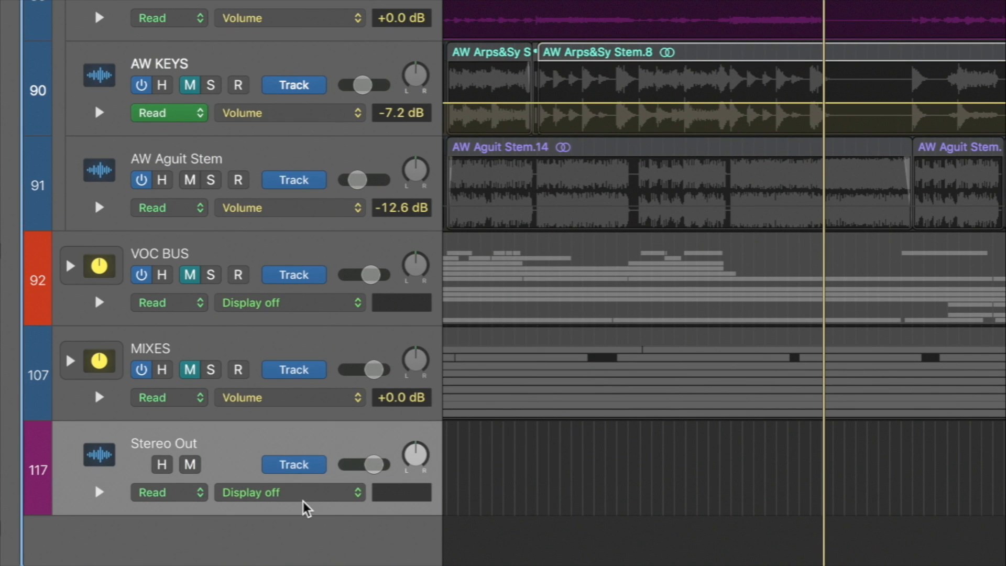
pyautogui.click(301, 488)
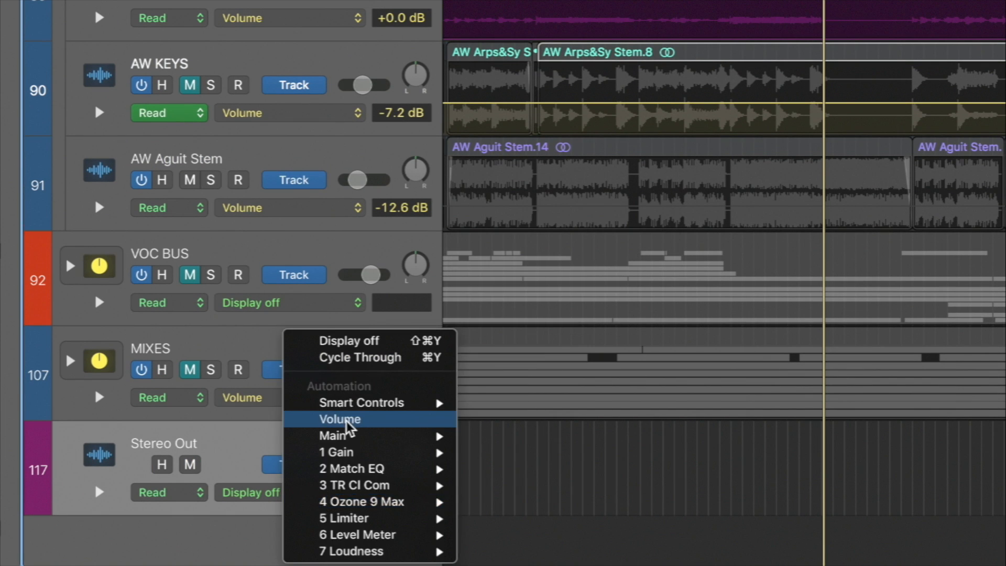
pyautogui.click(492, 436)
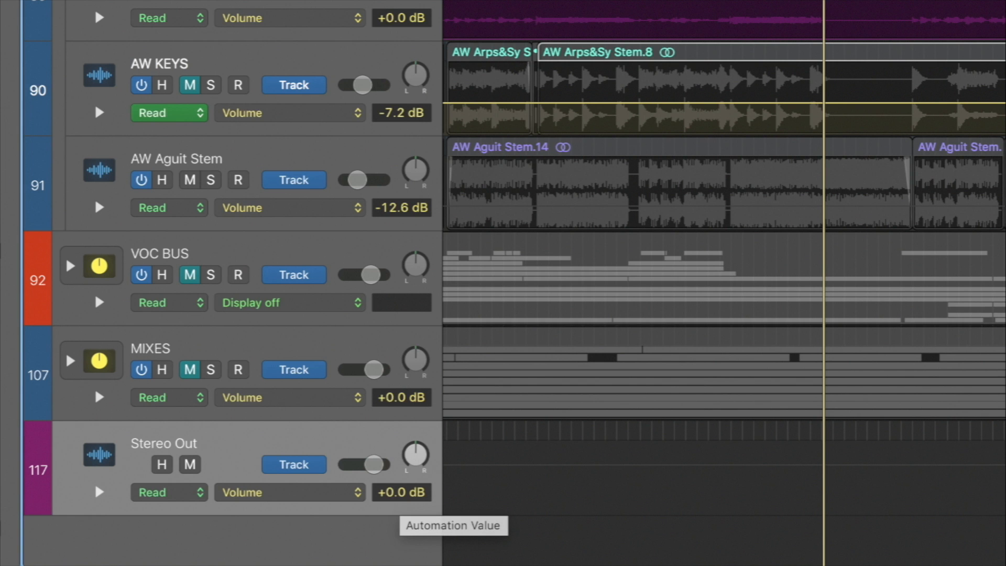
# - Extend the cycle range to bar 78 and begin a Stereo Out volume dip to -4.1 dB at the start of the bridge
pyautogui.moveTo(692, 69); pyautogui.dragTo(843, 68)
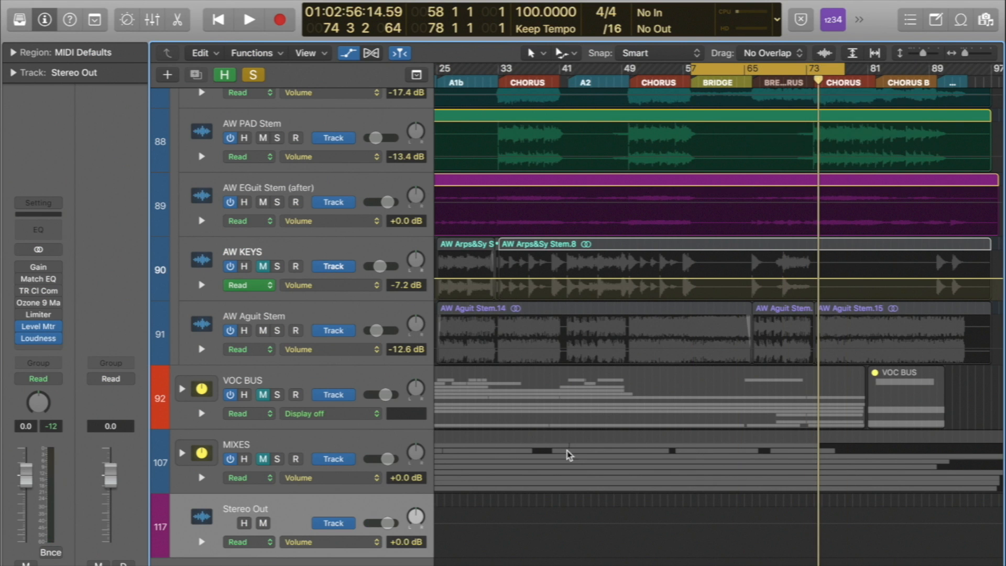
pyautogui.click(607, 529)
pyautogui.press('super+Right')
pyautogui.press('super+Right')
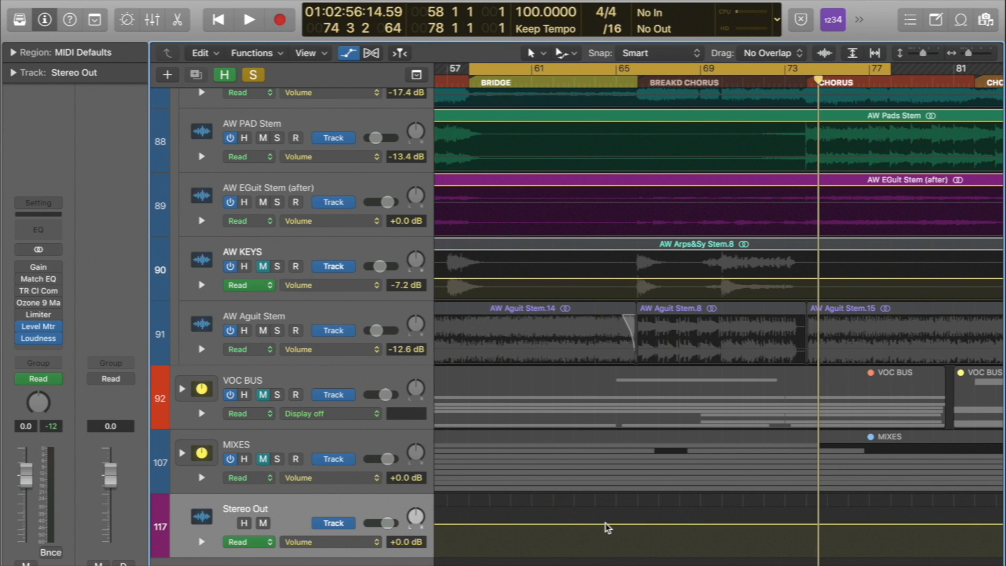
pyautogui.hscroll(-5, 534, 279)
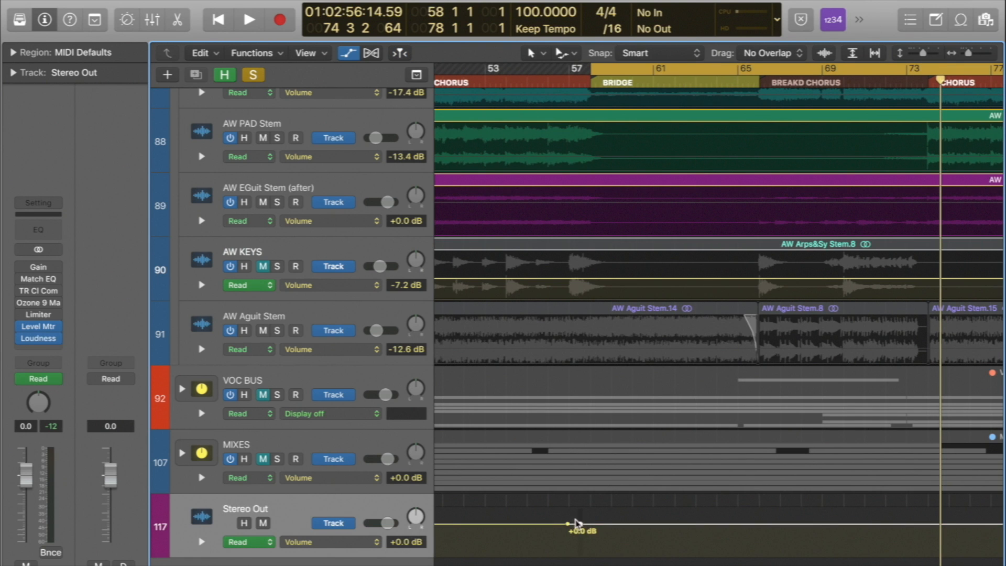
pyautogui.moveTo(576, 529); pyautogui.dragTo(575, 522)
# - Play the section and shape the remaining Stereo Out volume automation with points at +0.0, -4.2 and -2.1 dB
pyautogui.press('space')
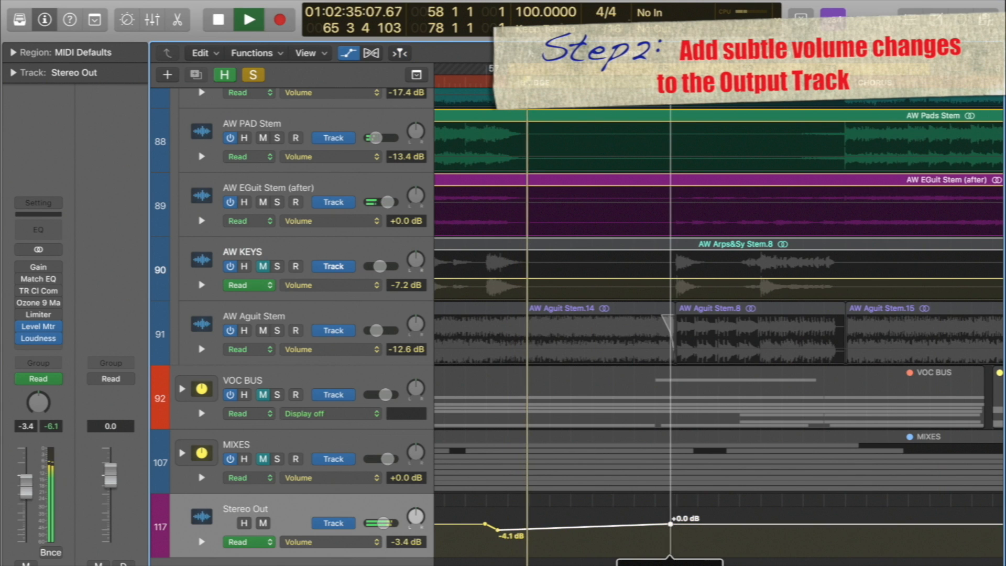
pyautogui.moveTo(676, 525); pyautogui.dragTo(671, 526)
pyautogui.press('space')
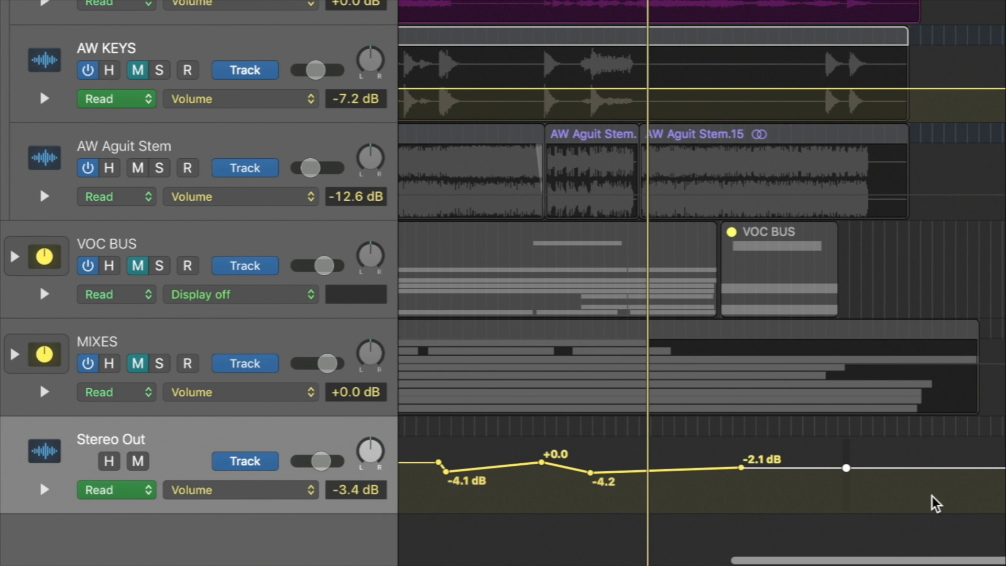
pyautogui.moveTo(935, 502); pyautogui.dragTo(929, 466)
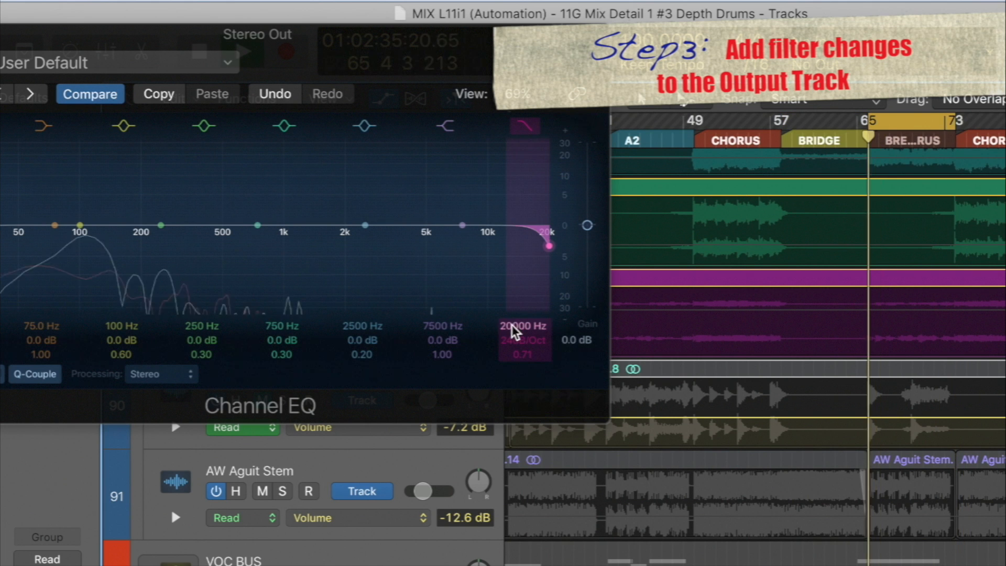
# - Lower the high-cut frequency of the Stereo Out Channel EQ to 2350 Hz while the breakdown chorus plays
pyautogui.moveTo(519, 326); pyautogui.dragTo(518, 387)
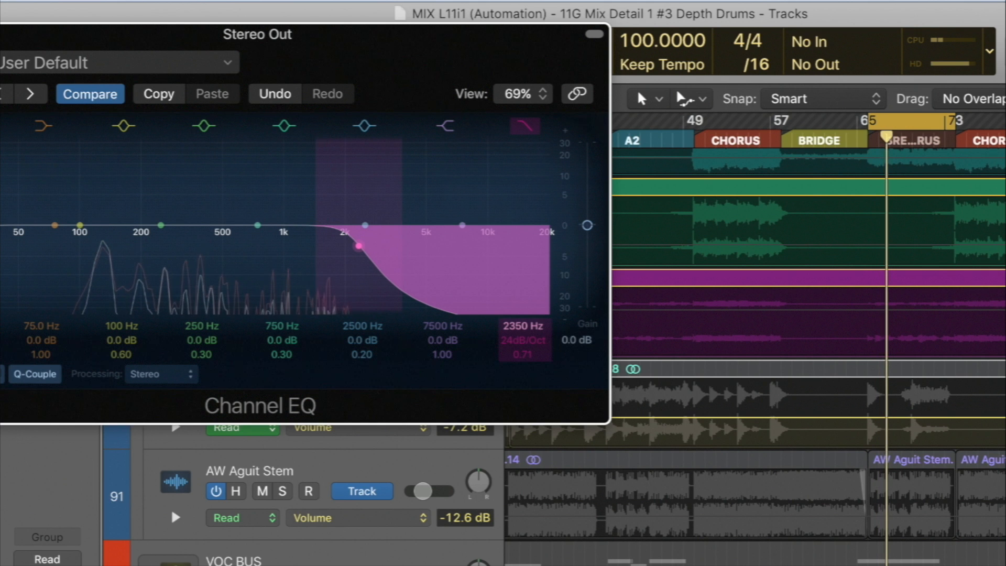
pyautogui.press('space')
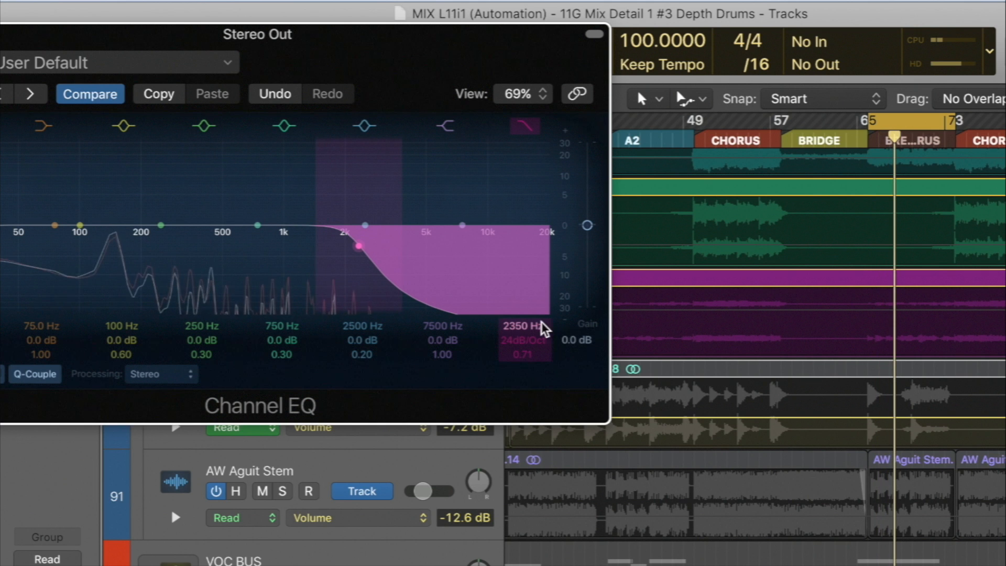